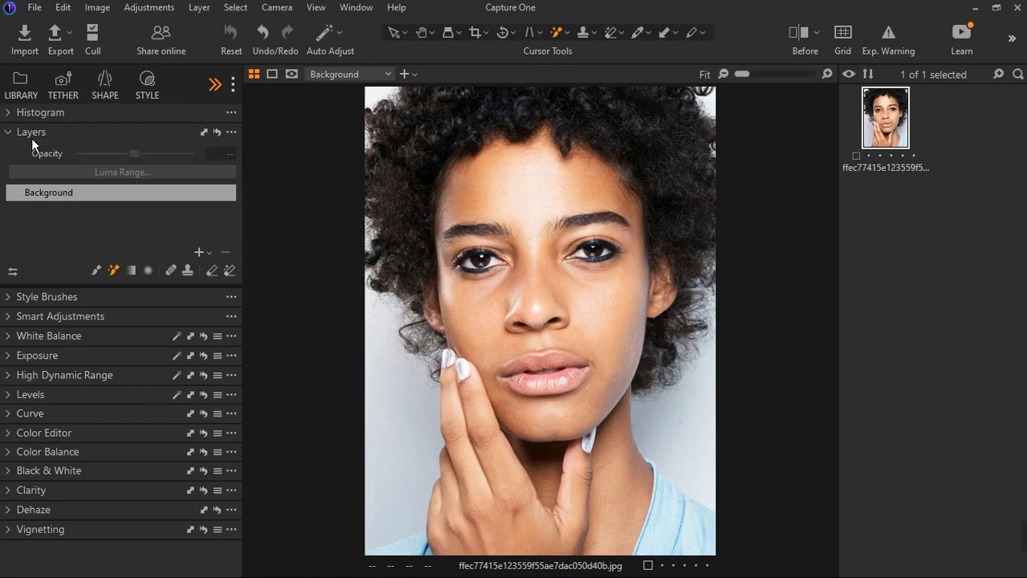
- Set a custom white balance by sampling a neutral area of the portrait with the White Balance picker
{"action": "left_click", "coordinate": [22, 136]}
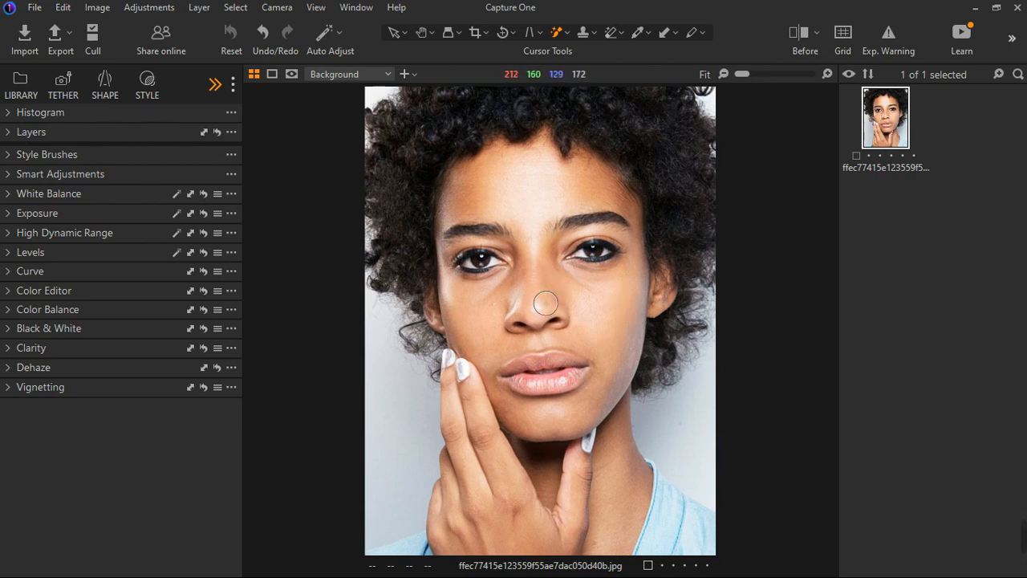
{"action": "left_click", "coordinate": [8, 194]}
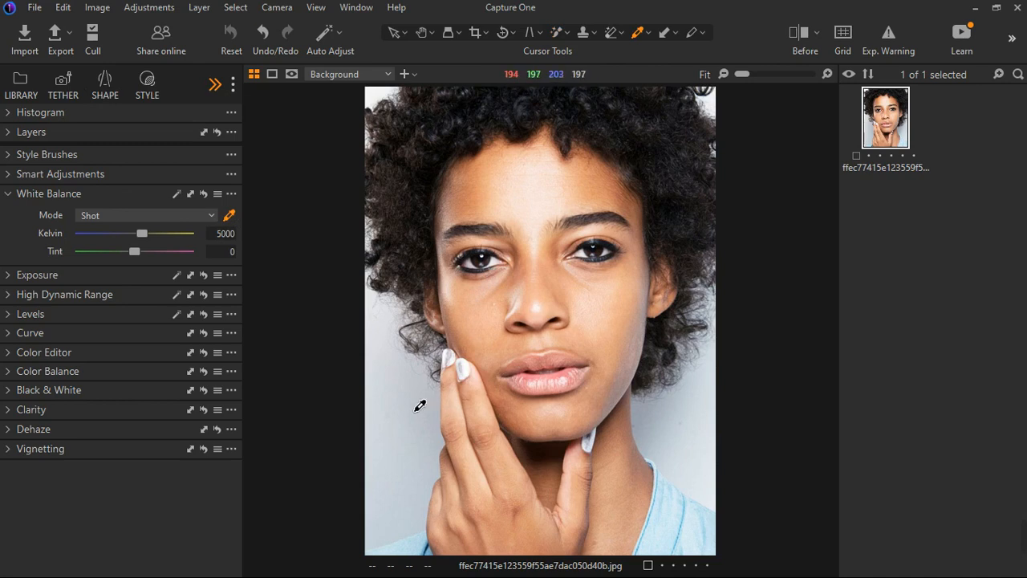
{"action": "left_click", "coordinate": [507, 272]}
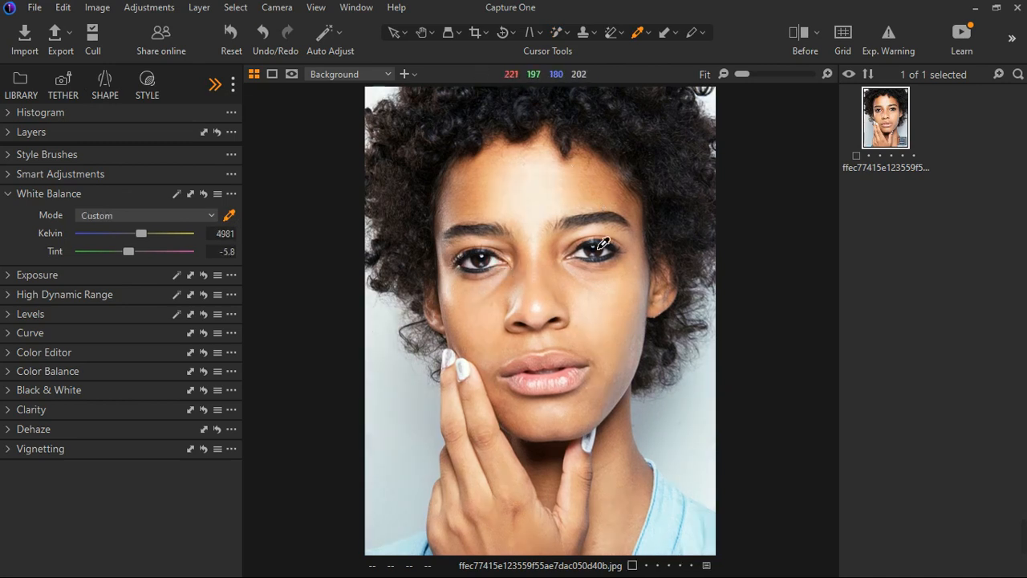
- Compare the portrait in a before/after split view, moving the divider until only the After version shows
{"action": "left_click", "coordinate": [804, 41]}
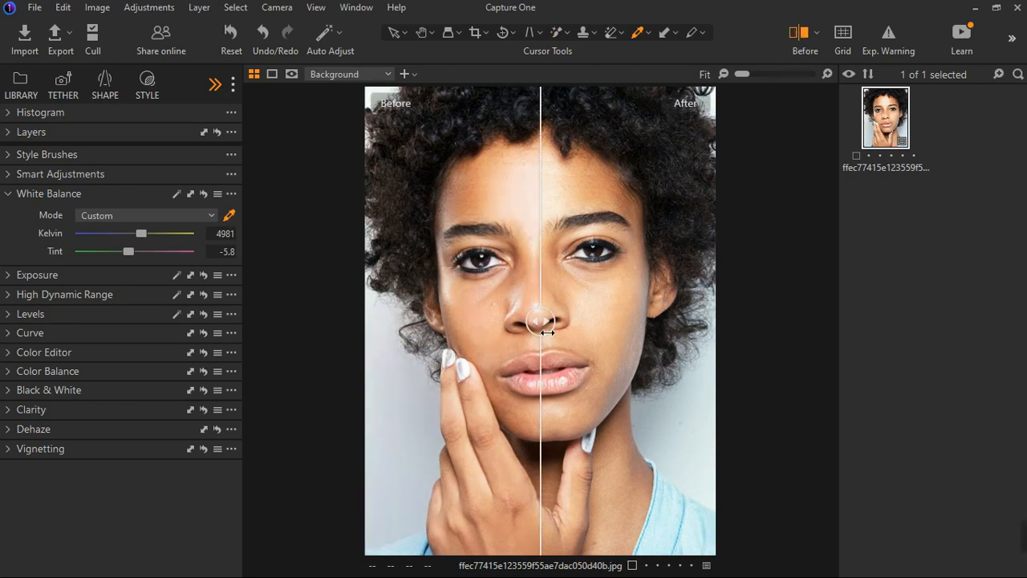
{"action": "left_click_drag", "start_coordinate": [546, 332], "coordinate": [338, 354]}
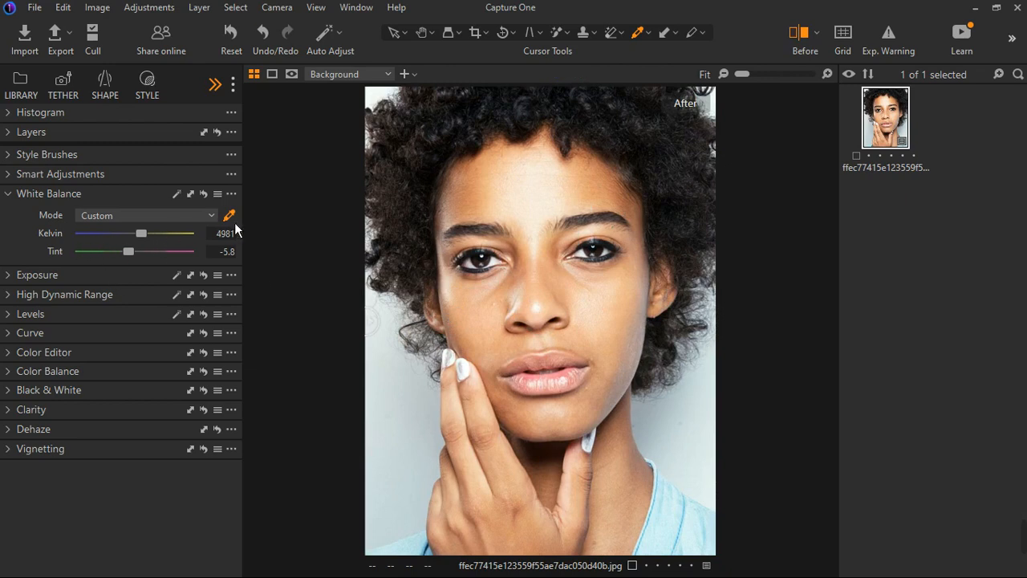
- Add a new empty adjustment layer above the Background layer
{"action": "left_click", "coordinate": [17, 195]}
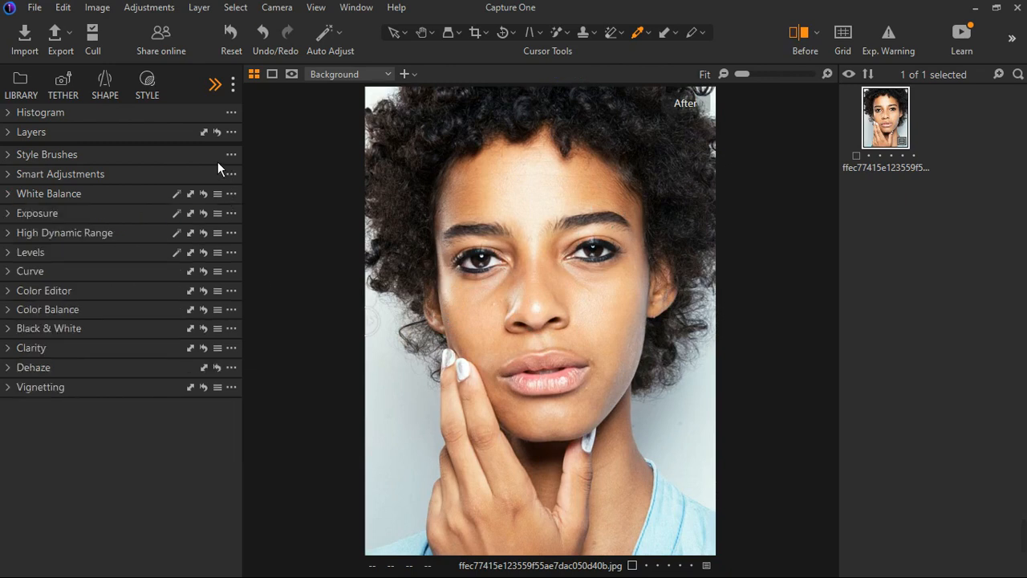
{"action": "left_click", "coordinate": [16, 138]}
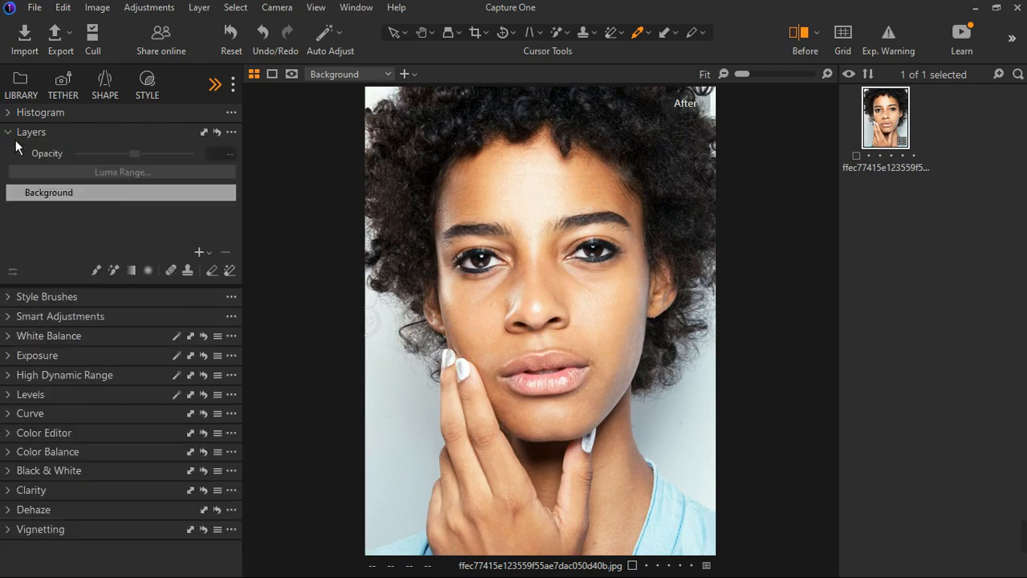
{"action": "left_click", "coordinate": [205, 253]}
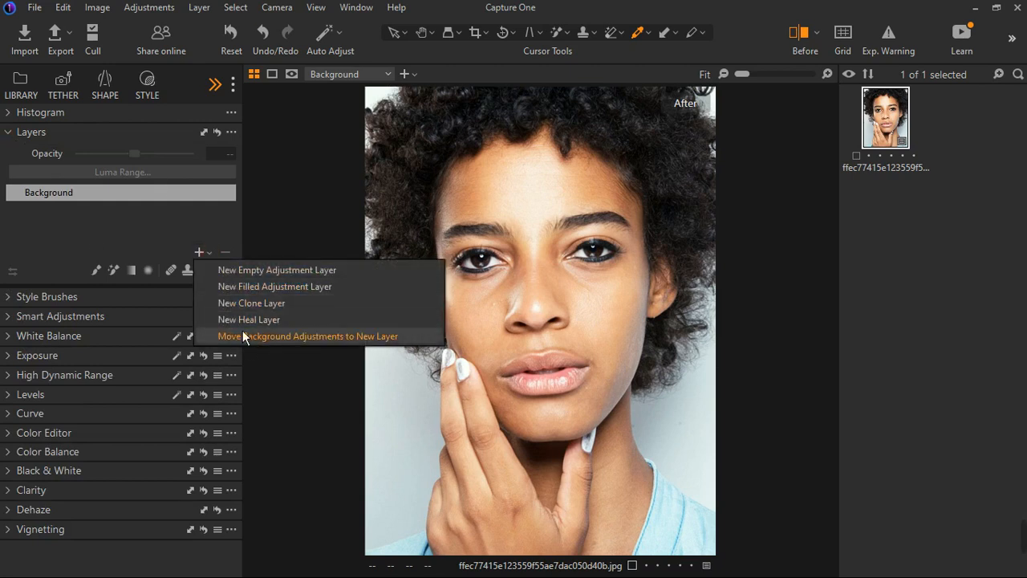
{"action": "left_click", "coordinate": [268, 280]}
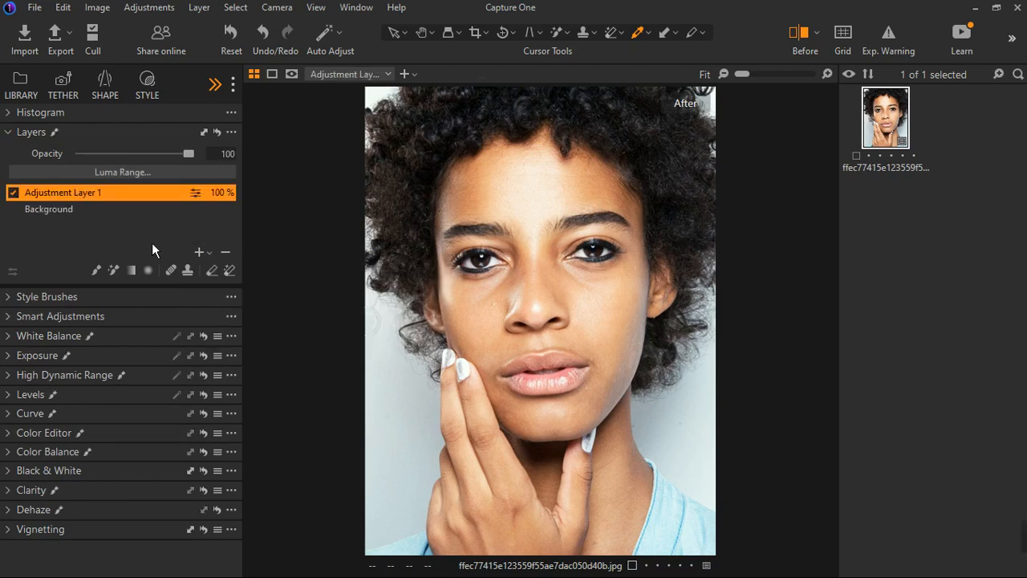
- Mask the skin of the face, ear, neck and hand on the adjustment layer with the Magic Brush, and check the mask overlay
{"action": "left_click", "coordinate": [121, 278]}
{"action": "left_click", "coordinate": [482, 194]}
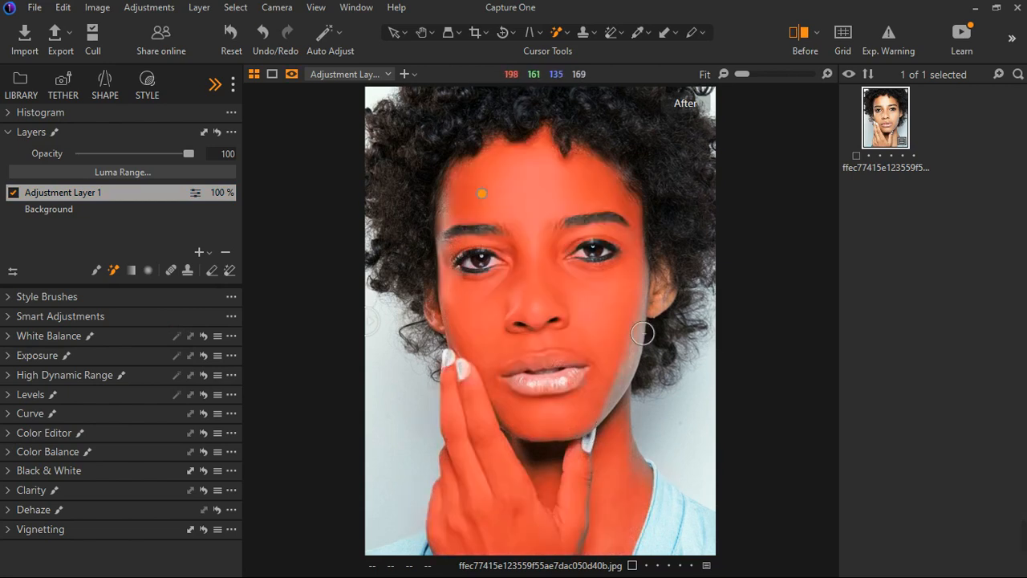
{"action": "mouse_move", "coordinate": [604, 320]}
{"action": "left_mouse_down"}
{"action": "mouse_move", "coordinate": [622, 331]}
{"action": "mouse_move", "coordinate": [626, 405]}
{"action": "mouse_move", "coordinate": [616, 416]}
{"action": "left_mouse_up"}
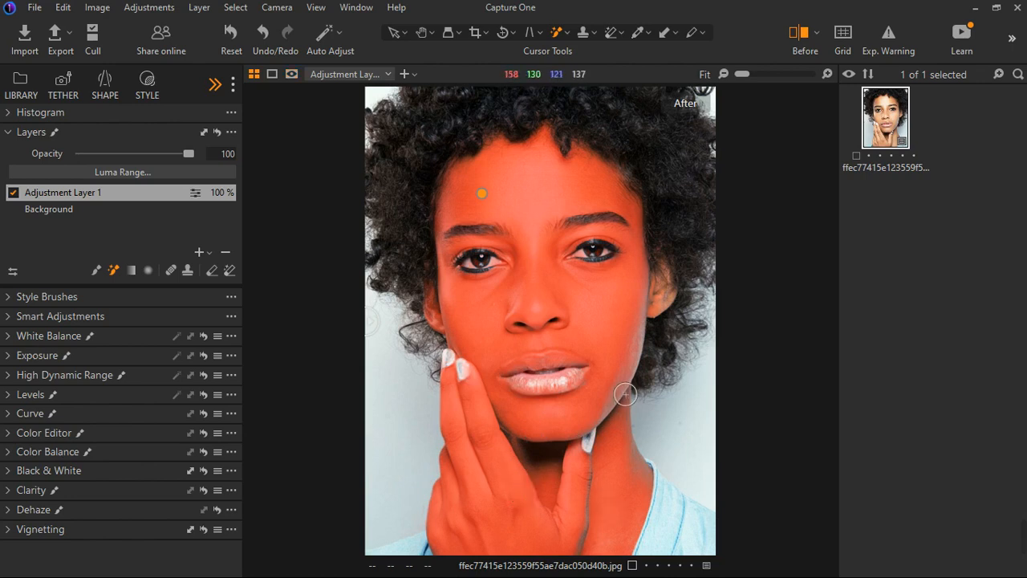
{"action": "key", "text": "m"}
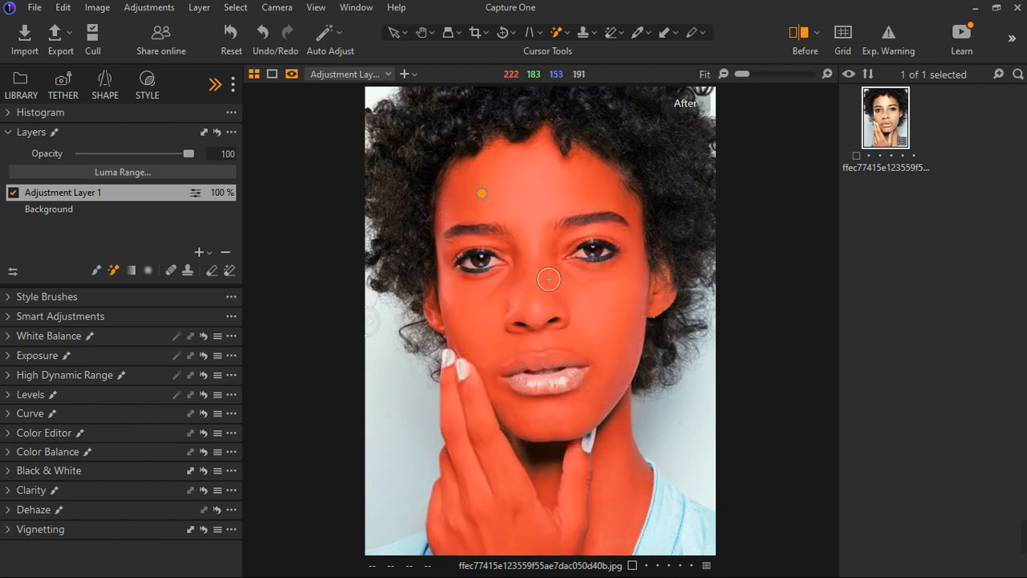
{"action": "scroll", "coordinate": [542, 261], "scroll_direction": "up", "scroll_amount": 5}
{"action": "key", "text": "m"}
{"action": "scroll", "coordinate": [543, 262], "scroll_direction": "down", "scroll_amount": 5}
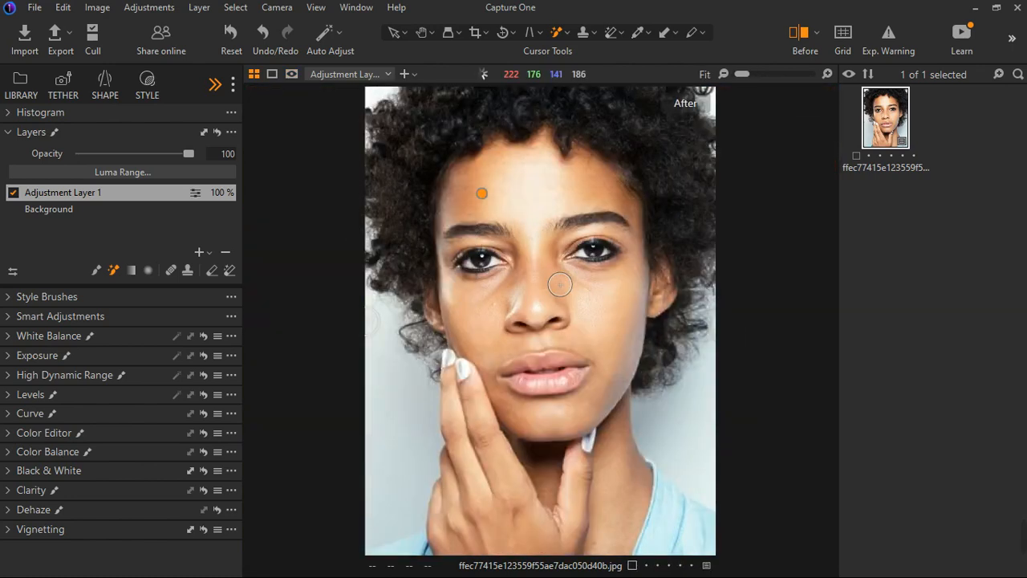
- Erase the unwanted eye and lip areas from the skin mask using the Magic Eraser with a smaller brush
{"action": "left_click", "coordinate": [231, 271]}
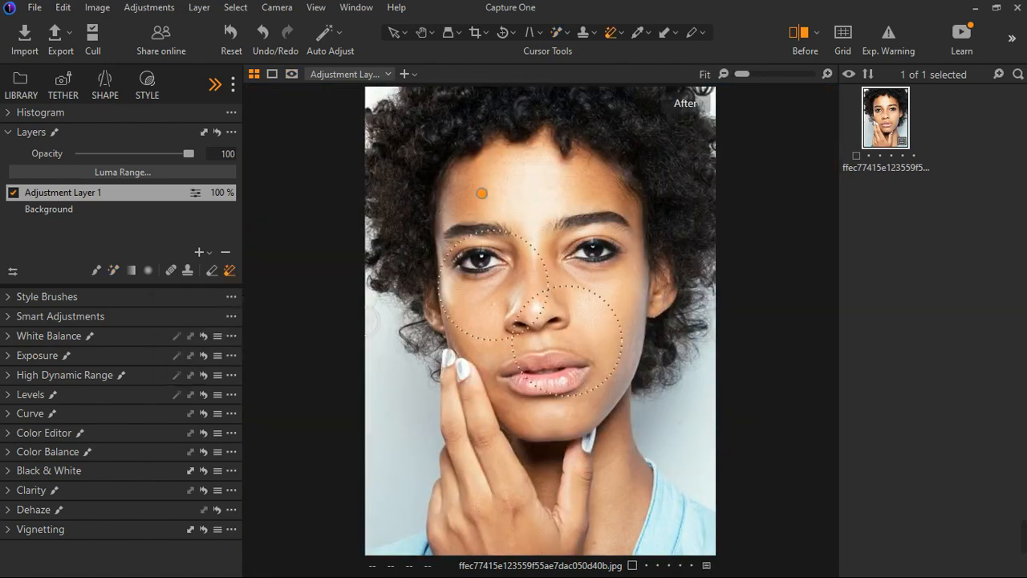
{"action": "scroll", "coordinate": [527, 283], "scroll_direction": "up", "scroll_amount": 5}
{"action": "scroll", "coordinate": [517, 283], "scroll_direction": "down", "scroll_amount": 5}
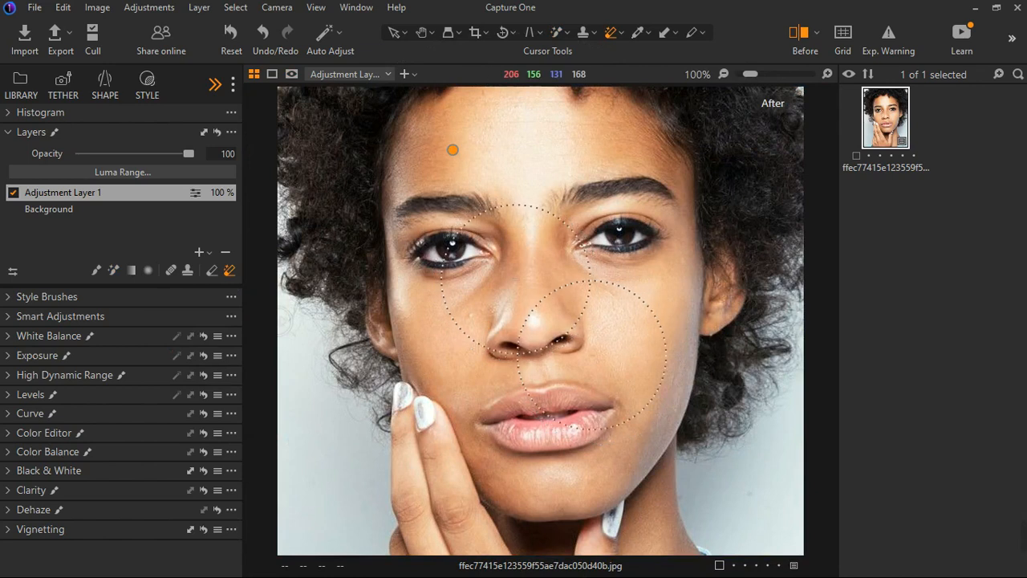
{"action": "key", "text": "bracketleft"}
{"action": "key", "text": "bracketleft"}
{"action": "key", "text": "bracketleft"}
{"action": "key", "text": "bracketleft"}
{"action": "key", "text": "bracketleft"}
{"action": "key", "text": "bracketleft"}
{"action": "key", "text": "bracketleft"}
{"action": "key", "text": "bracketleft"}
{"action": "key", "text": "bracketleft"}
{"action": "key", "text": "bracketleft"}
{"action": "left_click", "coordinate": [481, 257]}
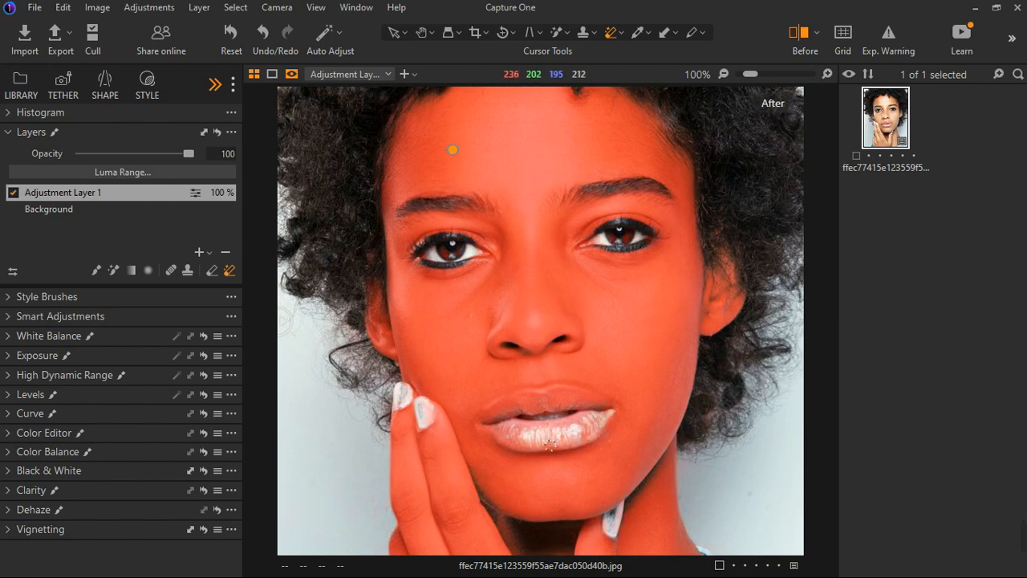
{"action": "left_click", "coordinate": [527, 406]}
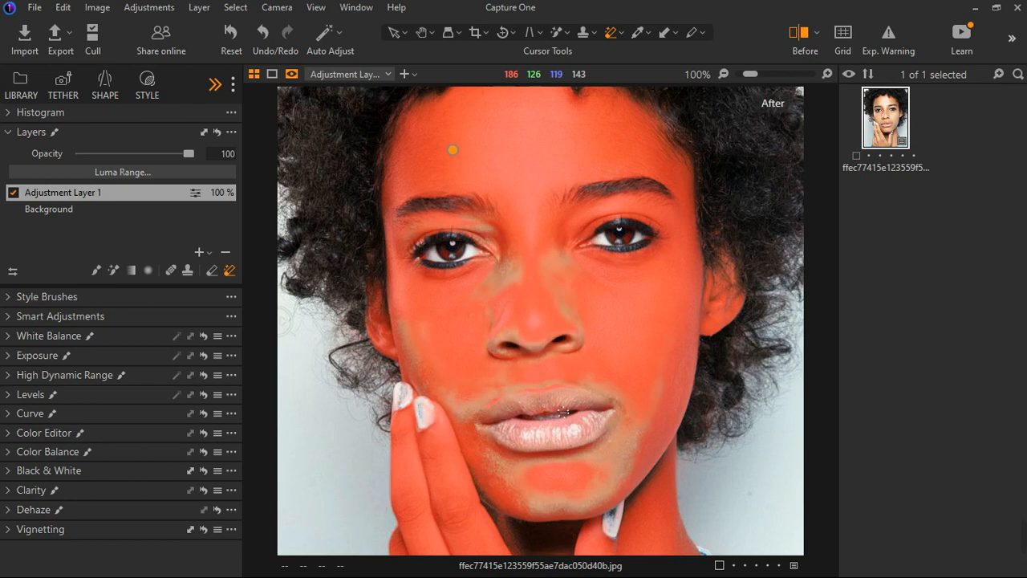
- Restore the erased skin around the nose, mouth and chin in the mask, using the Magic Brush
{"action": "key", "text": "m"}
{"action": "key", "text": "m"}
{"action": "left_click", "coordinate": [482, 424]}
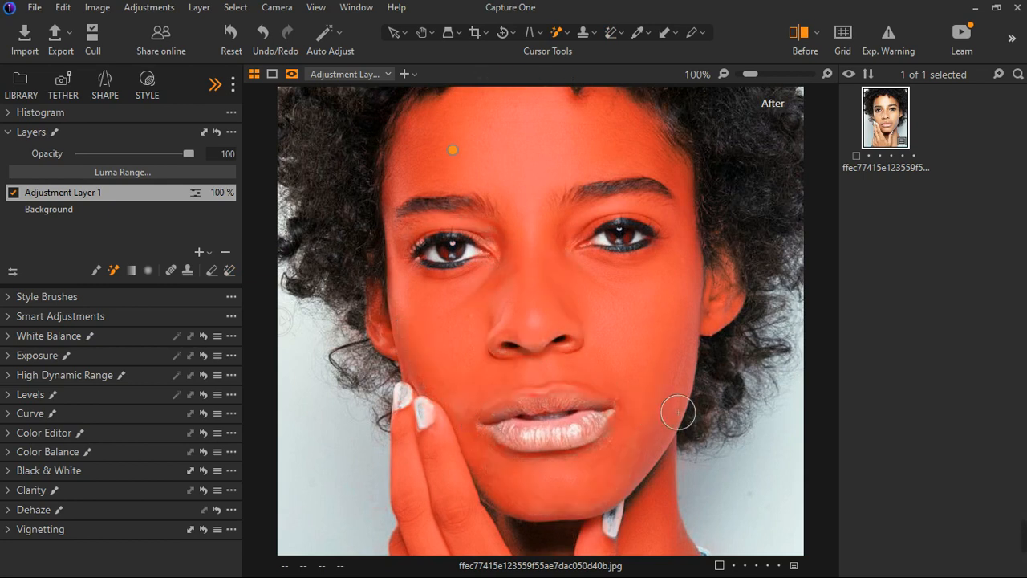
{"action": "scroll", "coordinate": [608, 368], "scroll_direction": "down", "scroll_amount": 1}
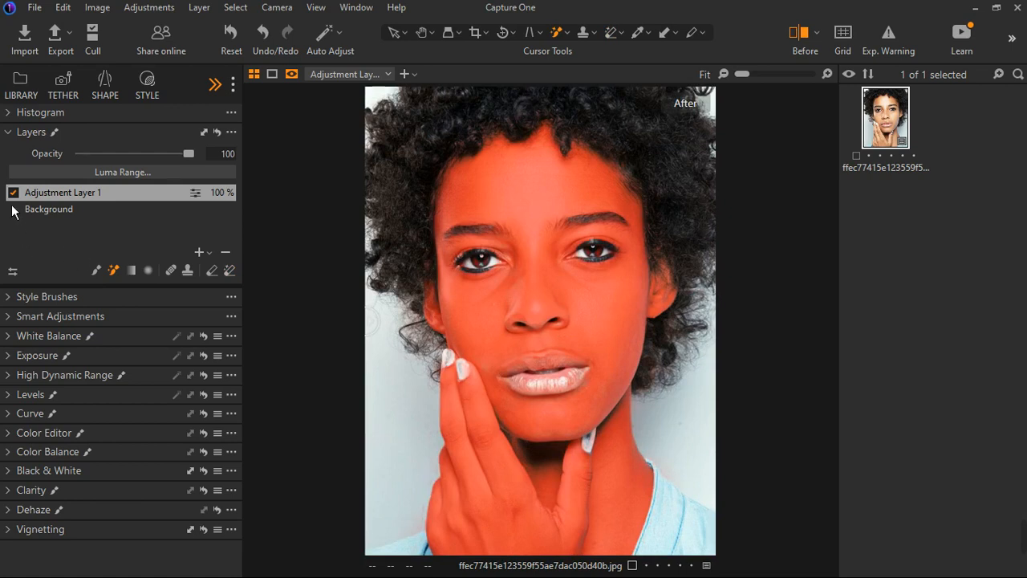
- Sample the skin color on the cheek for the Color Editor's Skin Tone adjustment
{"action": "left_click", "coordinate": [16, 135]}
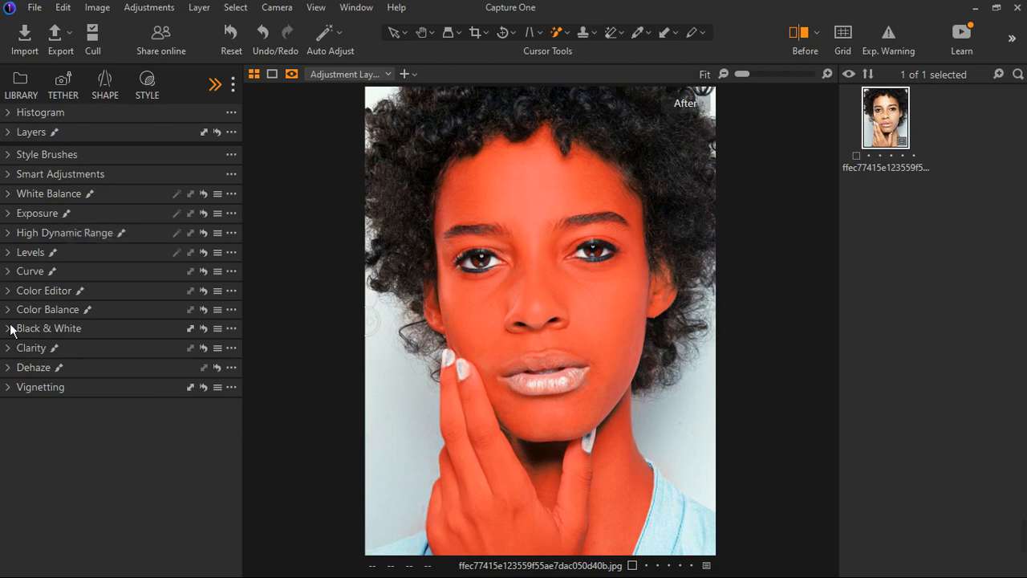
{"action": "left_click", "coordinate": [15, 293]}
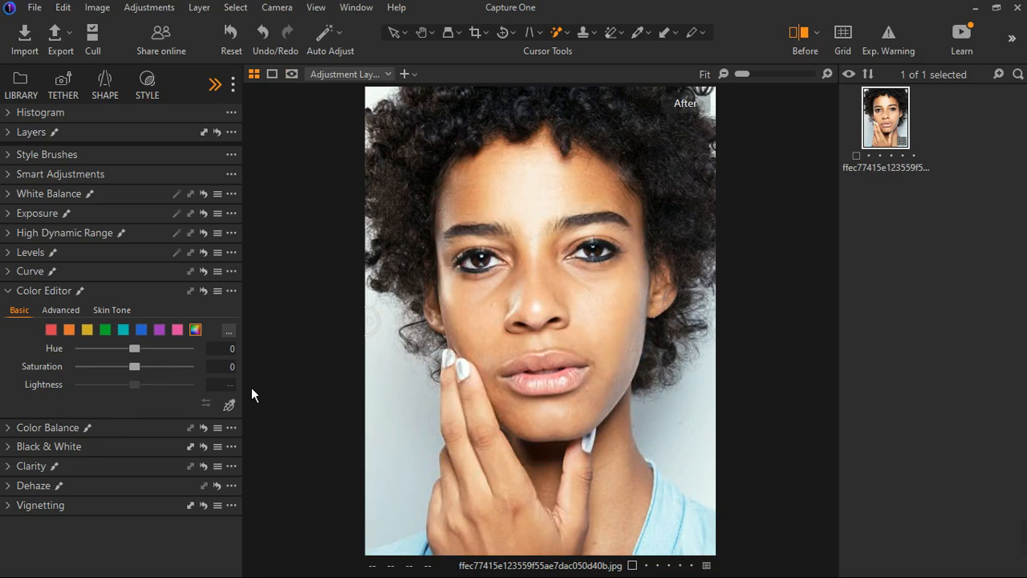
{"action": "left_click", "coordinate": [118, 312]}
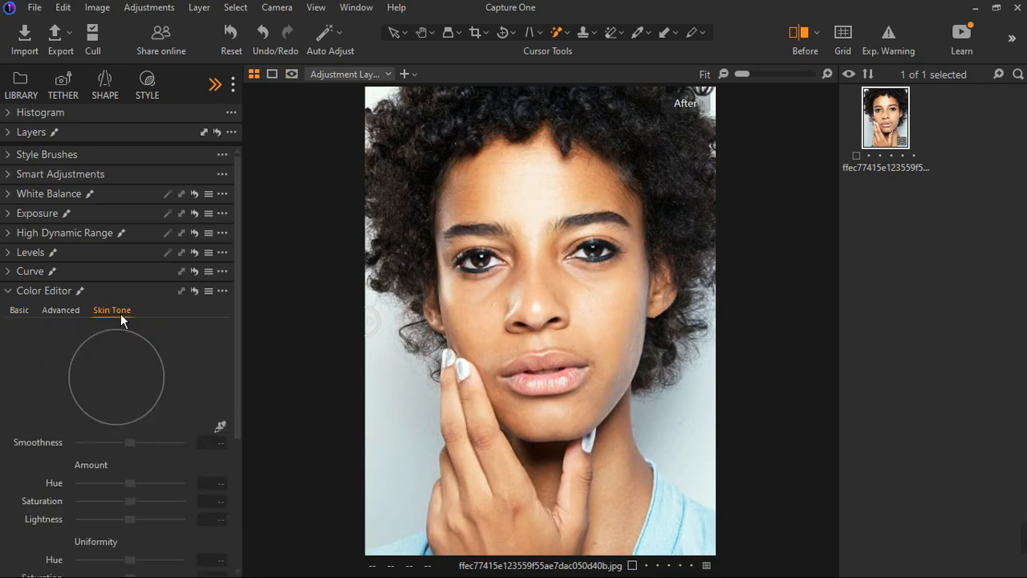
{"action": "left_click", "coordinate": [226, 429]}
{"action": "scroll", "coordinate": [207, 422], "scroll_direction": "down", "scroll_amount": 3}
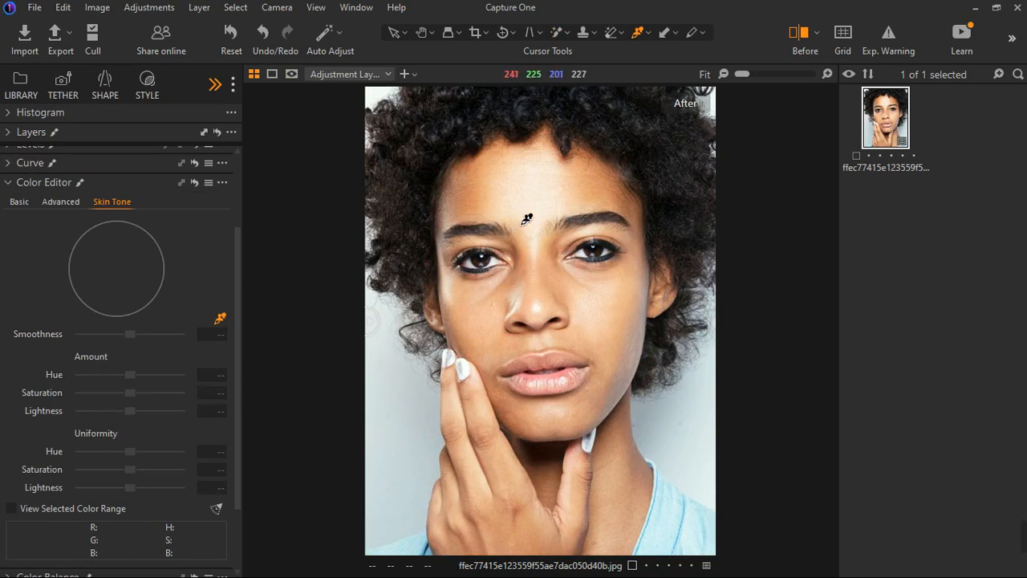
{"action": "scroll", "coordinate": [594, 352], "scroll_direction": "up", "scroll_amount": 2}
{"action": "scroll", "coordinate": [595, 350], "scroll_direction": "down", "scroll_amount": 1}
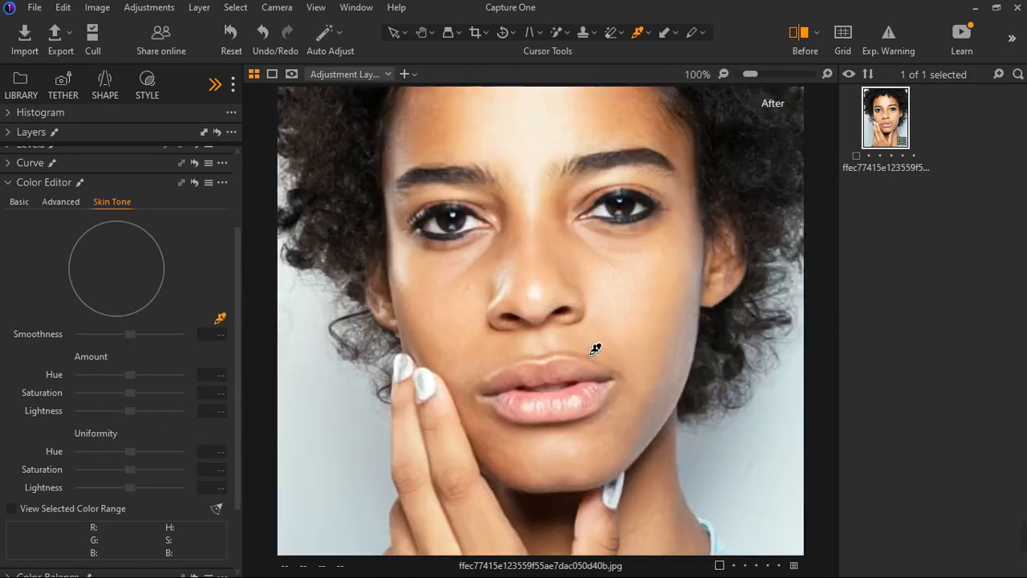
{"action": "scroll", "coordinate": [674, 320], "scroll_direction": "up", "scroll_amount": 1}
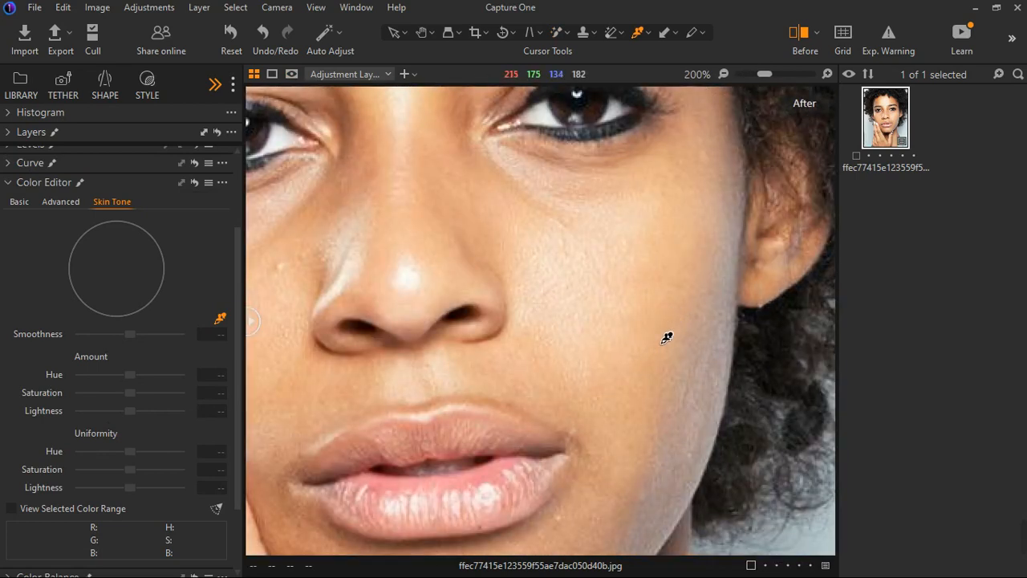
{"action": "left_click", "coordinate": [667, 337]}
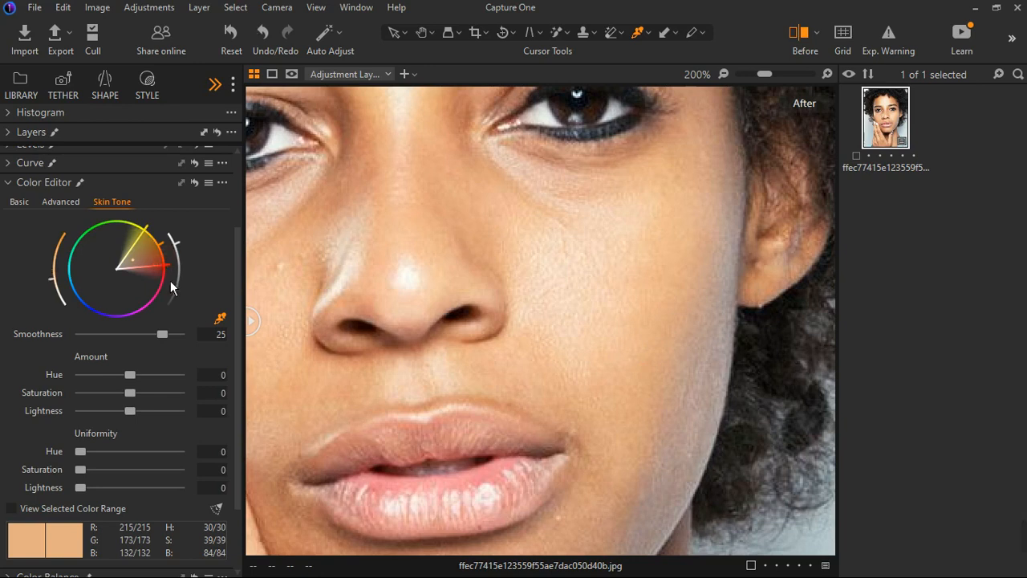
- Set the skin tone's uniformity to 97 for hue and 92 for saturation
{"action": "scroll", "coordinate": [170, 281], "scroll_direction": "down", "scroll_amount": 2}
{"action": "scroll", "coordinate": [630, 321], "scroll_direction": "down", "scroll_amount": 2}
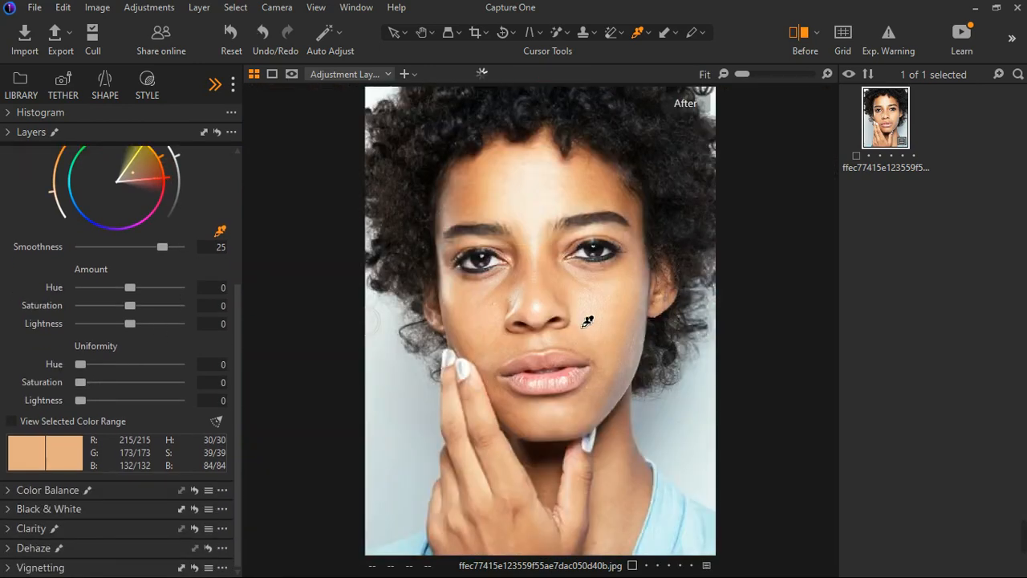
{"action": "left_click_drag", "start_coordinate": [86, 372], "coordinate": [168, 378]}
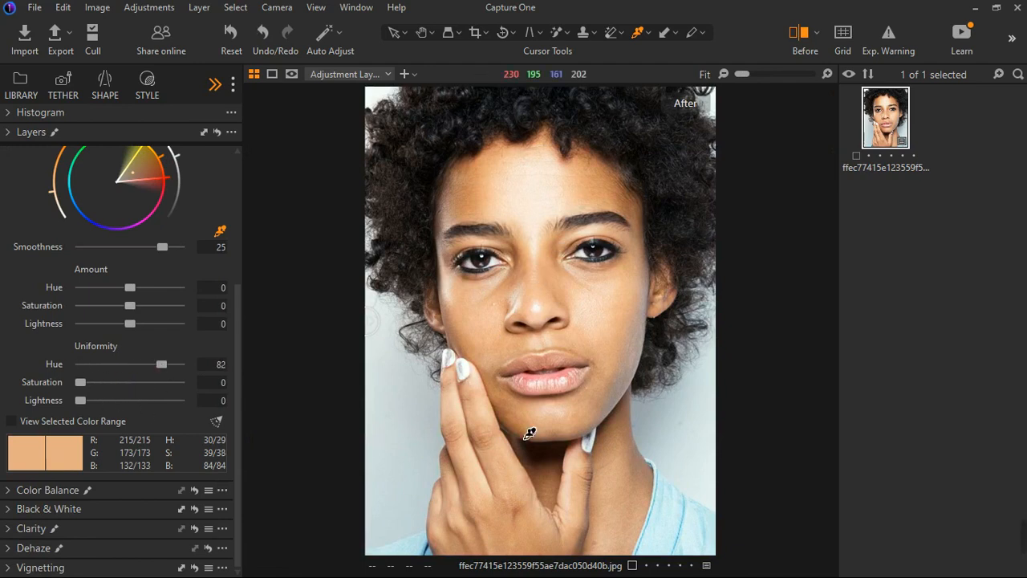
{"action": "left_click_drag", "start_coordinate": [168, 370], "coordinate": [225, 370]}
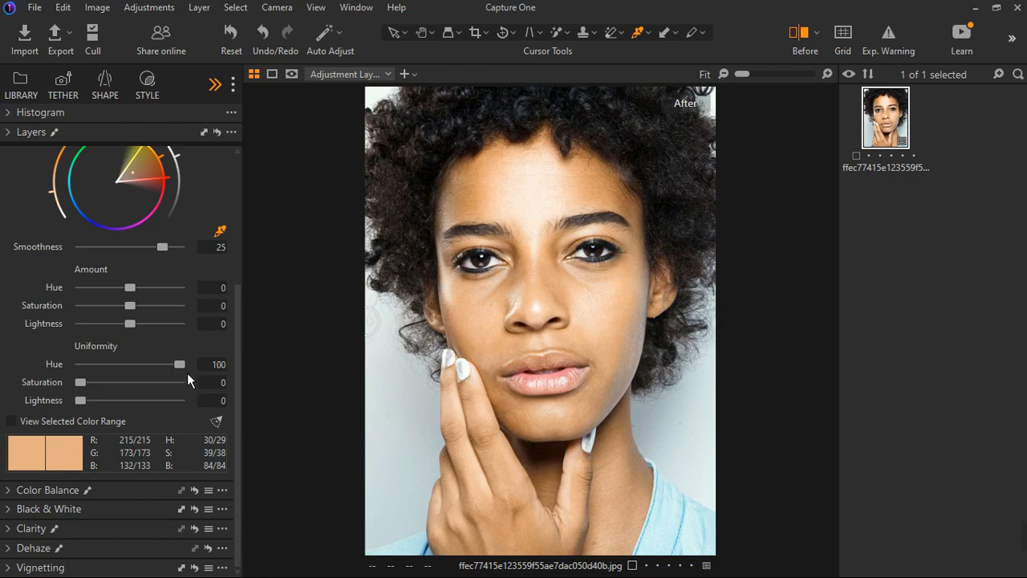
{"action": "left_click_drag", "start_coordinate": [187, 373], "coordinate": [183, 374]}
{"action": "left_click_drag", "start_coordinate": [98, 387], "coordinate": [185, 400]}
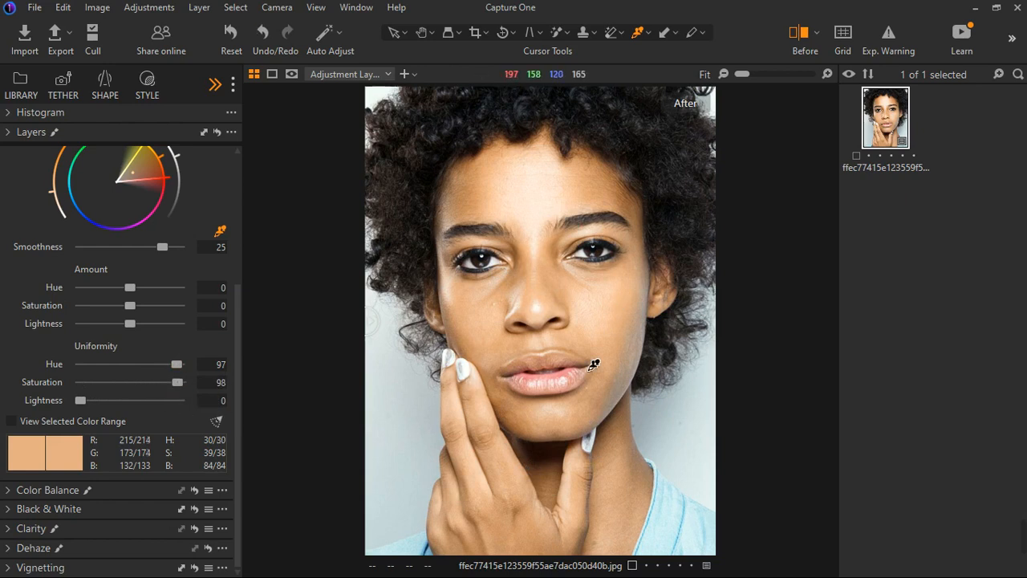
{"action": "left_click_drag", "start_coordinate": [180, 389], "coordinate": [176, 393]}
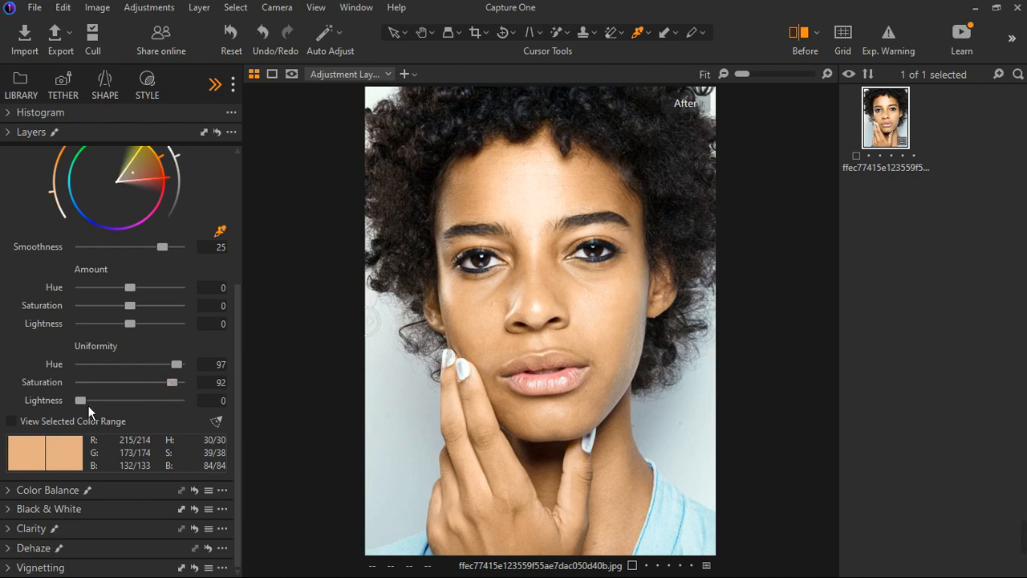
- Set the skin tone's lightness uniformity to 8 after trying the maximum of 100
{"action": "left_click_drag", "start_coordinate": [83, 403], "coordinate": [84, 402]}
{"action": "left_click_drag", "start_coordinate": [227, 413], "coordinate": [248, 412]}
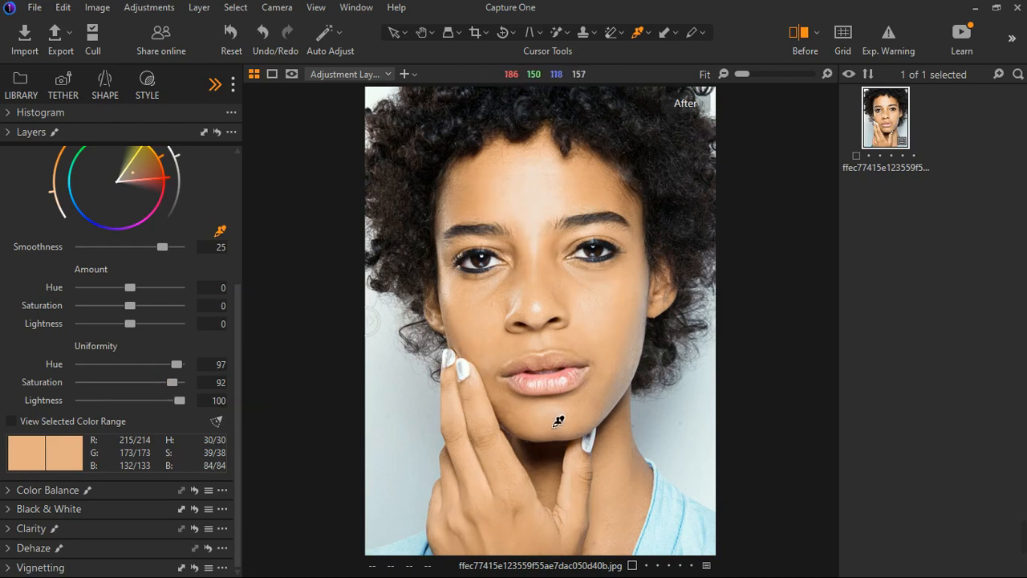
{"action": "double_click", "coordinate": [191, 401]}
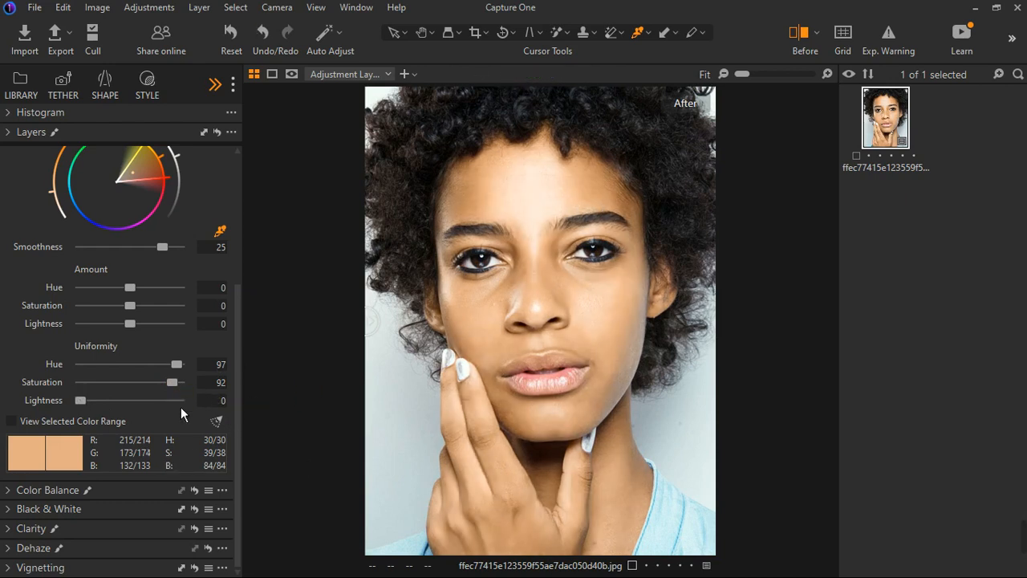
{"action": "left_click_drag", "start_coordinate": [94, 409], "coordinate": [102, 406]}
{"action": "left_click_drag", "start_coordinate": [96, 409], "coordinate": [92, 409]}
- Set the skin tone's amount to -4.7 for hue and 9.1 for saturation
{"action": "left_click_drag", "start_coordinate": [139, 296], "coordinate": [158, 293]}
{"action": "left_click_drag", "start_coordinate": [167, 293], "coordinate": [72, 307]}
{"action": "left_click_drag", "start_coordinate": [81, 289], "coordinate": [17, 322]}
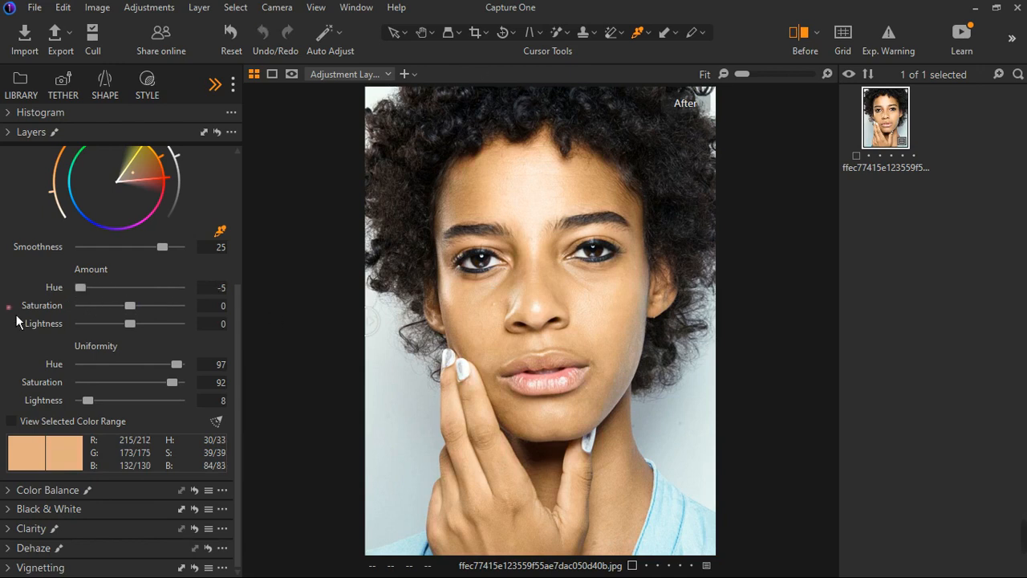
{"action": "left_click_drag", "start_coordinate": [93, 292], "coordinate": [154, 314]}
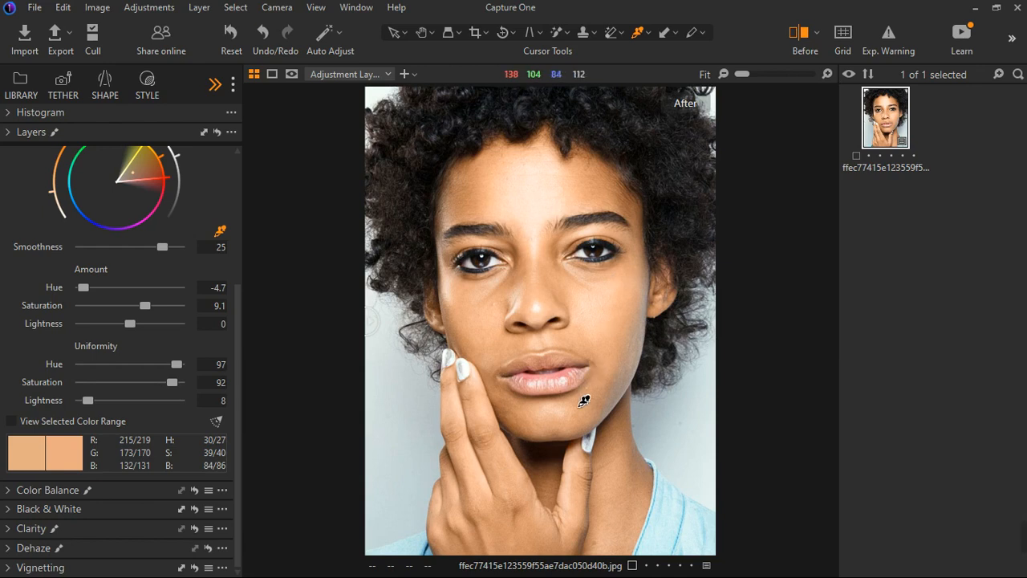
- Compare the portrait before and after the adjustments with the split-view divider across the face
{"action": "left_click", "coordinate": [810, 35]}
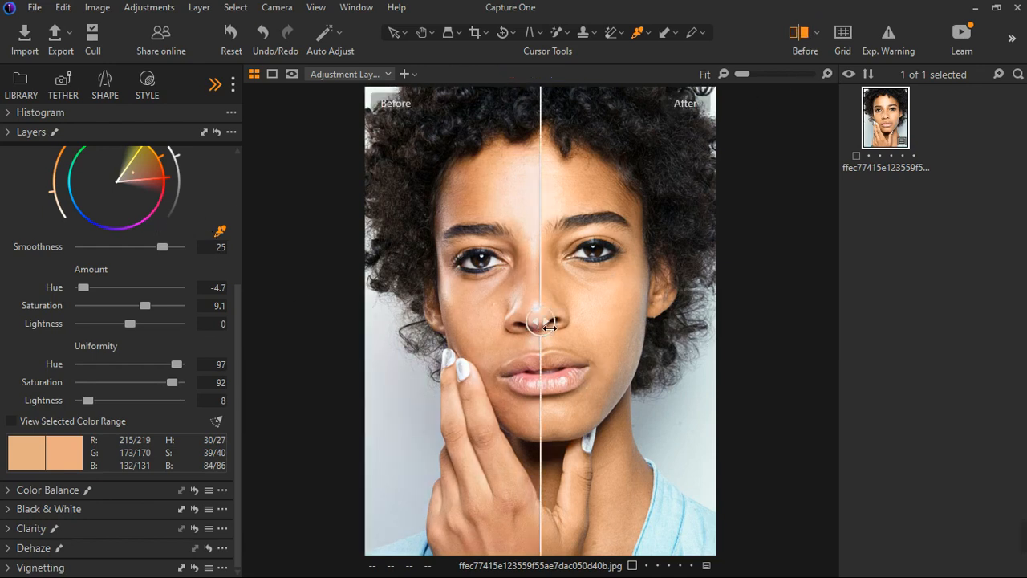
{"action": "left_click_drag", "start_coordinate": [545, 329], "coordinate": [333, 333]}
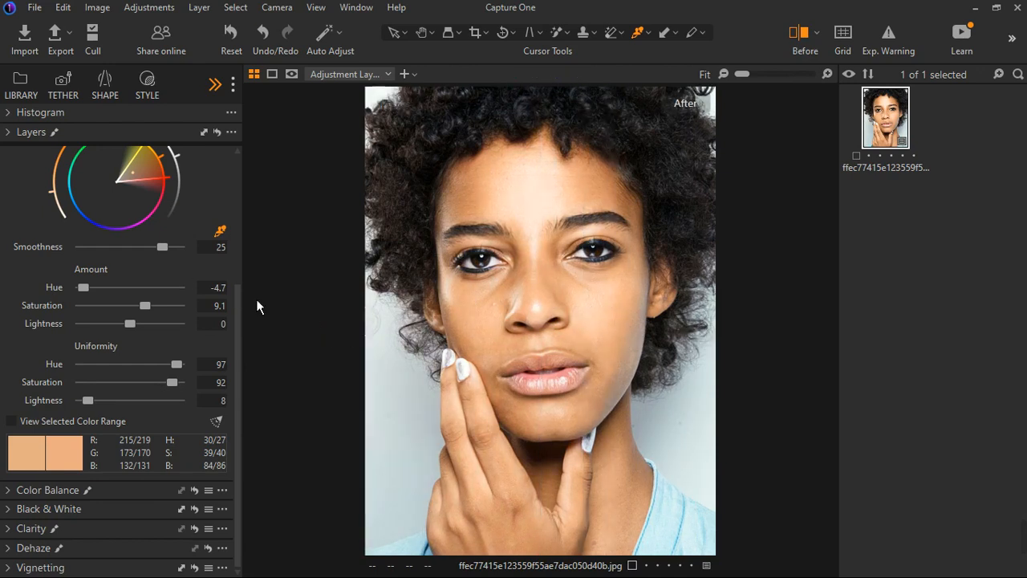
- Show the mask of Adjustment Layer 1 and try painting over the upper lip with the mask brush
{"action": "key", "text": "m"}
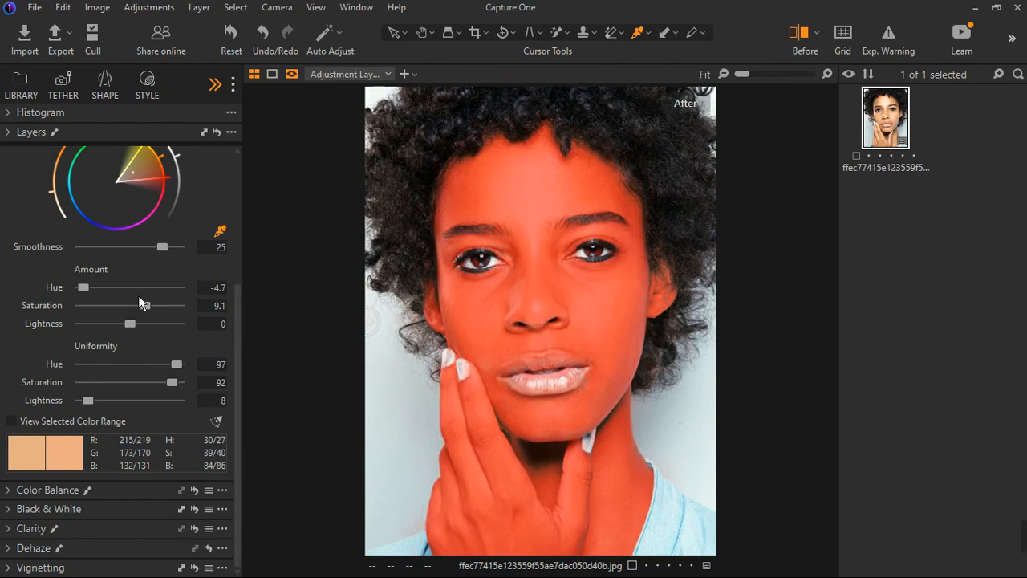
{"action": "scroll", "coordinate": [39, 232], "scroll_direction": "up", "scroll_amount": 2}
{"action": "left_click", "coordinate": [17, 171]}
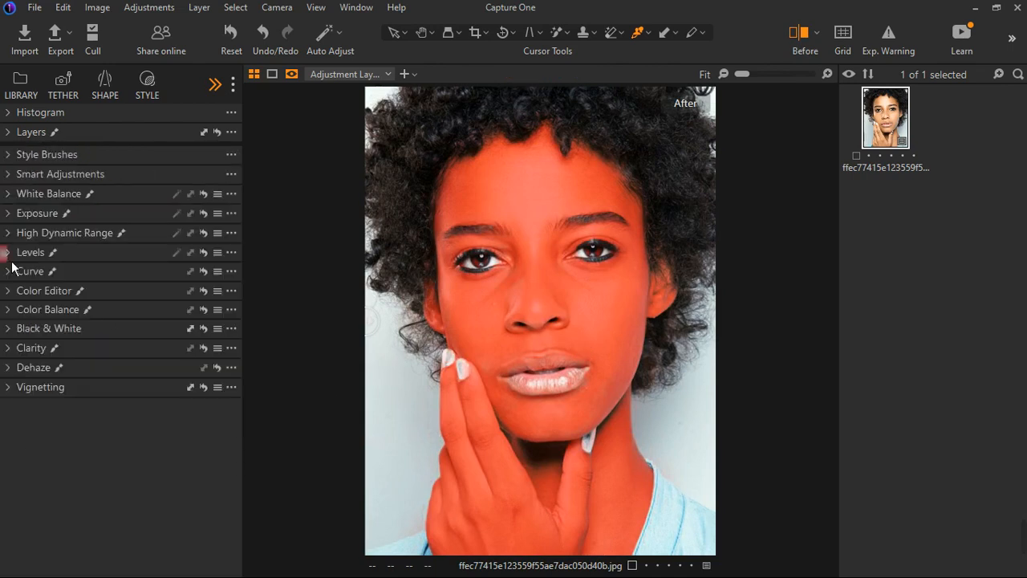
{"action": "left_click", "coordinate": [19, 133]}
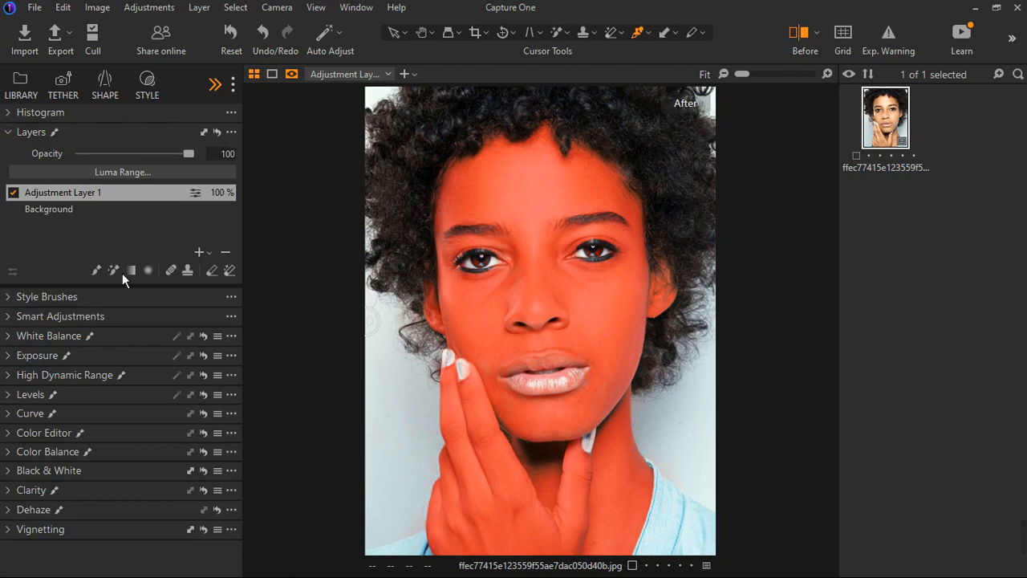
{"action": "left_click", "coordinate": [102, 274]}
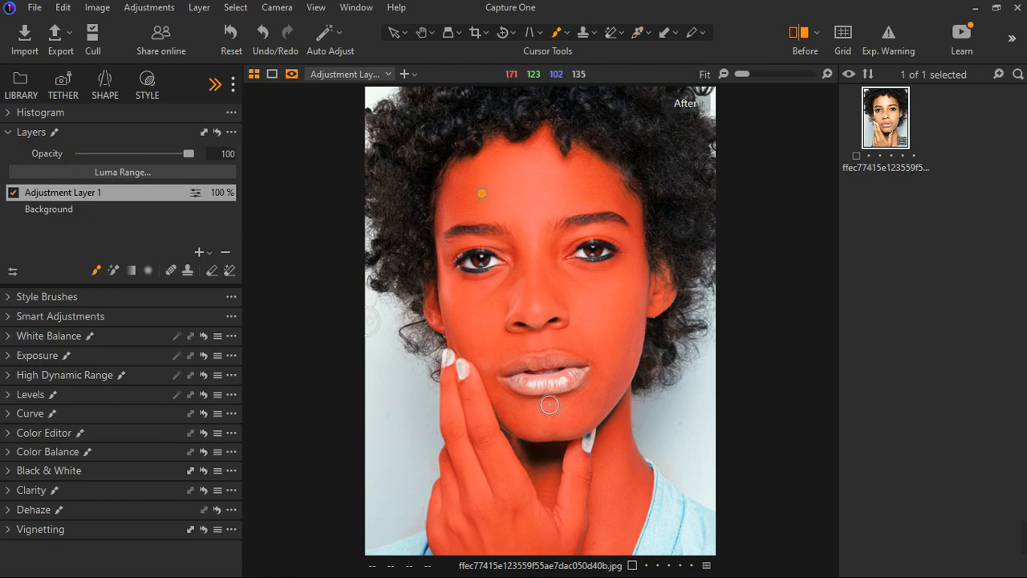
{"action": "scroll", "coordinate": [541, 375], "scroll_direction": "up", "scroll_amount": 6}
{"action": "scroll", "coordinate": [549, 367], "scroll_direction": "down", "scroll_amount": 2}
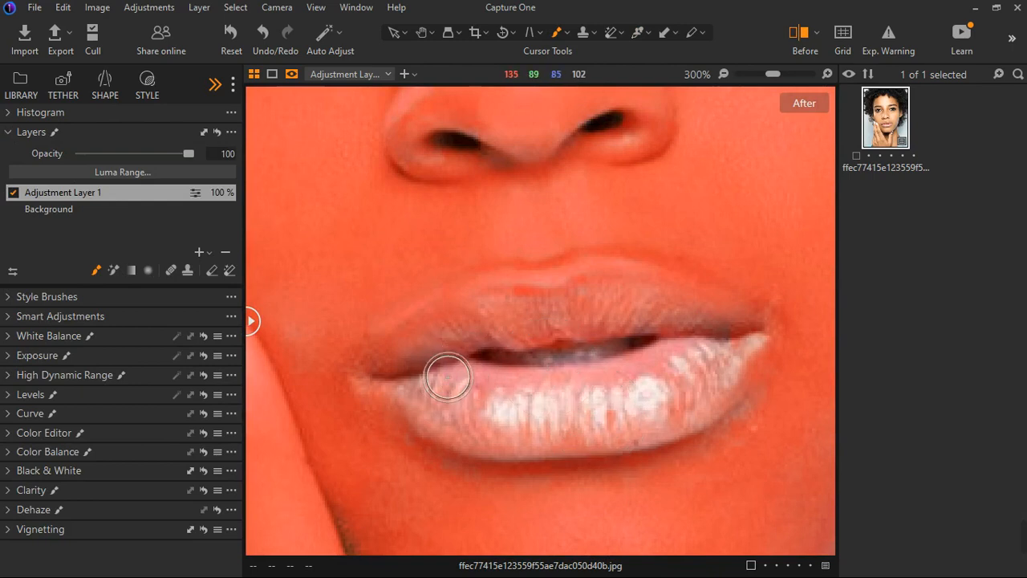
{"action": "left_click_drag", "start_coordinate": [421, 352], "coordinate": [601, 337]}
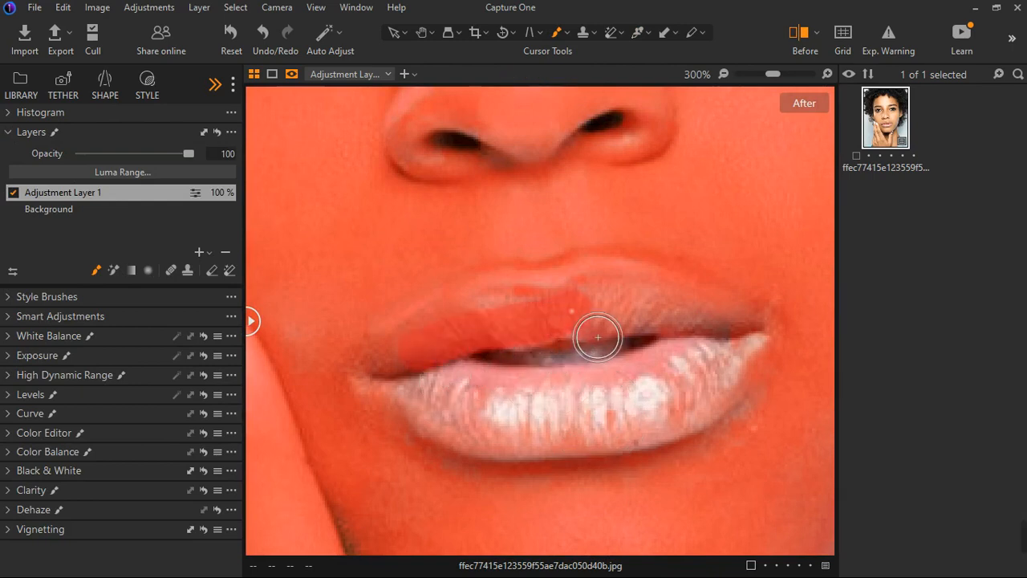
- Erase the lips from the layer mask with the eraser reduced to size 26
{"action": "left_click", "coordinate": [212, 271]}
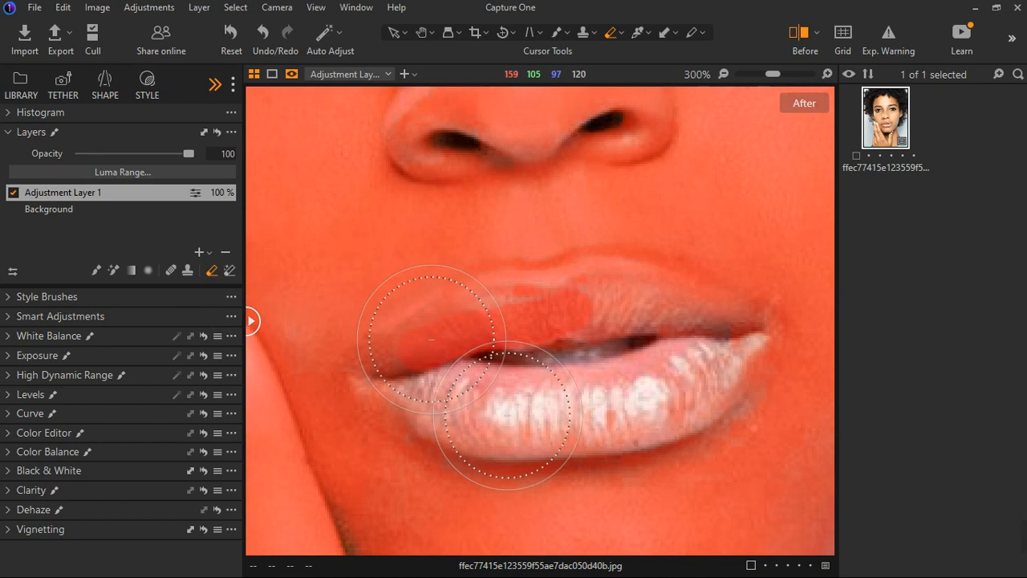
{"action": "key", "text": "bracketleft"}
{"action": "key", "text": "bracketleft"}
{"action": "key", "text": "bracketleft"}
{"action": "key", "text": "bracketleft"}
{"action": "key", "text": "bracketleft"}
{"action": "key", "text": "bracketleft"}
{"action": "key", "text": "bracketleft"}
{"action": "key", "text": "bracketleft"}
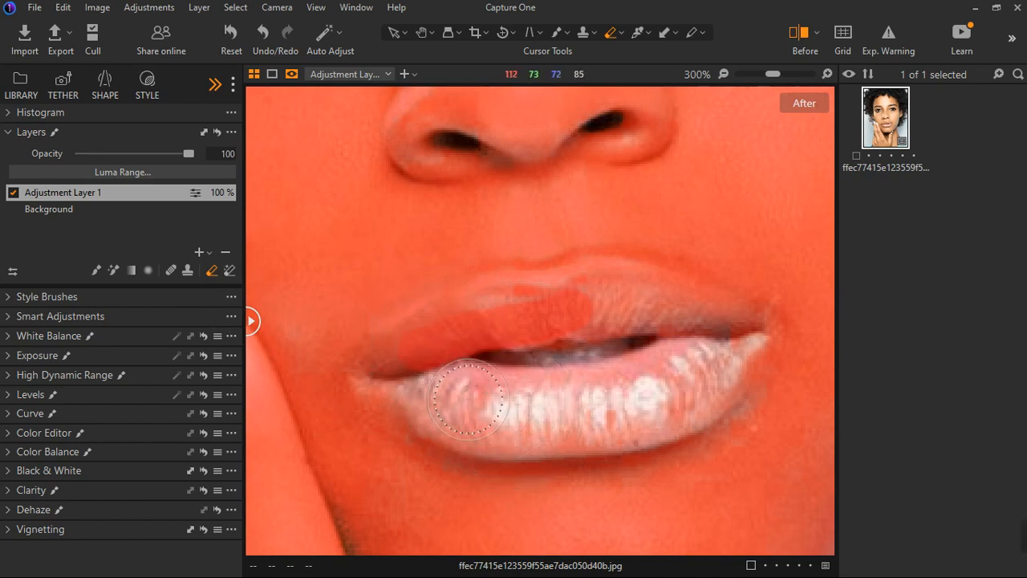
{"action": "mouse_move", "coordinate": [447, 355]}
{"action": "left_mouse_down"}
{"action": "mouse_move", "coordinate": [690, 353]}
{"action": "mouse_move", "coordinate": [488, 361]}
{"action": "mouse_move", "coordinate": [444, 387]}
{"action": "mouse_move", "coordinate": [445, 408]}
{"action": "mouse_move", "coordinate": [499, 436]}
{"action": "mouse_move", "coordinate": [653, 447]}
{"action": "mouse_move", "coordinate": [726, 409]}
{"action": "mouse_move", "coordinate": [726, 366]}
{"action": "mouse_move", "coordinate": [563, 339]}
{"action": "mouse_move", "coordinate": [661, 332]}
{"action": "mouse_move", "coordinate": [774, 368]}
{"action": "mouse_move", "coordinate": [683, 338]}
{"action": "mouse_move", "coordinate": [769, 384]}
{"action": "mouse_move", "coordinate": [745, 406]}
{"action": "mouse_move", "coordinate": [627, 437]}
{"action": "mouse_move", "coordinate": [518, 408]}
{"action": "left_mouse_up"}
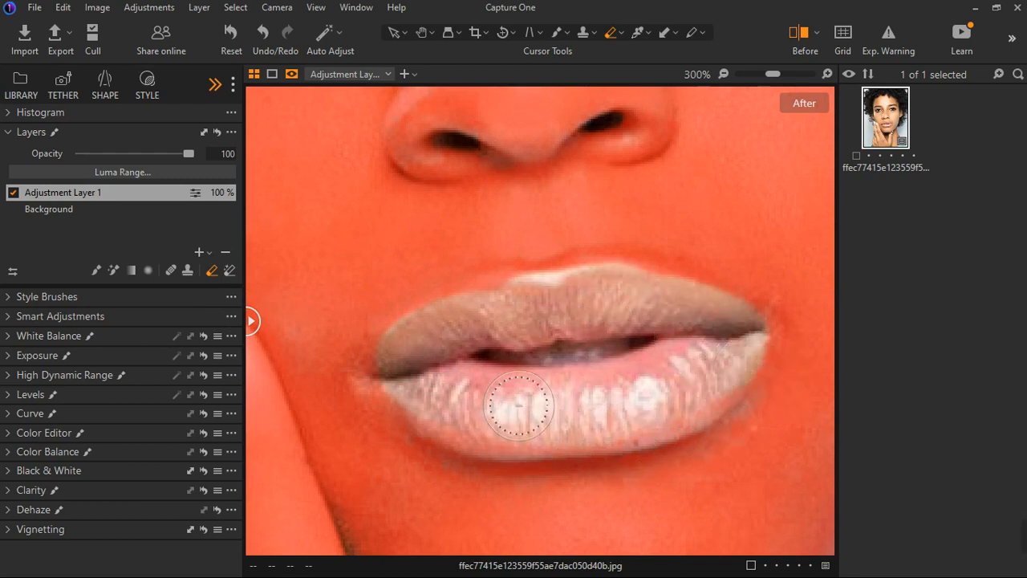
- Lower the eraser's hardness to soften the mask edge along the lower lip, and hide the mask overlay
{"action": "right_click", "coordinate": [519, 408]}
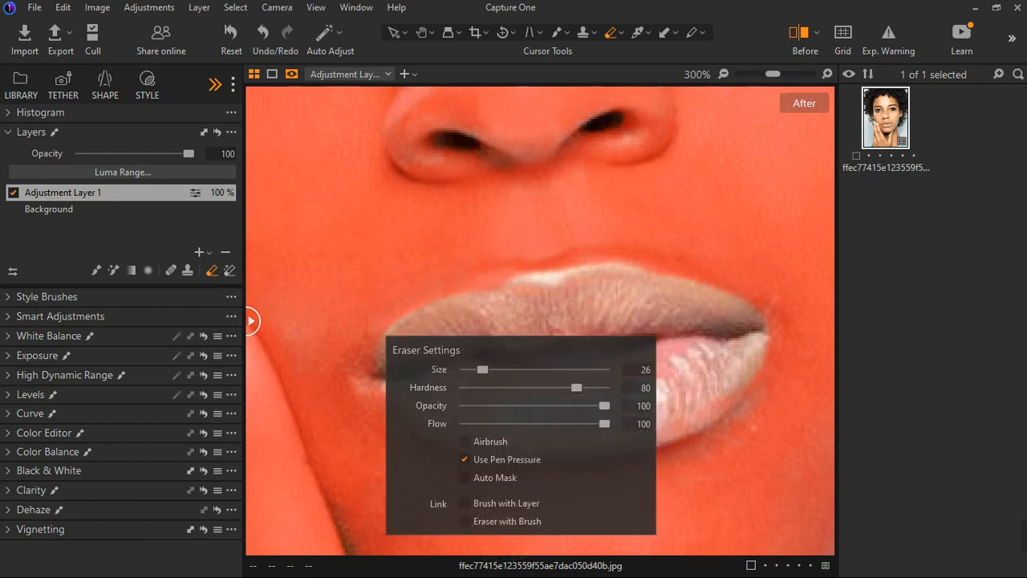
{"action": "left_click_drag", "start_coordinate": [576, 387], "coordinate": [511, 387]}
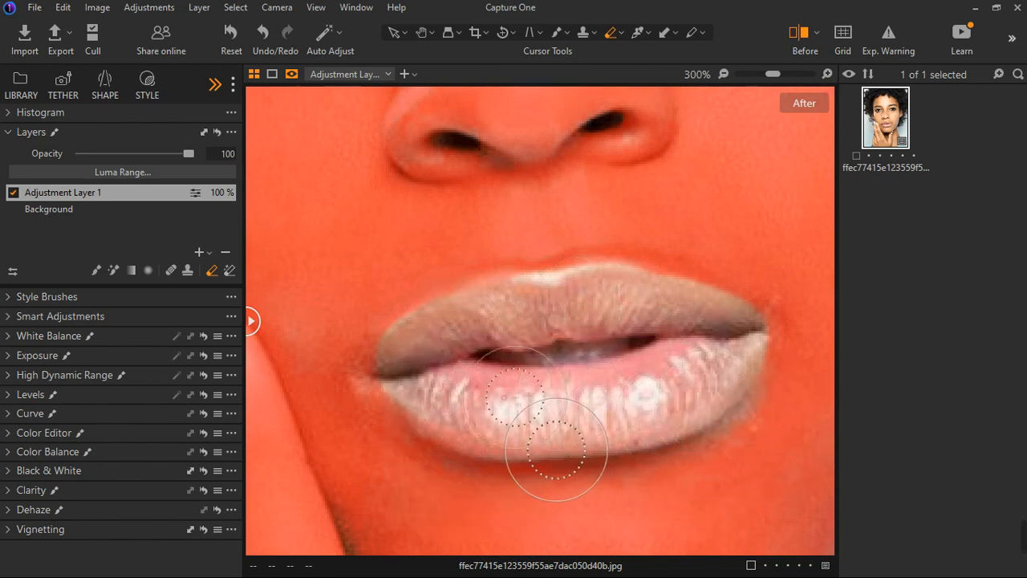
{"action": "key", "text": "ctrl+0"}
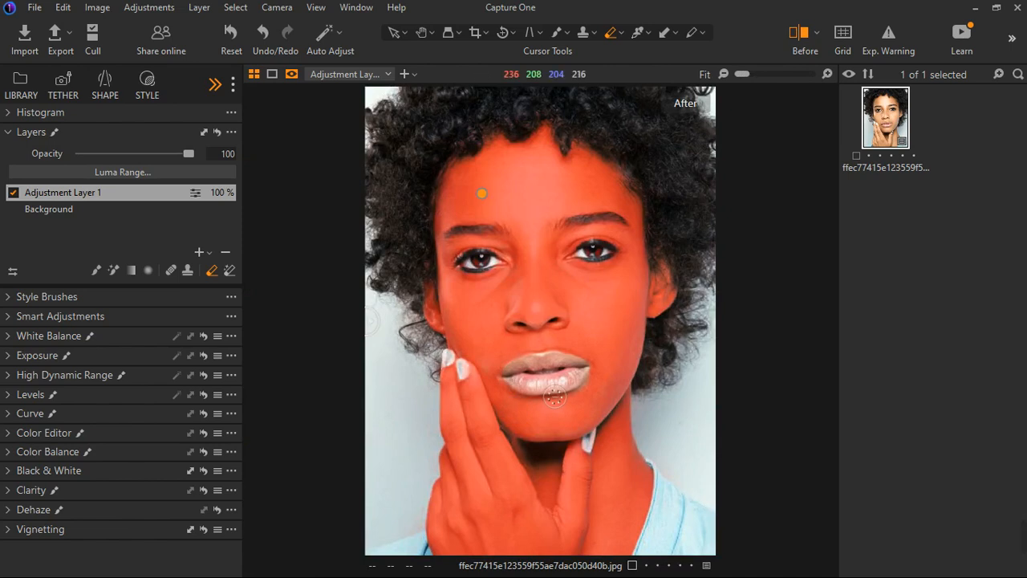
{"action": "key", "text": "m"}
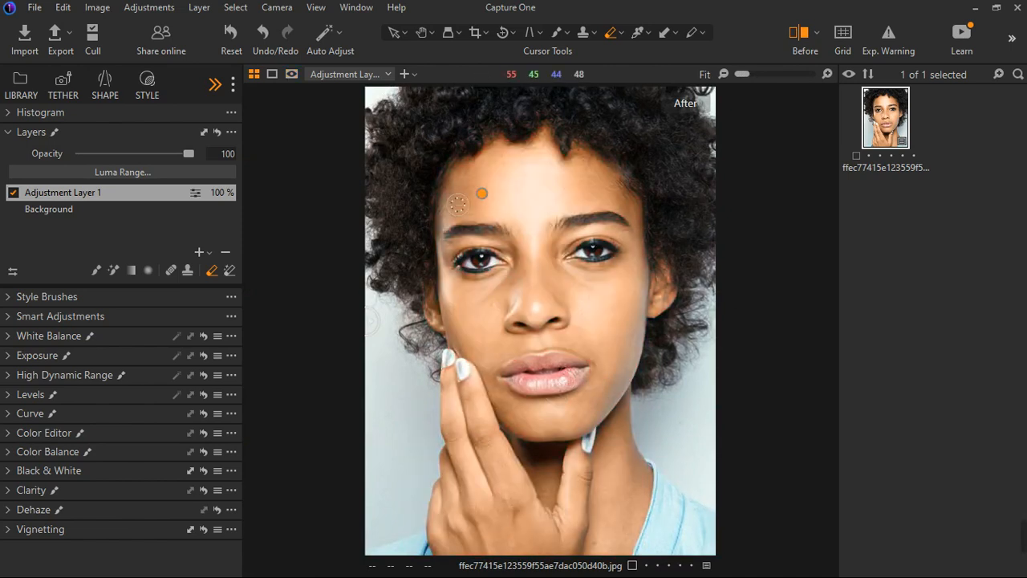
{"action": "scroll", "coordinate": [480, 233], "scroll_direction": "up", "scroll_amount": 4}
{"action": "key", "text": "ctrl+0"}
- Rename Adjustment Layer 1 as "skin"
{"action": "left_click", "coordinate": [202, 252]}
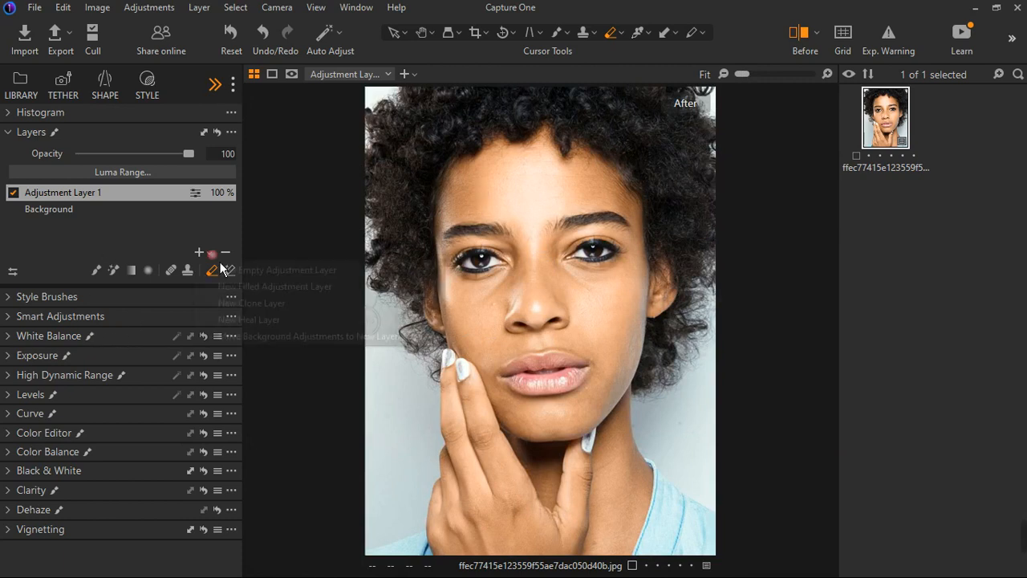
{"action": "double_click", "coordinate": [74, 193]}
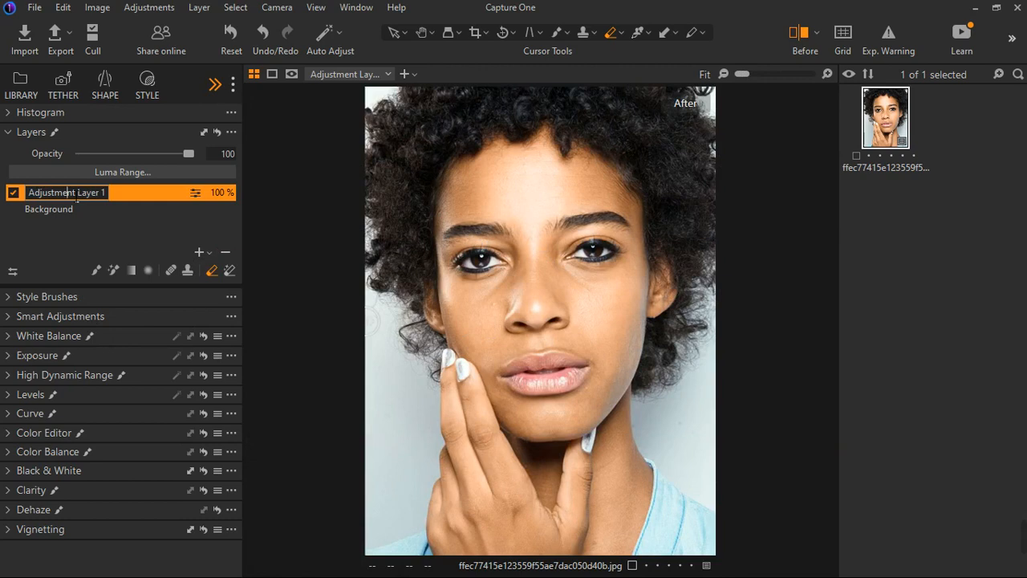
{"action": "key", "text": "ctrl+a"}
{"action": "type", "text": "s"}
{"action": "key", "text": "Return"}
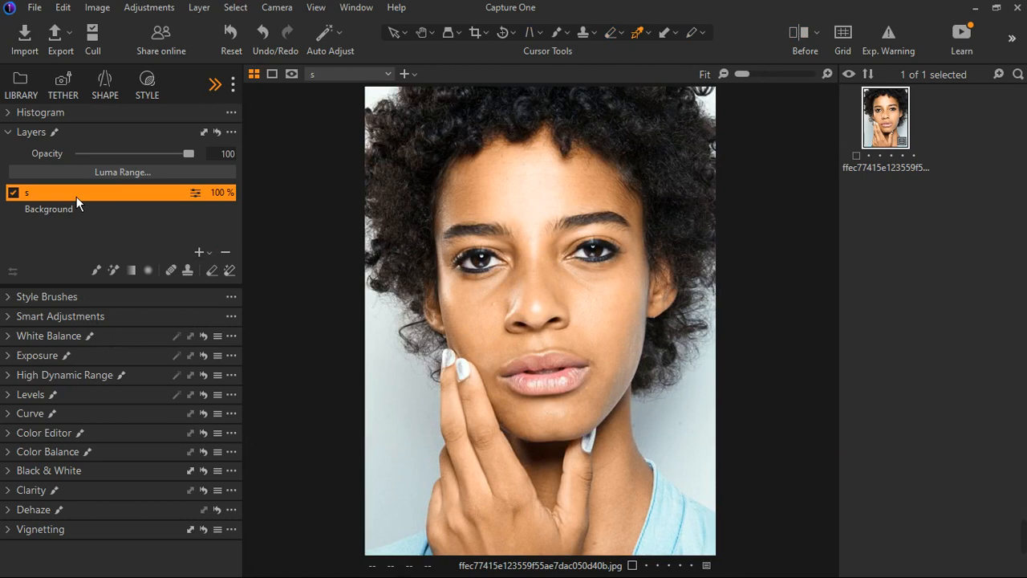
{"action": "double_click", "coordinate": [53, 201]}
{"action": "type", "text": "skin"}
{"action": "key", "text": "Return"}
- Add an empty adjustment layer above the skin layer and mask the hair with the Magic Brush
{"action": "left_click", "coordinate": [200, 251]}
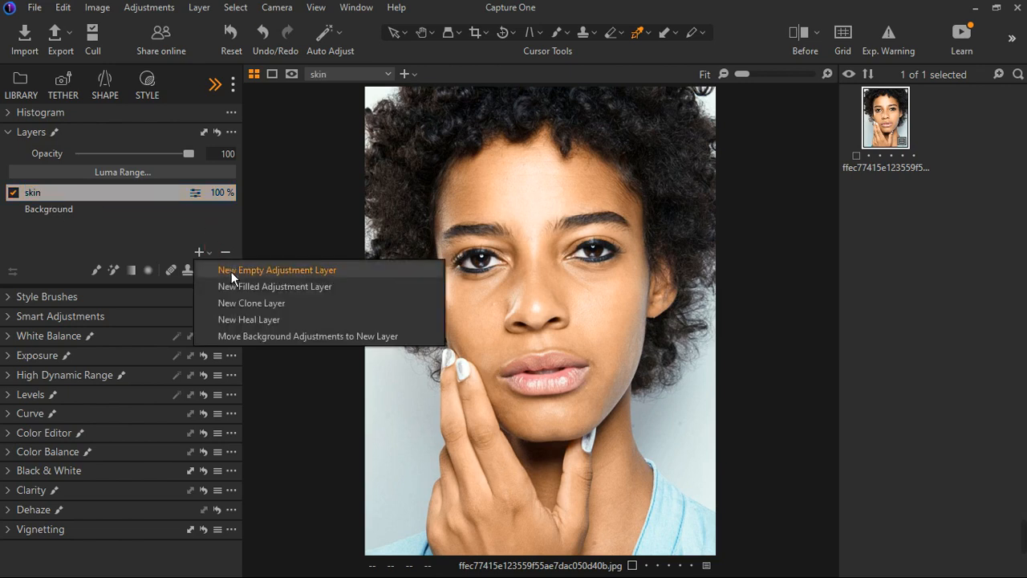
{"action": "left_click", "coordinate": [231, 271]}
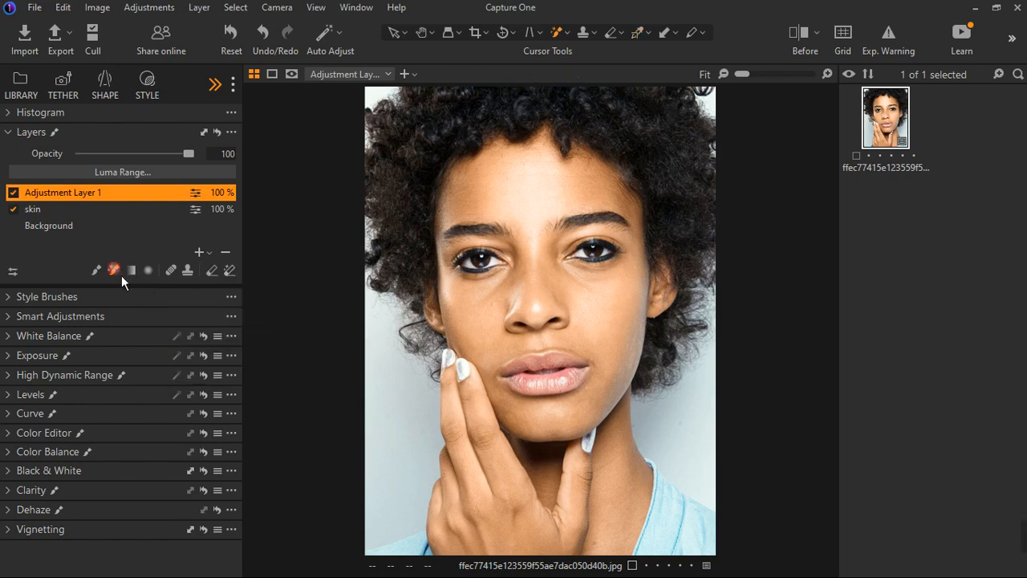
{"action": "left_click_drag", "start_coordinate": [432, 159], "coordinate": [417, 210]}
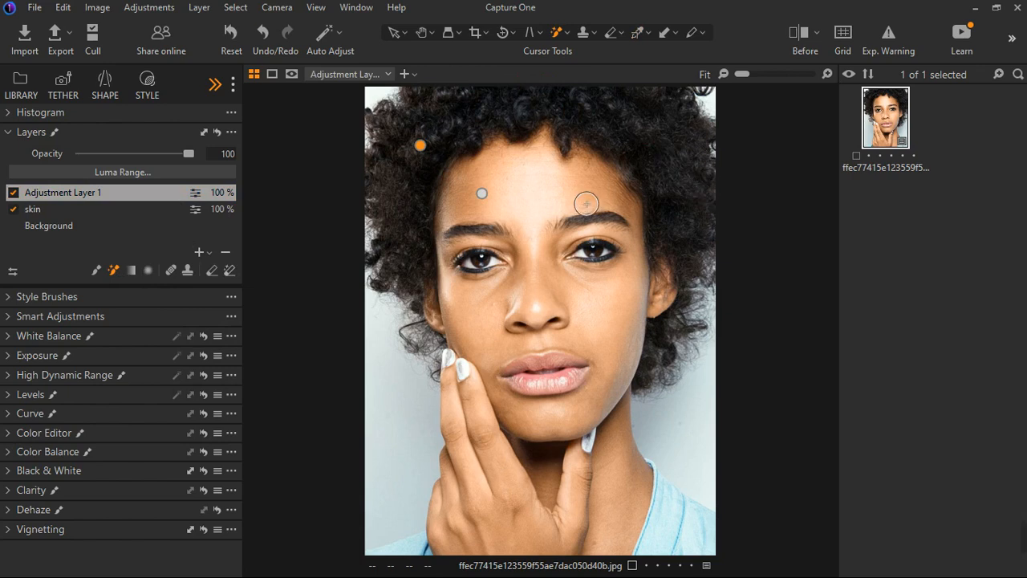
{"action": "mouse_move", "coordinate": [663, 183]}
{"action": "left_mouse_down"}
{"action": "mouse_move", "coordinate": [683, 153]}
{"action": "mouse_move", "coordinate": [595, 117]}
{"action": "mouse_move", "coordinate": [458, 115]}
{"action": "mouse_move", "coordinate": [430, 147]}
{"action": "mouse_move", "coordinate": [407, 204]}
{"action": "mouse_move", "coordinate": [410, 254]}
{"action": "left_mouse_up"}
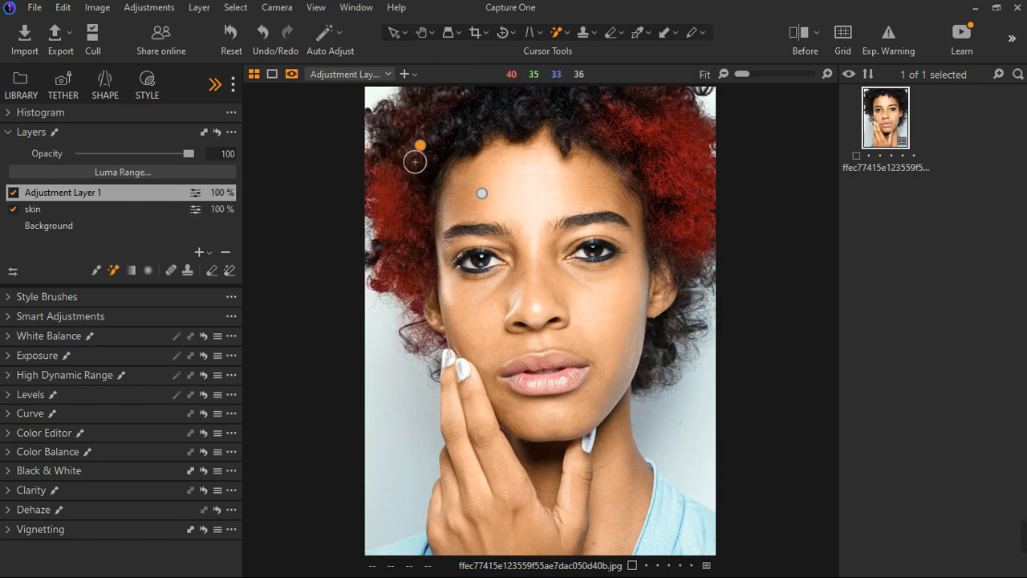
{"action": "mouse_move", "coordinate": [402, 146]}
{"action": "left_mouse_down"}
{"action": "mouse_move", "coordinate": [494, 122]}
{"action": "mouse_move", "coordinate": [649, 122]}
{"action": "left_mouse_up"}
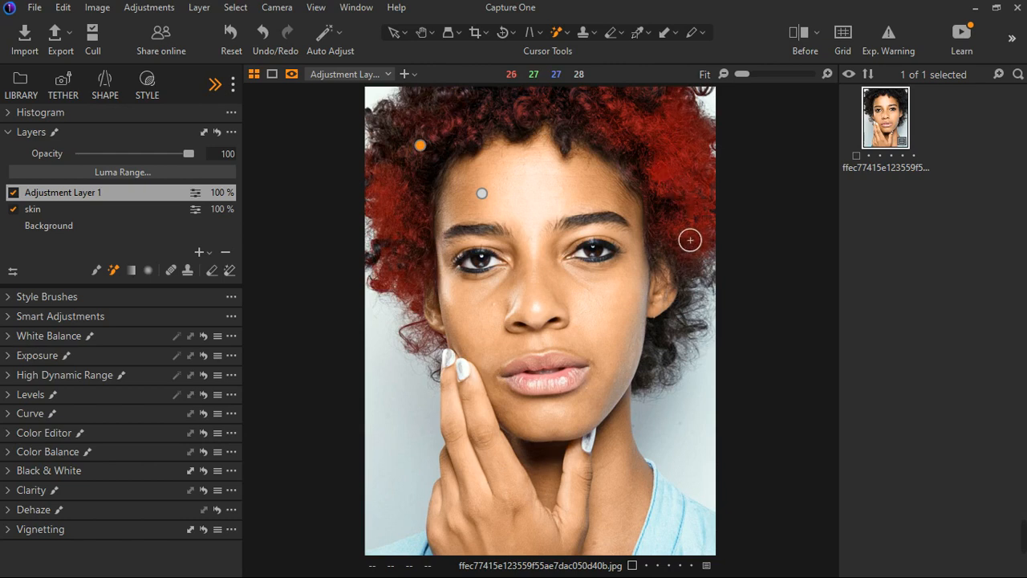
{"action": "left_click_drag", "start_coordinate": [675, 321], "coordinate": [670, 367]}
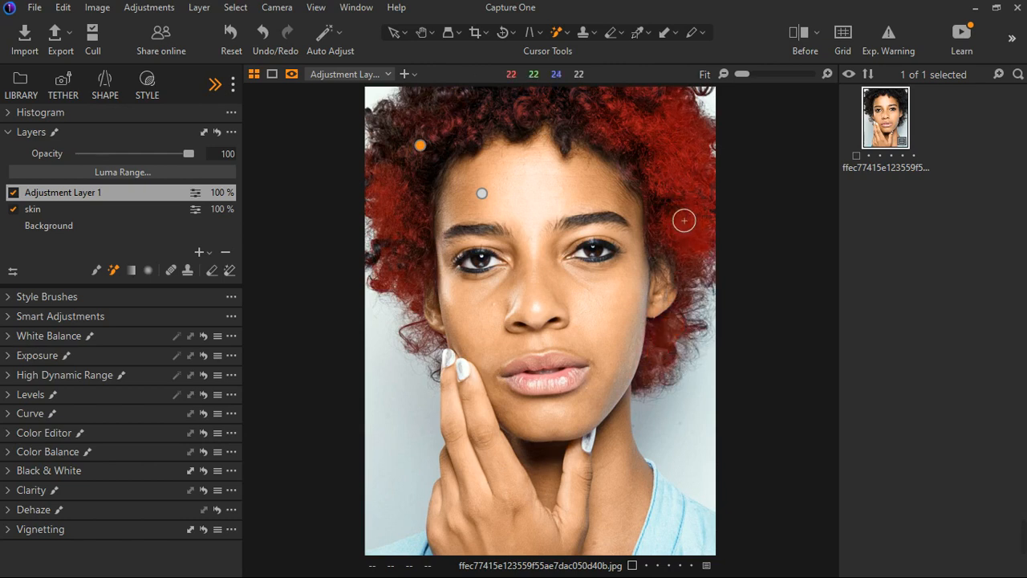
{"action": "mouse_move", "coordinate": [682, 217]}
{"action": "left_mouse_down"}
{"action": "mouse_move", "coordinate": [675, 176]}
{"action": "mouse_move", "coordinate": [638, 135]}
{"action": "mouse_move", "coordinate": [521, 117]}
{"action": "mouse_move", "coordinate": [458, 120]}
{"action": "mouse_move", "coordinate": [409, 145]}
{"action": "left_mouse_up"}
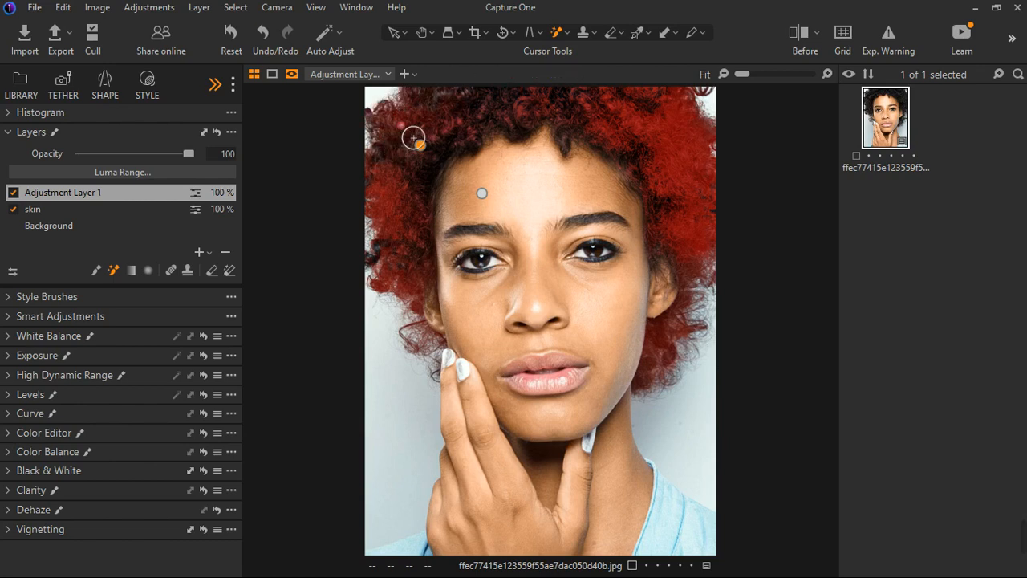
{"action": "mouse_move", "coordinate": [483, 103]}
{"action": "left_mouse_down"}
{"action": "mouse_move", "coordinate": [527, 129]}
{"action": "mouse_move", "coordinate": [471, 102]}
{"action": "mouse_move", "coordinate": [450, 112]}
{"action": "mouse_move", "coordinate": [489, 108]}
{"action": "mouse_move", "coordinate": [518, 128]}
{"action": "mouse_move", "coordinate": [449, 165]}
{"action": "mouse_move", "coordinate": [419, 210]}
{"action": "left_mouse_up"}
- Raise the Magic Brush tolerance to 100 and brush over the hair to fill out its mask
{"action": "right_click", "coordinate": [470, 106]}
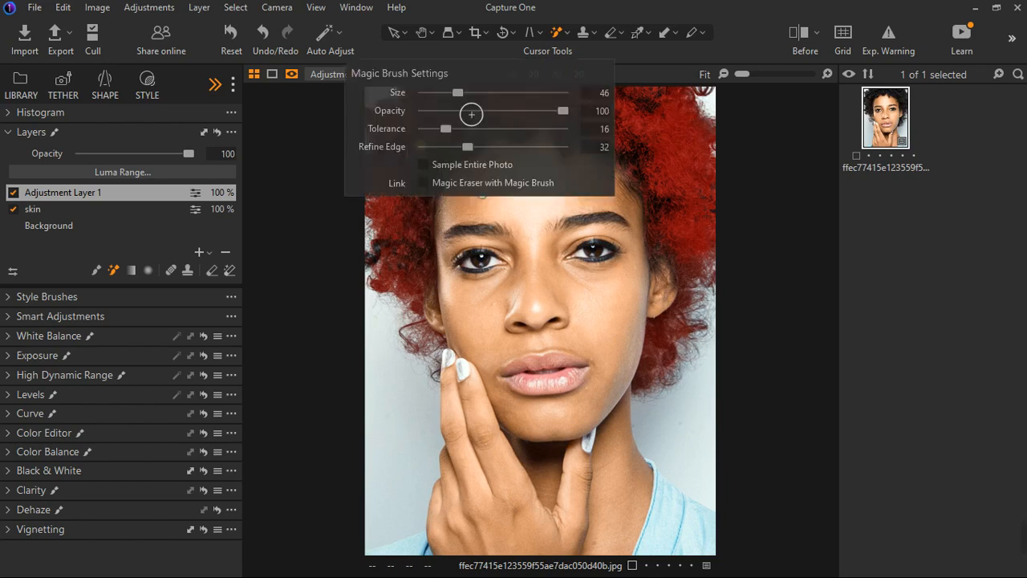
{"action": "left_click_drag", "start_coordinate": [446, 128], "coordinate": [566, 118]}
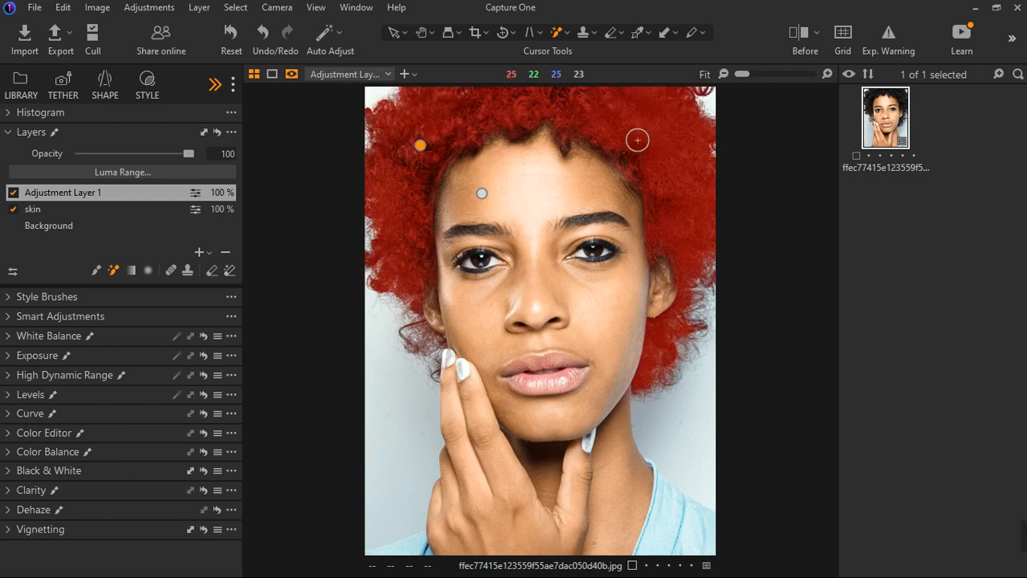
{"action": "right_click", "coordinate": [642, 140]}
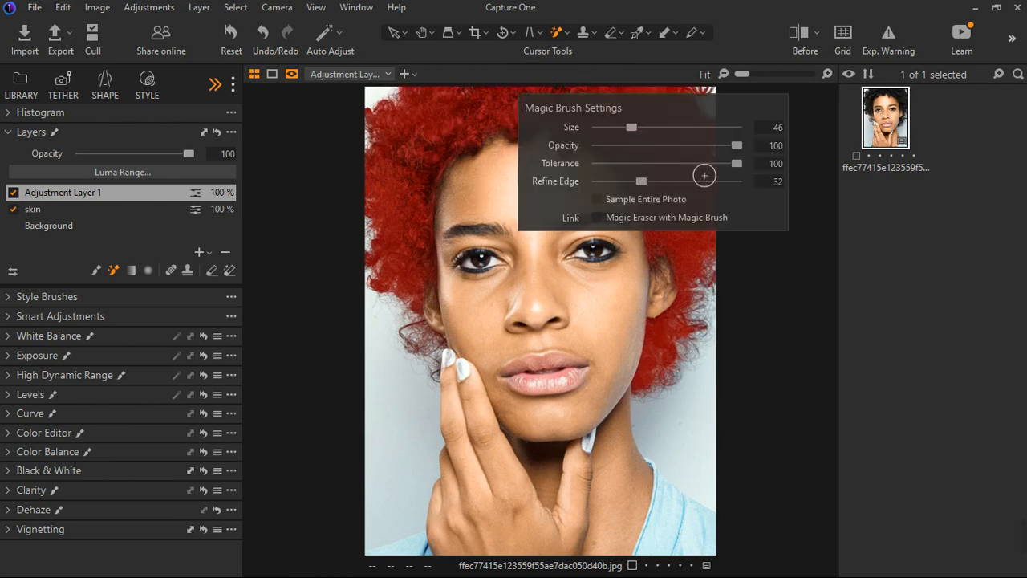
{"action": "left_click", "coordinate": [703, 176]}
{"action": "left_click_drag", "start_coordinate": [704, 176], "coordinate": [620, 165]}
- Rename the new adjustment layer as "hair" and hide its mask overlay
{"action": "double_click", "coordinate": [70, 198]}
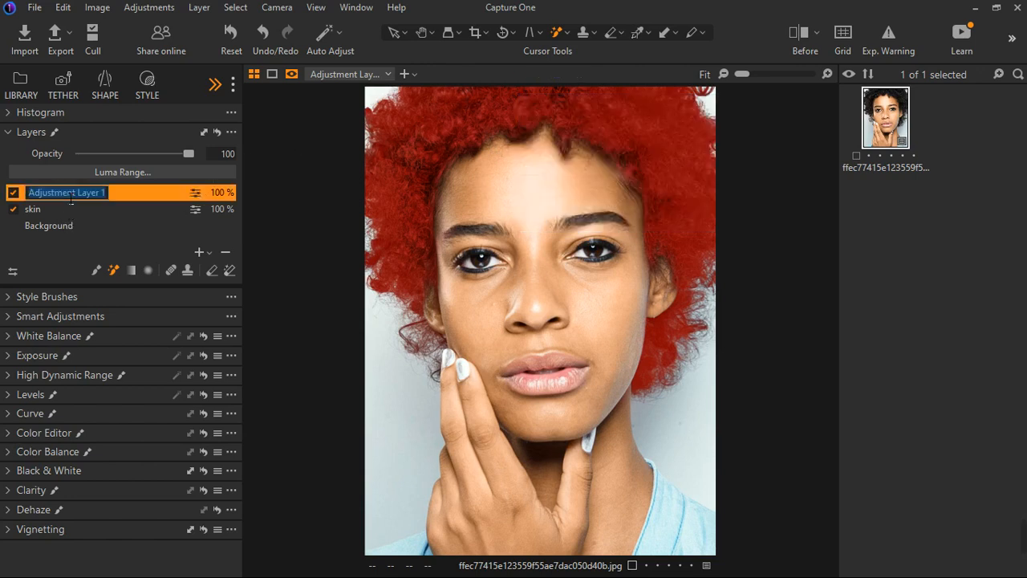
{"action": "type", "text": "hair"}
{"action": "key", "text": "Return"}
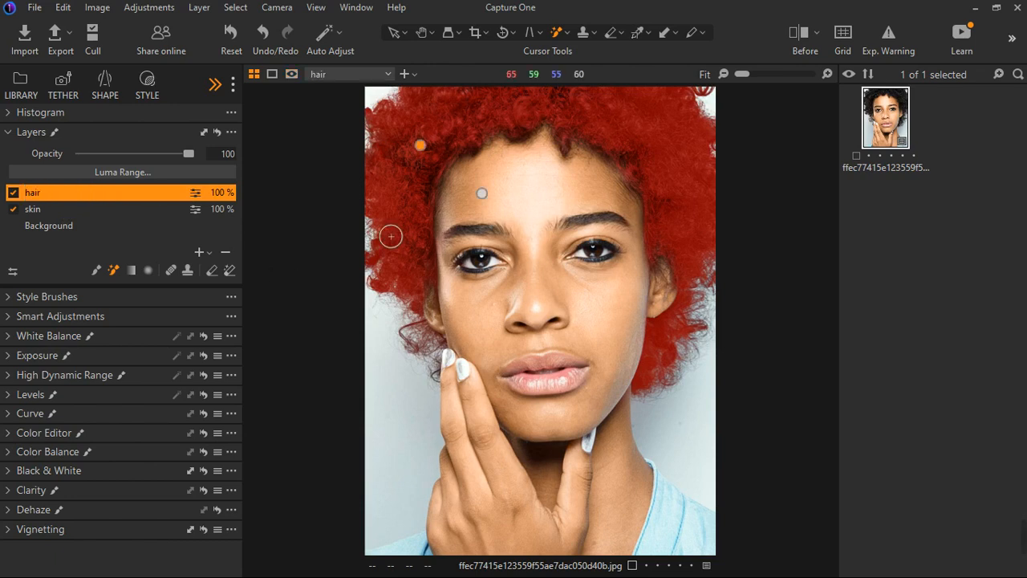
{"action": "key", "text": "m"}
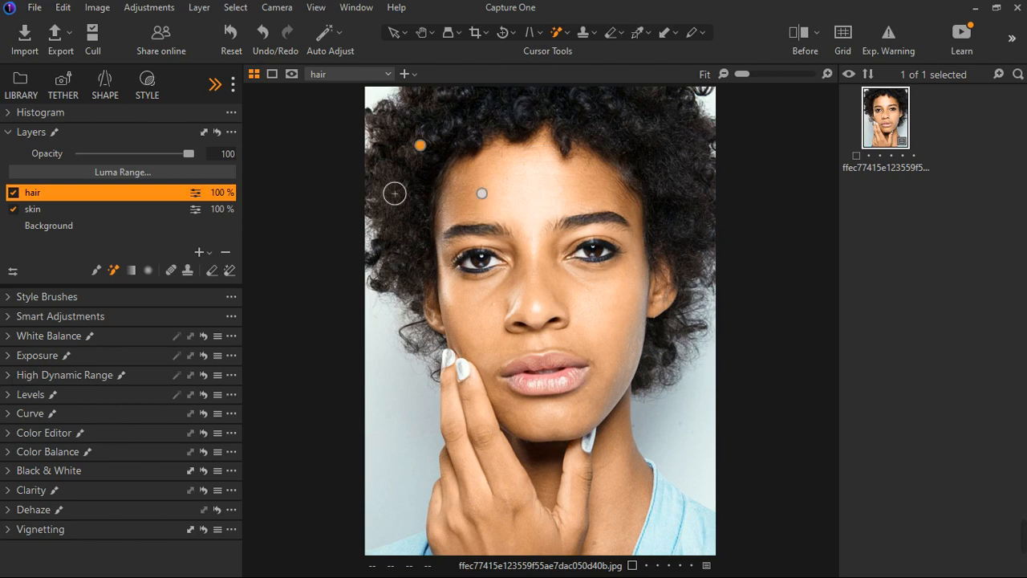
- Lower the hair layer's saturation in the Exposure adjustments
{"action": "left_click", "coordinate": [19, 356]}
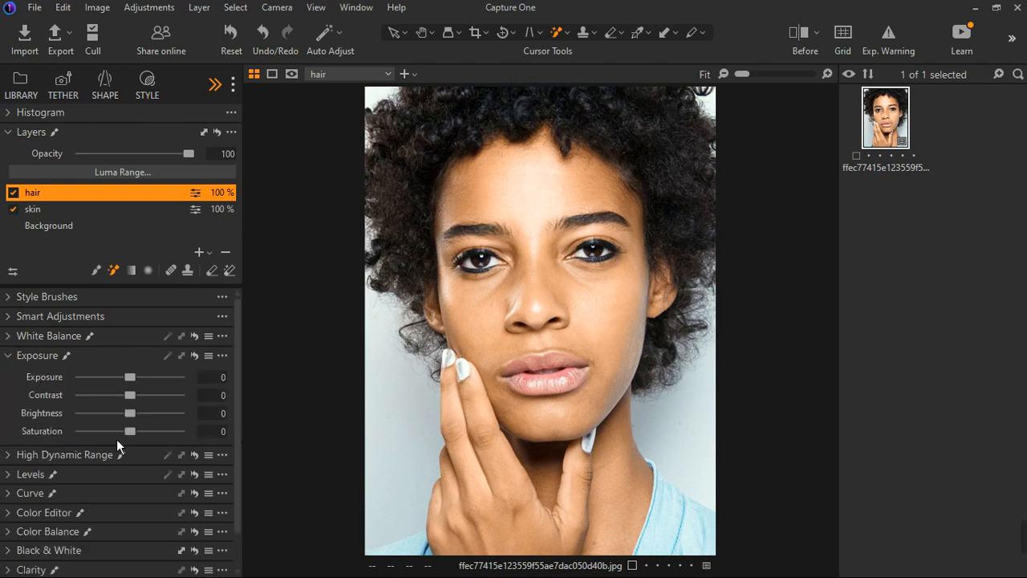
{"action": "left_click_drag", "start_coordinate": [133, 438], "coordinate": [72, 443]}
{"action": "left_click", "coordinate": [16, 361]}
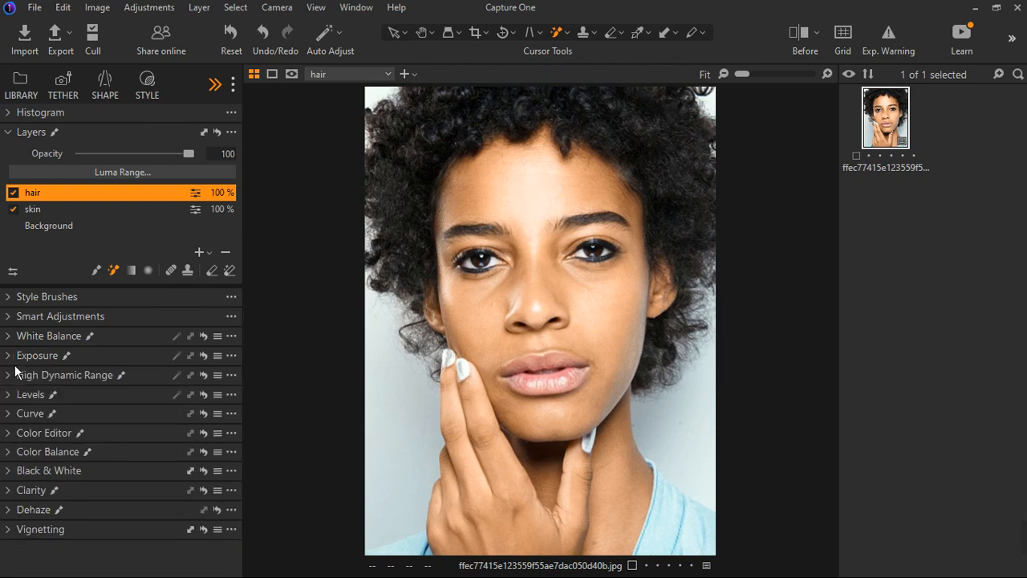
- Set the hair layer's High Dynamic Range values to Shadow -14, White 18 and Black -29
{"action": "left_click", "coordinate": [14, 375]}
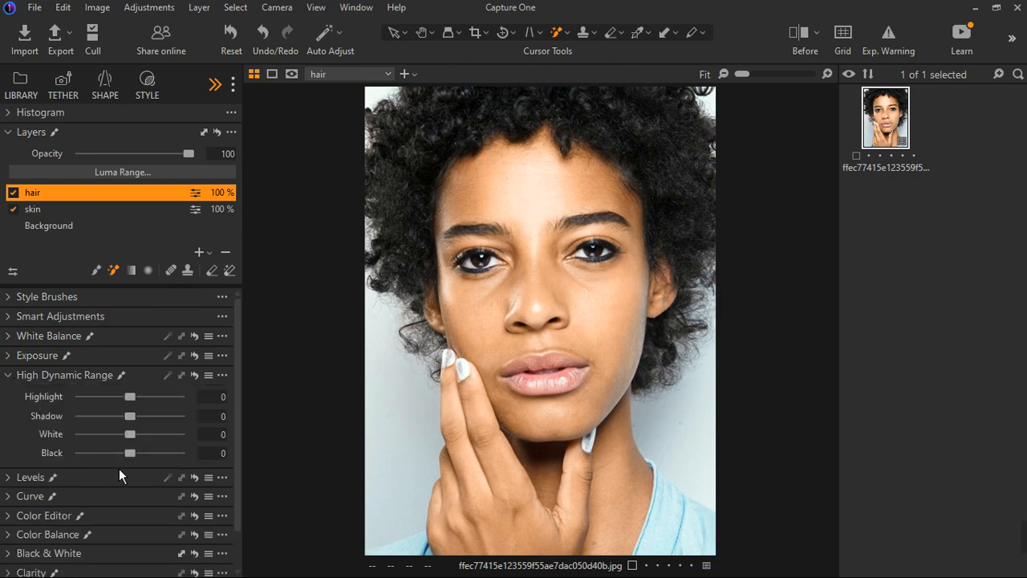
{"action": "left_click_drag", "start_coordinate": [141, 462], "coordinate": [128, 463]}
{"action": "mouse_move", "coordinate": [143, 425]}
{"action": "left_mouse_down"}
{"action": "mouse_move", "coordinate": [153, 425]}
{"action": "mouse_move", "coordinate": [130, 430]}
{"action": "mouse_move", "coordinate": [148, 442]}
{"action": "left_mouse_up"}
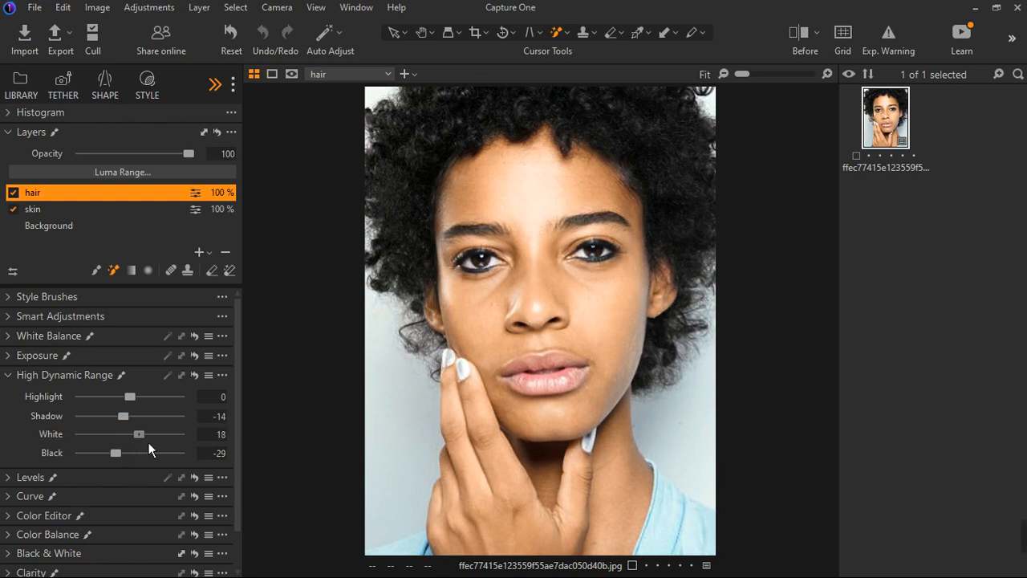
- Set the hair layer's High Dynamic Range Highlight to 30
{"action": "left_click_drag", "start_coordinate": [131, 397], "coordinate": [146, 397]}
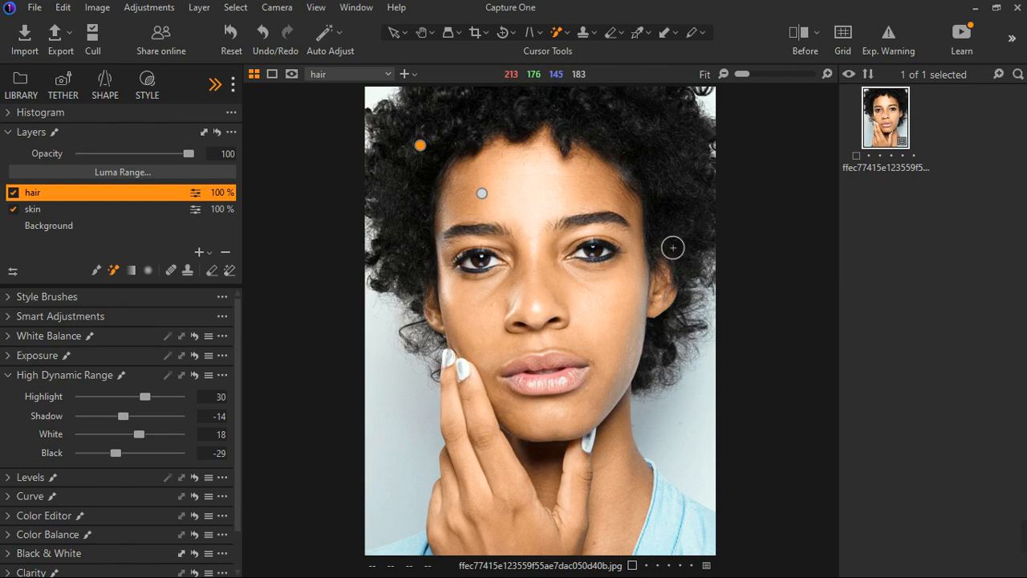
- Create a new empty adjustment layer and rename it as "background"
{"action": "left_click", "coordinate": [200, 252]}
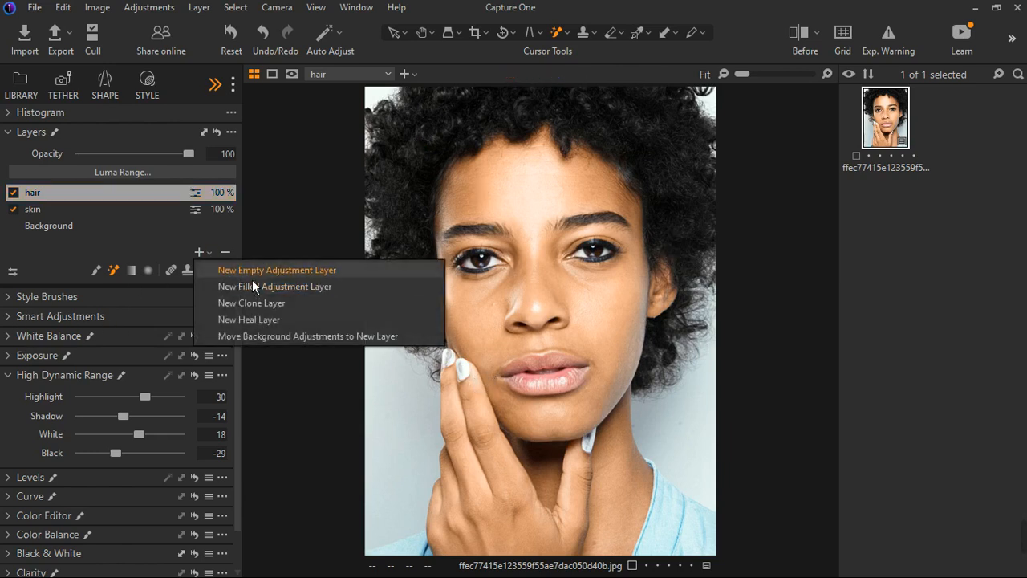
{"action": "left_click", "coordinate": [253, 275]}
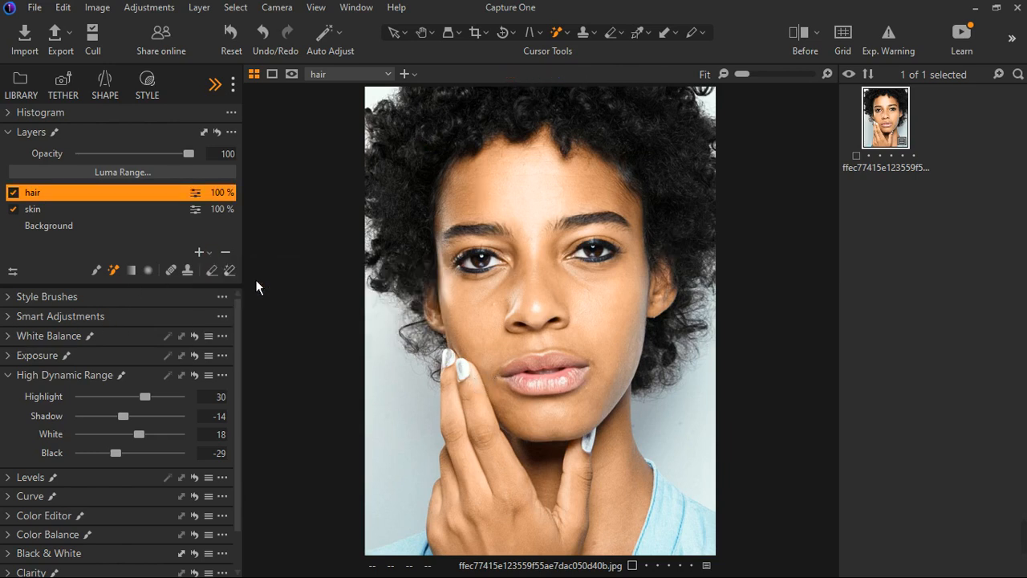
{"action": "left_click", "coordinate": [15, 139]}
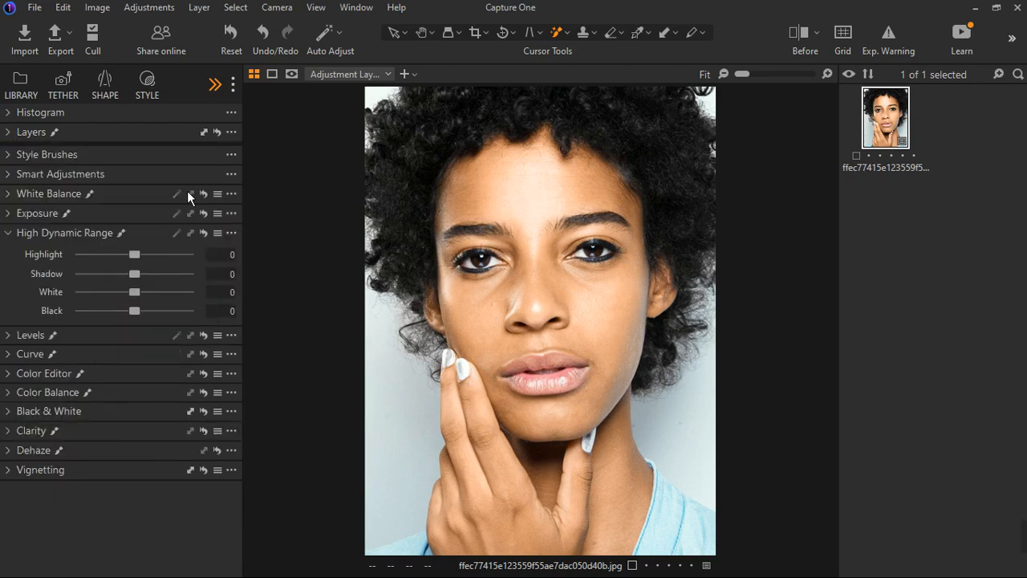
{"action": "left_click", "coordinate": [18, 143]}
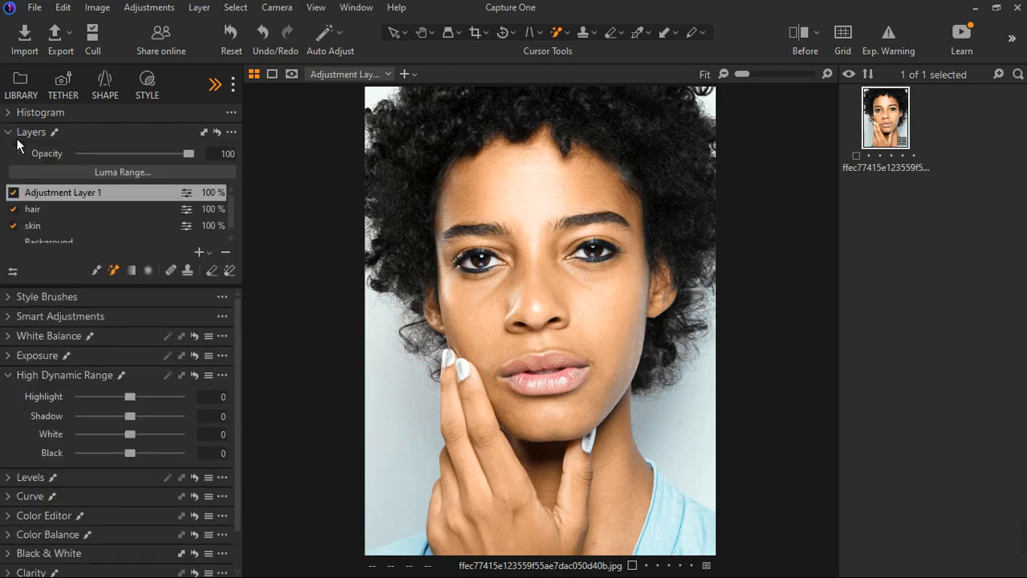
{"action": "double_click", "coordinate": [75, 200]}
{"action": "type", "text": "background"}
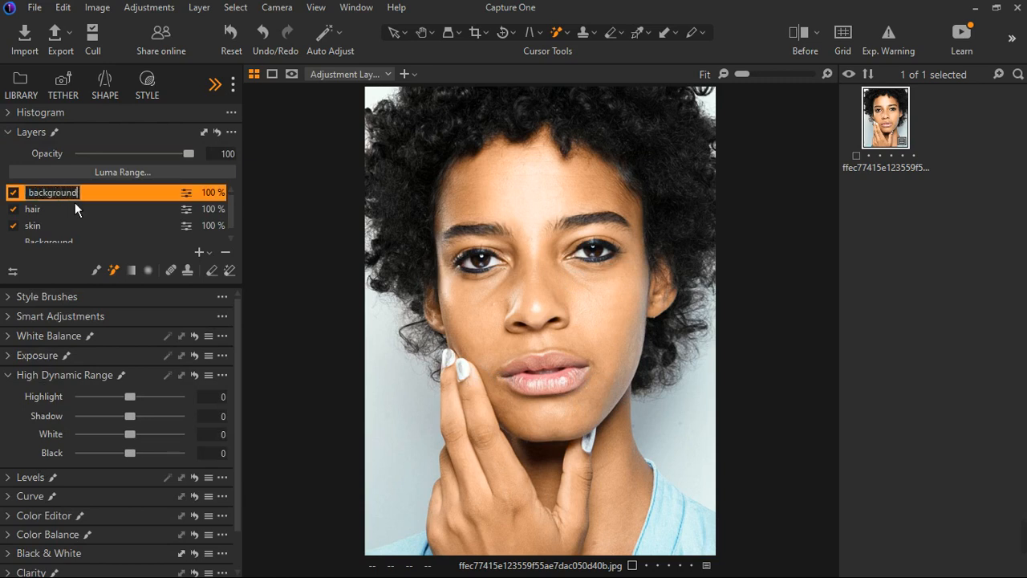
{"action": "key", "text": "Return"}
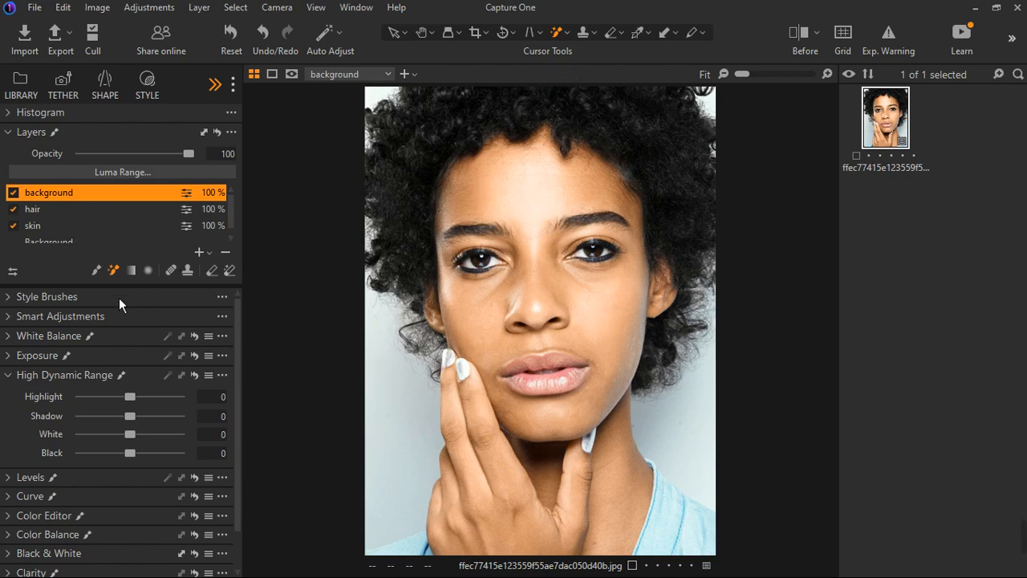
- Mask the backdrop around the head on the background layer using the Magic Brush, with the mask overlay shown
{"action": "left_click", "coordinate": [409, 397]}
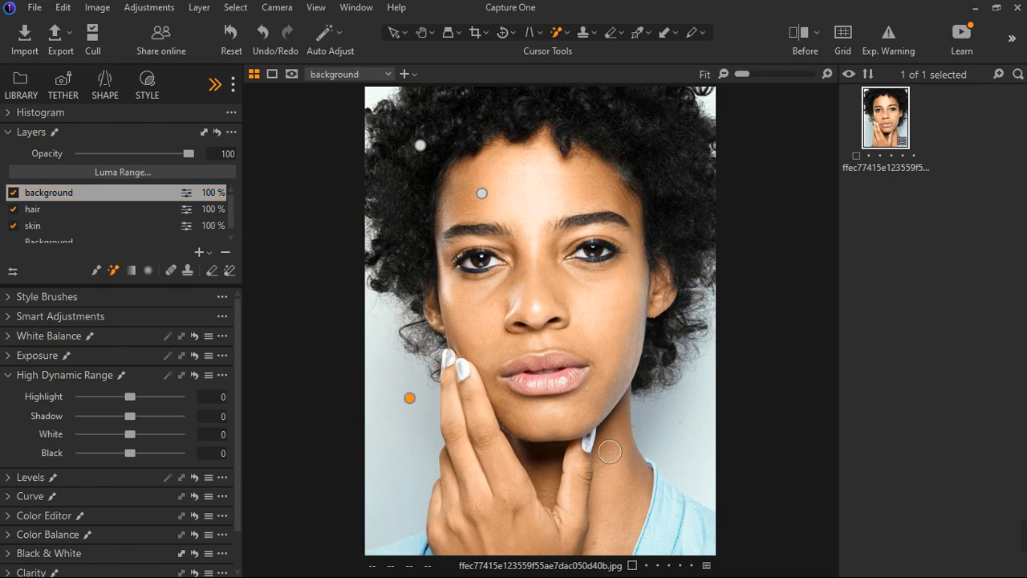
{"action": "key", "text": "m"}
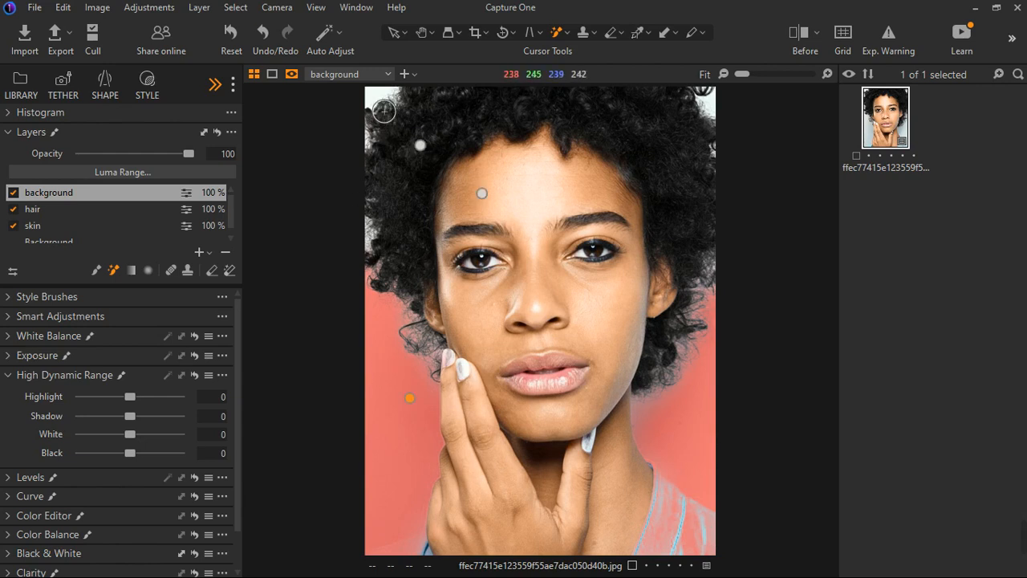
{"action": "left_click", "coordinate": [385, 110]}
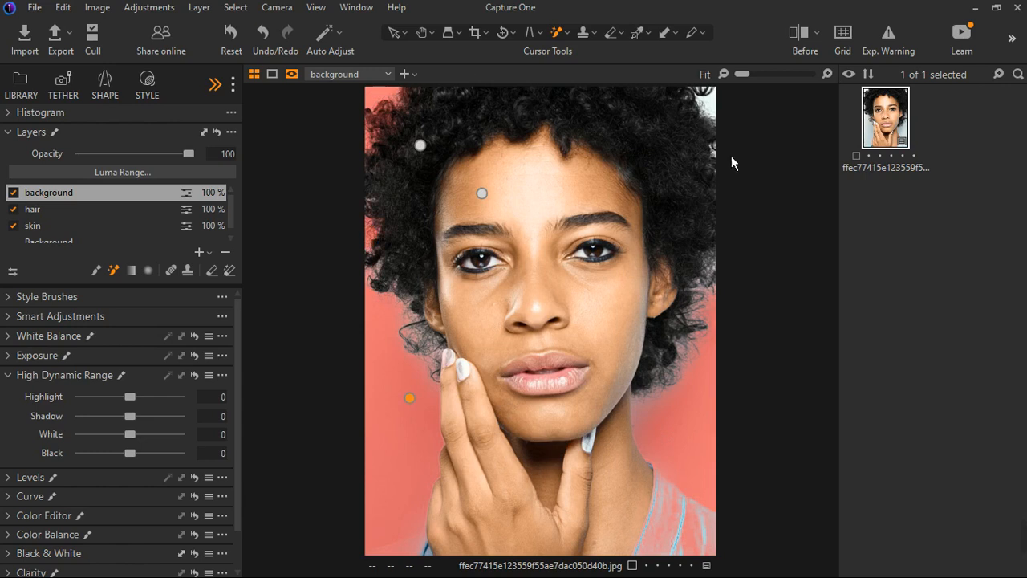
{"action": "left_click", "coordinate": [715, 113]}
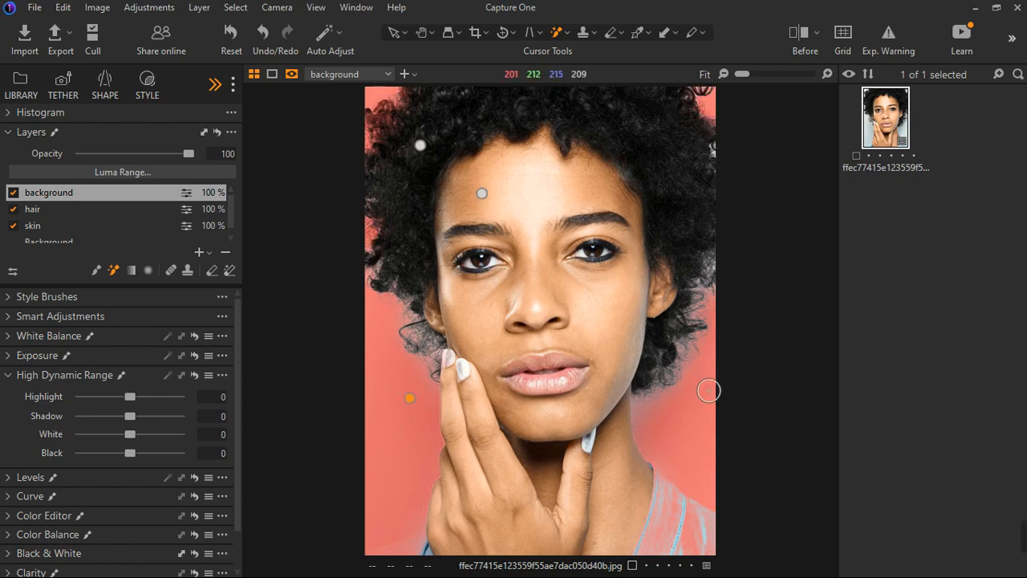
{"action": "left_click", "coordinate": [686, 405]}
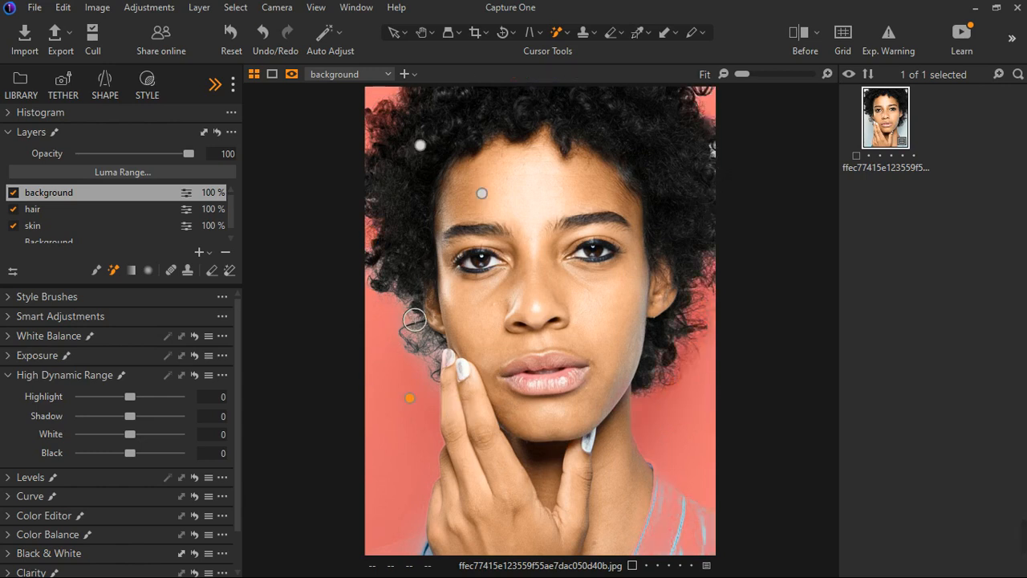
{"action": "left_click", "coordinate": [392, 339]}
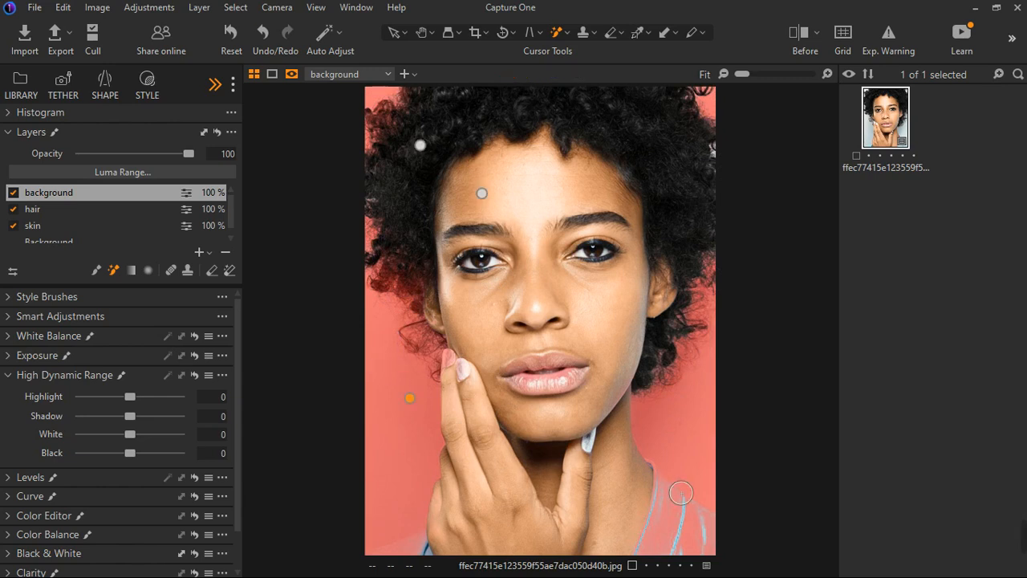
- Try to remove the blue shirt from the background mask with the Magic Eraser
{"action": "left_click", "coordinate": [230, 271]}
{"action": "left_click", "coordinate": [666, 541]}
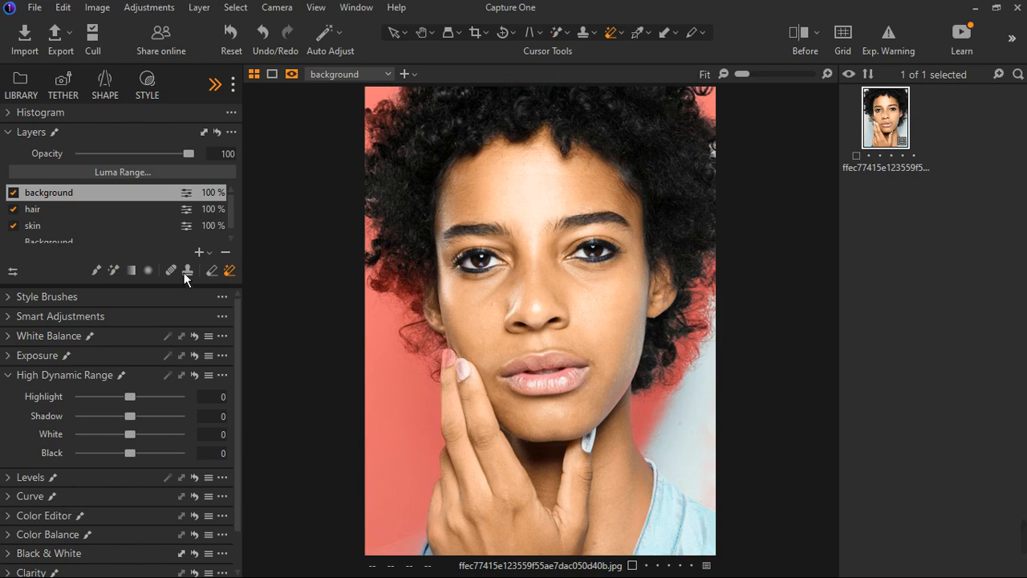
{"action": "left_click", "coordinate": [113, 270]}
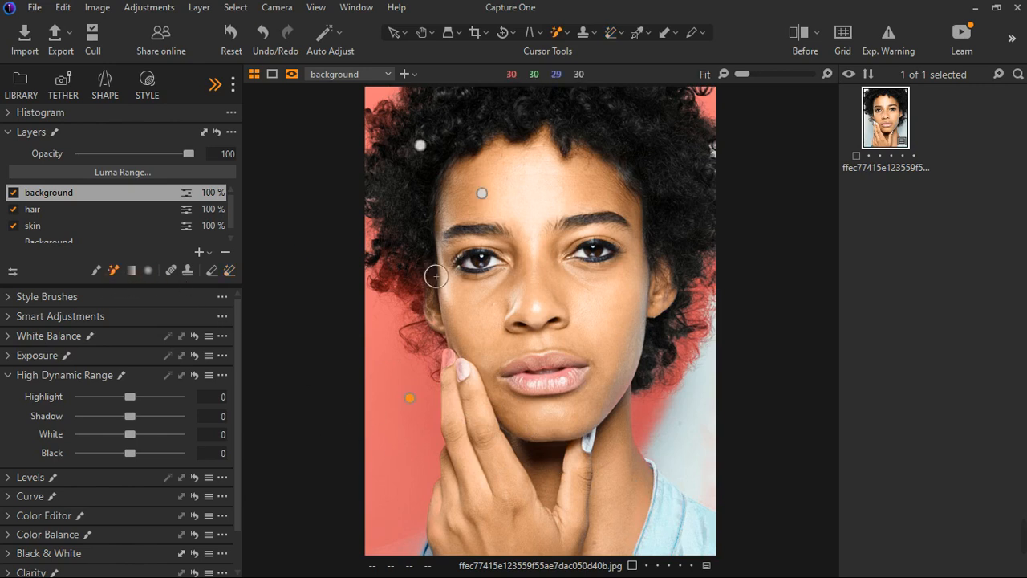
- Erase the shirt and fingernails from the background mask with the regular eraser, and hide the mask overlay
{"action": "right_click", "coordinate": [434, 270]}
{"action": "left_click_drag", "start_coordinate": [413, 300], "coordinate": [403, 320]}
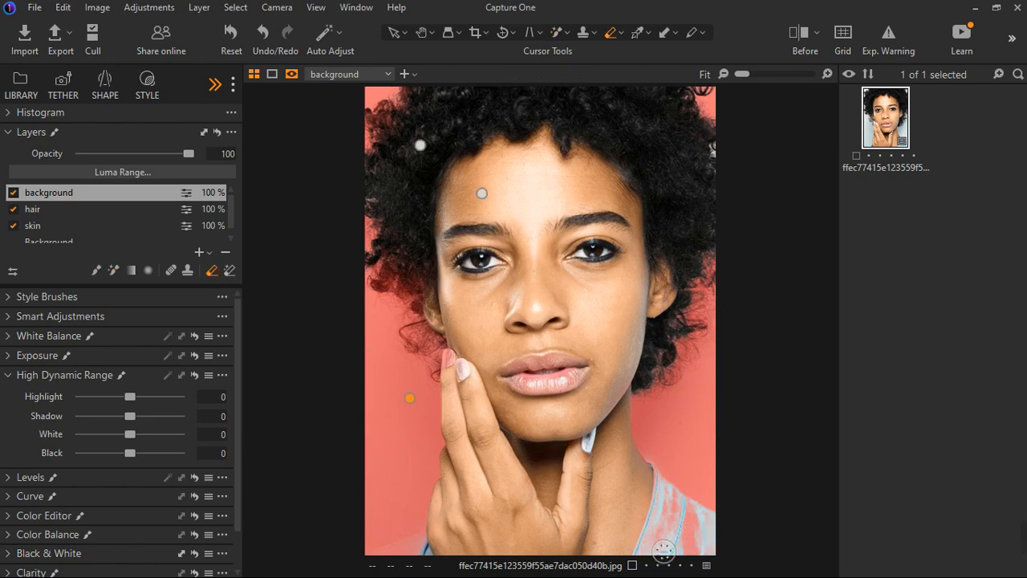
{"action": "mouse_move", "coordinate": [688, 523]}
{"action": "left_mouse_down"}
{"action": "mouse_move", "coordinate": [702, 521]}
{"action": "mouse_move", "coordinate": [696, 551]}
{"action": "mouse_move", "coordinate": [666, 541]}
{"action": "mouse_move", "coordinate": [643, 565]}
{"action": "mouse_move", "coordinate": [660, 526]}
{"action": "left_mouse_up"}
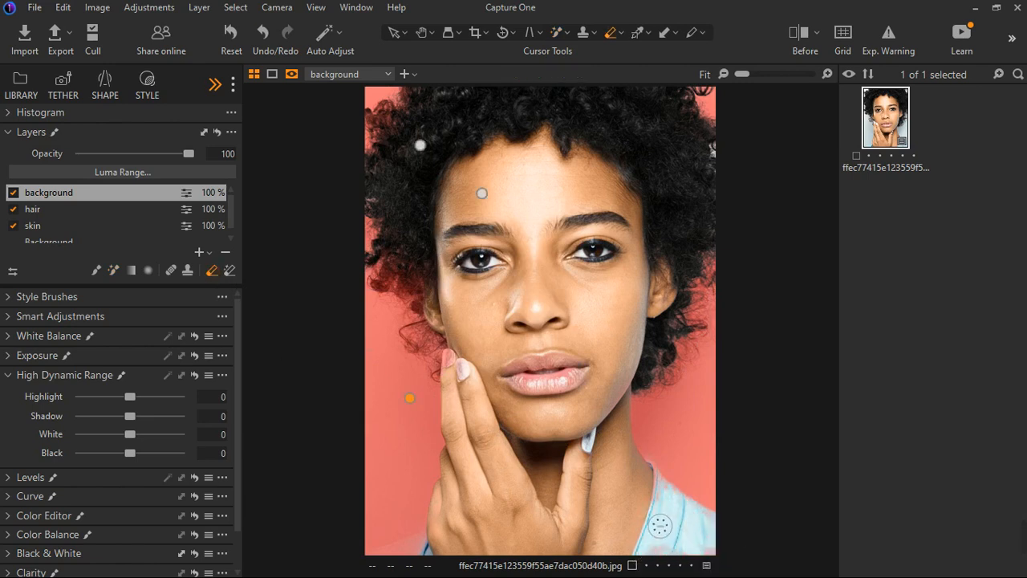
{"action": "left_click_drag", "start_coordinate": [467, 374], "coordinate": [450, 358]}
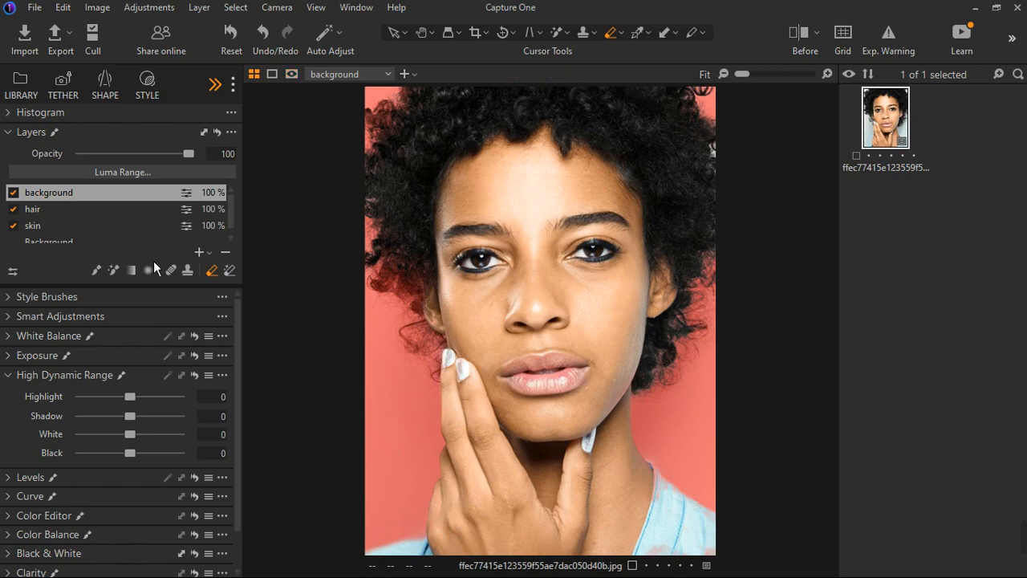
{"action": "key", "text": "m"}
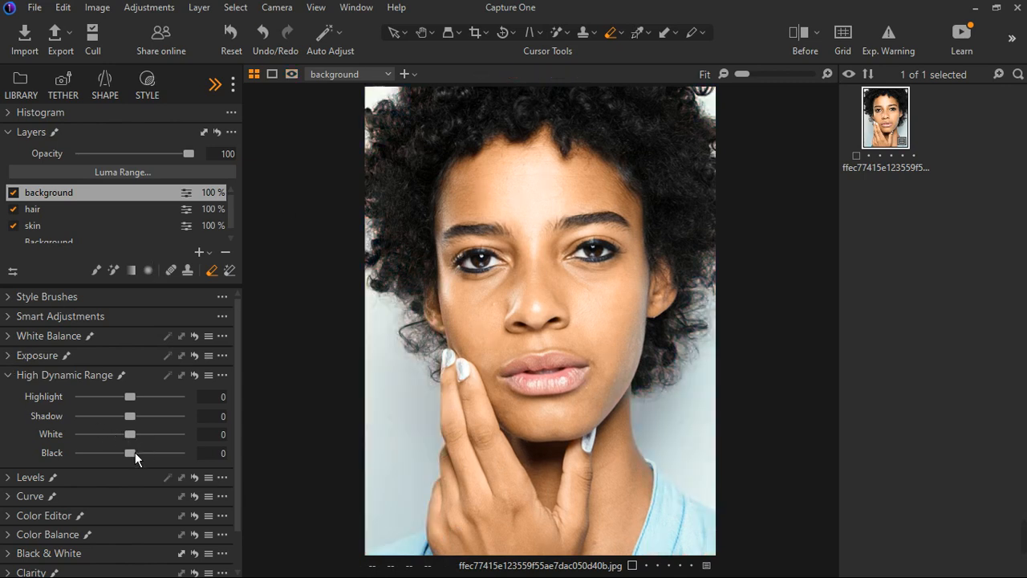
- Set the background layer's Exposure to -0.42, Brightness to -19 and Saturation to 56
{"action": "left_click", "coordinate": [14, 361]}
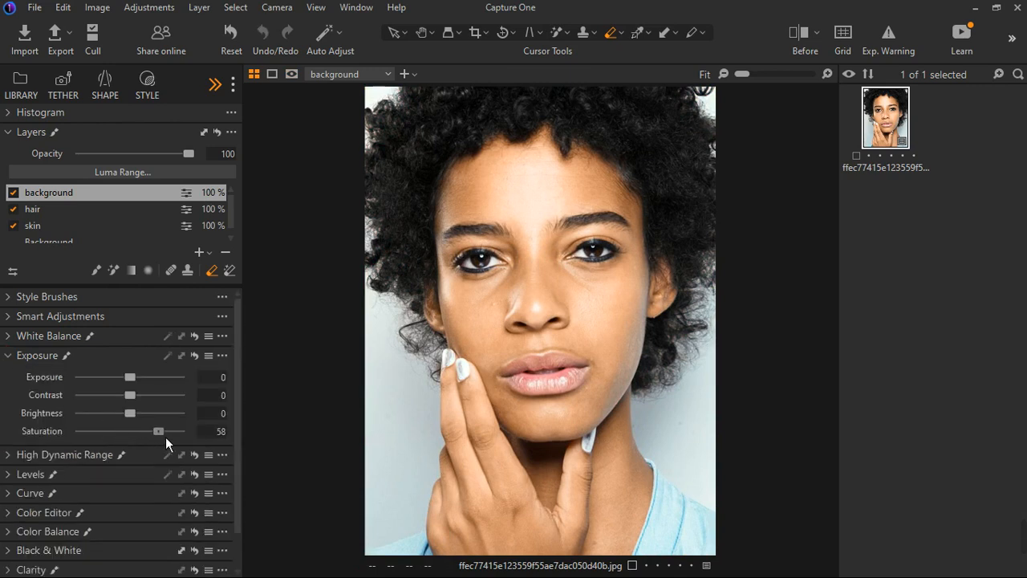
{"action": "left_click_drag", "start_coordinate": [166, 436], "coordinate": [208, 436]}
{"action": "left_click", "coordinate": [104, 436]}
{"action": "left_click_drag", "start_coordinate": [135, 420], "coordinate": [104, 420]}
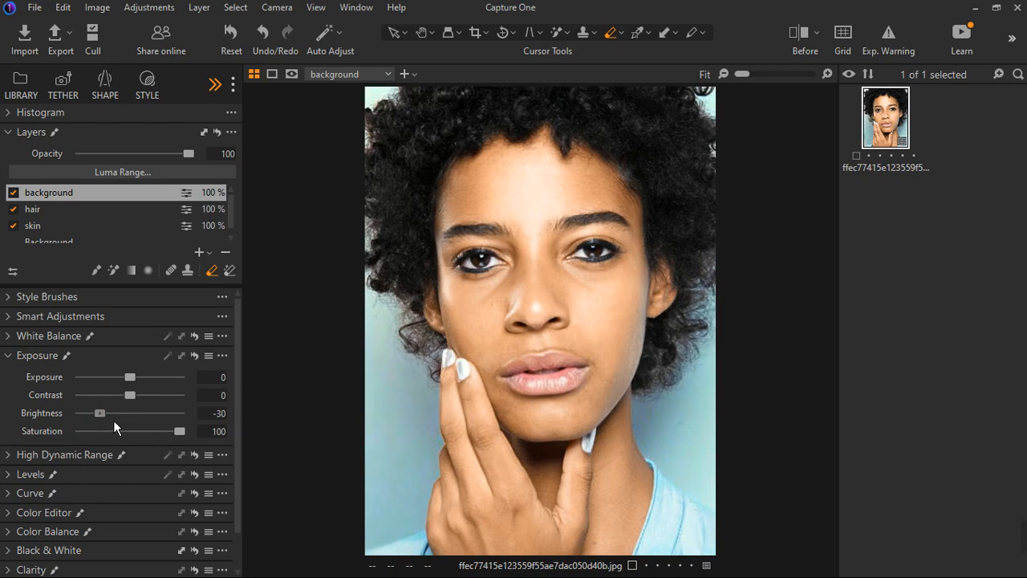
{"action": "left_click_drag", "start_coordinate": [113, 420], "coordinate": [121, 418]}
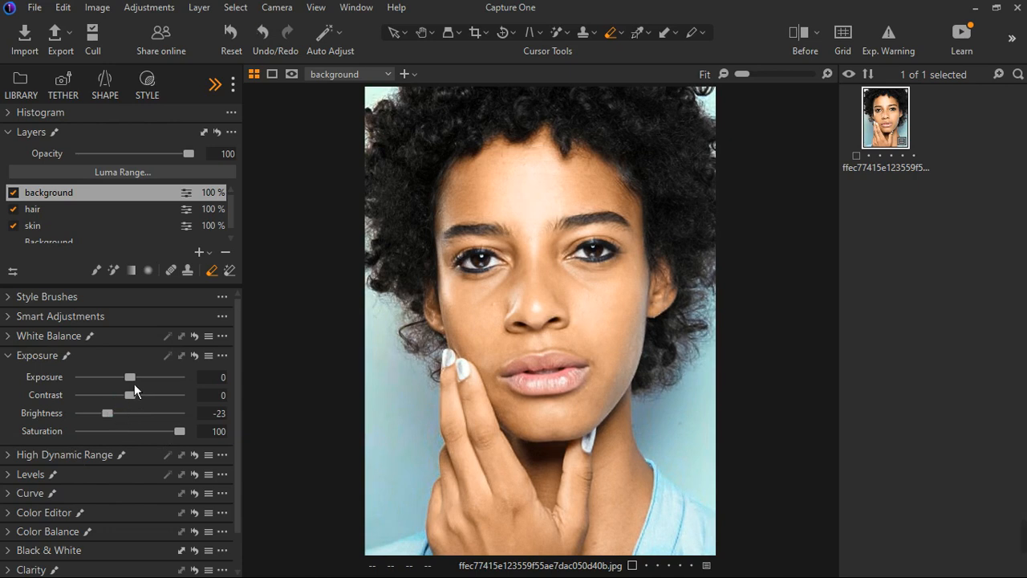
{"action": "left_click_drag", "start_coordinate": [134, 384], "coordinate": [129, 383]}
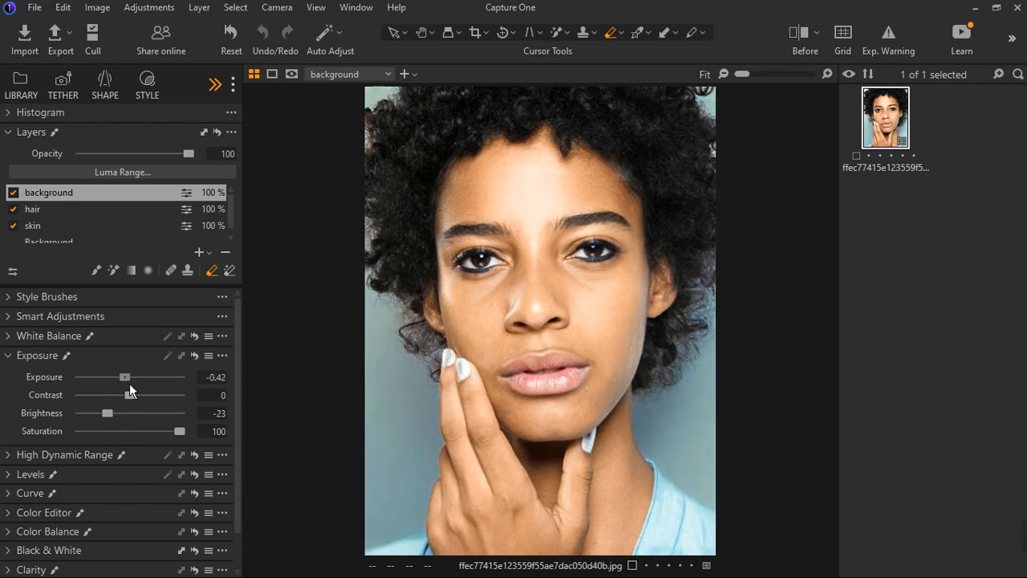
{"action": "left_click_drag", "start_coordinate": [113, 418], "coordinate": [114, 418]}
{"action": "left_click_drag", "start_coordinate": [189, 437], "coordinate": [168, 445]}
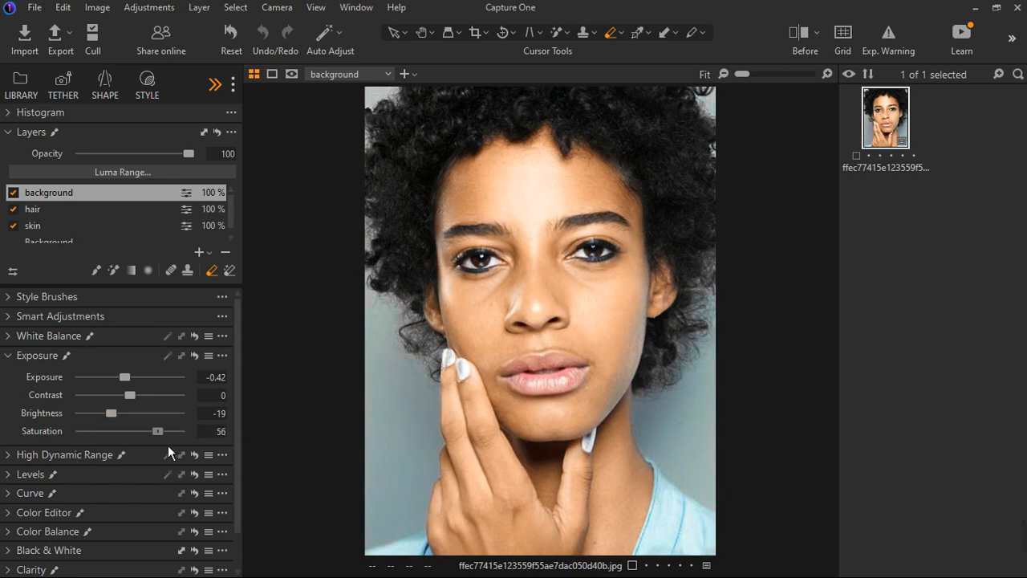
- Set the background layer's High Dynamic Range values to Highlight 5, White -14 and Black -18
{"action": "left_click", "coordinate": [20, 456]}
{"action": "left_click_drag", "start_coordinate": [136, 484], "coordinate": [112, 491]}
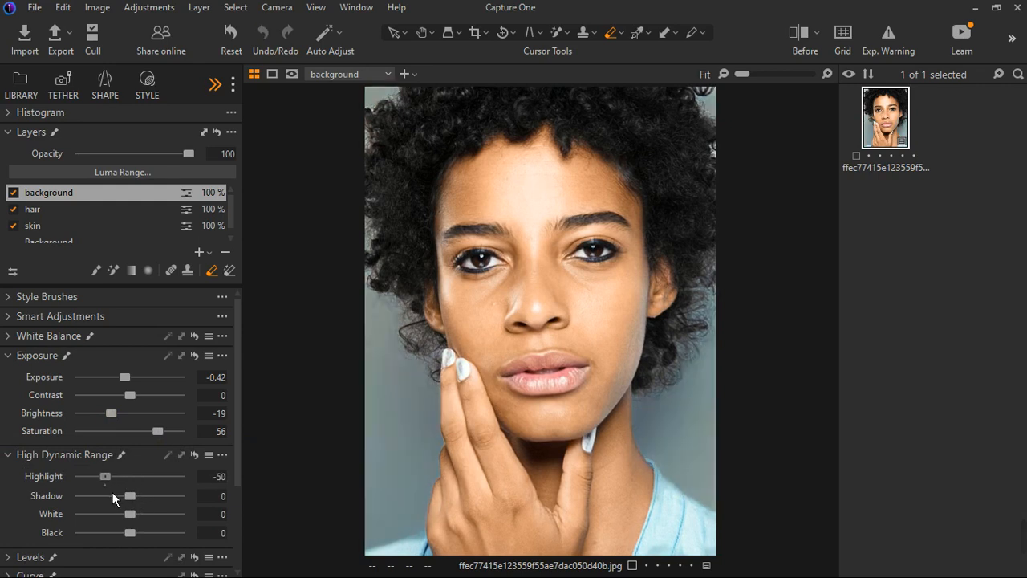
{"action": "left_click_drag", "start_coordinate": [138, 536], "coordinate": [122, 552]}
{"action": "left_click_drag", "start_coordinate": [105, 476], "coordinate": [134, 475]}
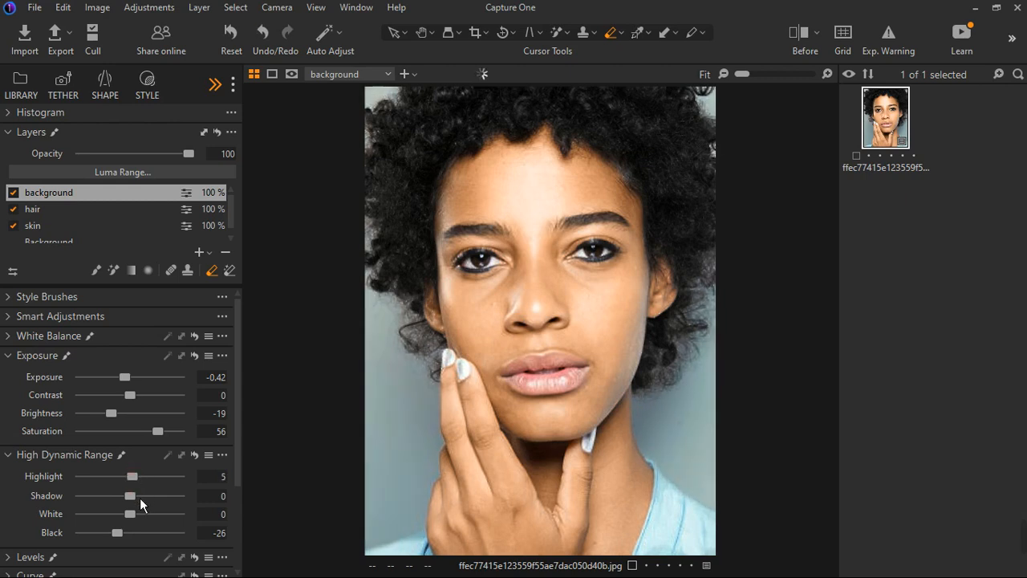
{"action": "left_click_drag", "start_coordinate": [138, 518], "coordinate": [128, 523]}
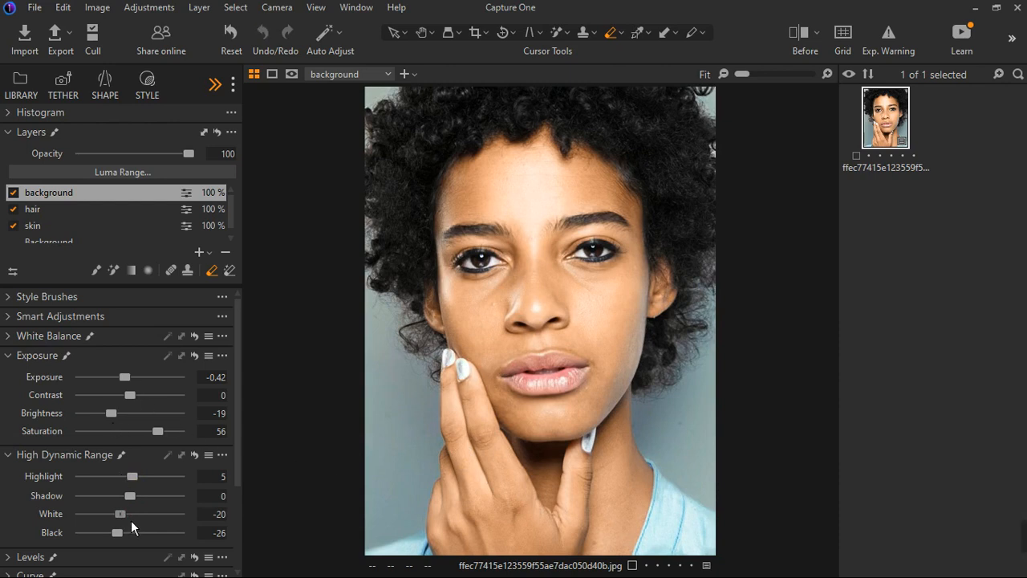
{"action": "left_click_drag", "start_coordinate": [130, 520], "coordinate": [127, 535]}
- Set the background layer's Brightness to -11 and compare the photo with that layer off and on
{"action": "left_click_drag", "start_coordinate": [123, 419], "coordinate": [130, 417]}
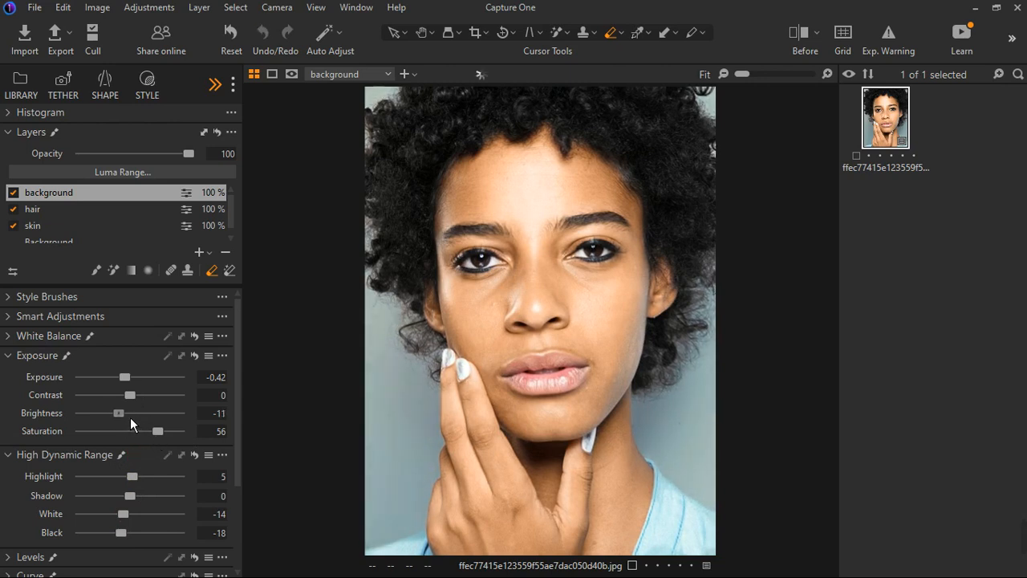
{"action": "left_click", "coordinate": [13, 194]}
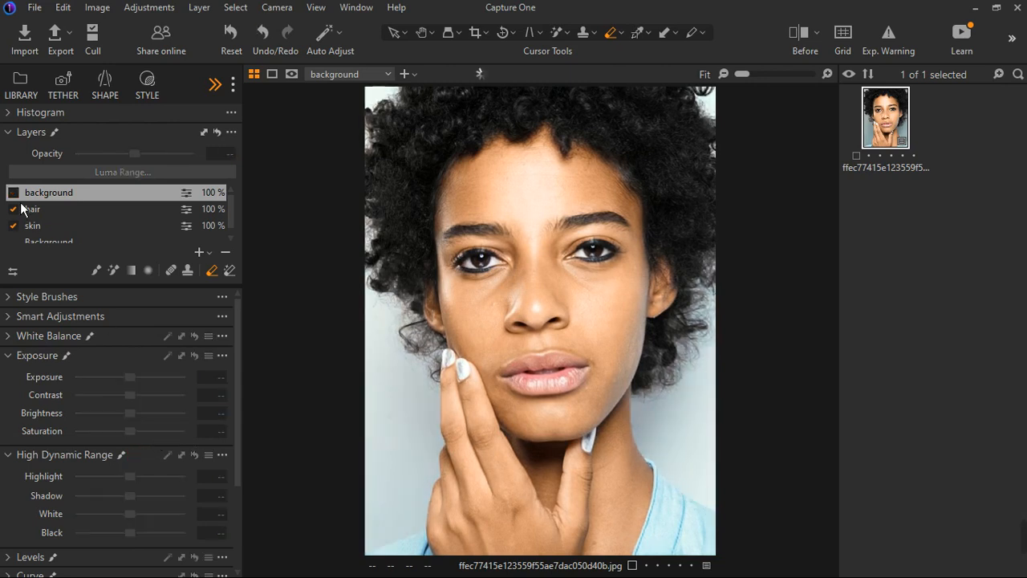
{"action": "left_click", "coordinate": [13, 193]}
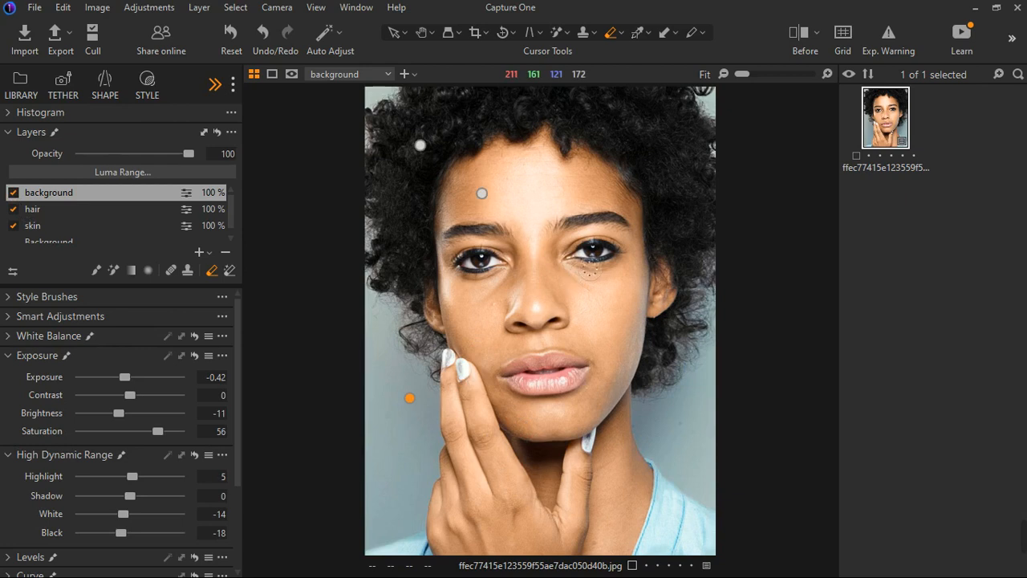
- Create another empty adjustment layer and mask the lips on it with the Magic Brush
{"action": "left_click", "coordinate": [205, 252]}
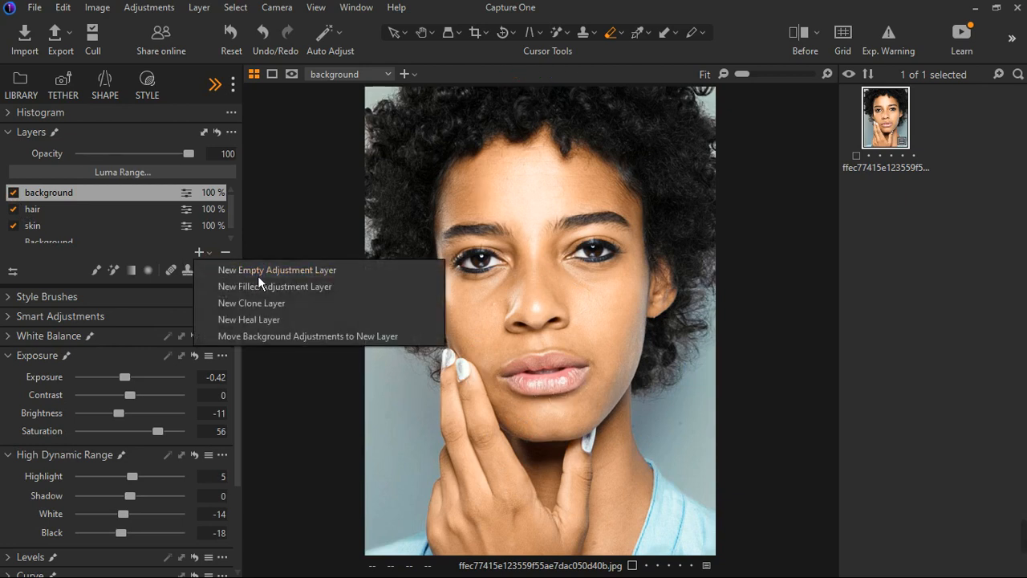
{"action": "left_click", "coordinate": [258, 275]}
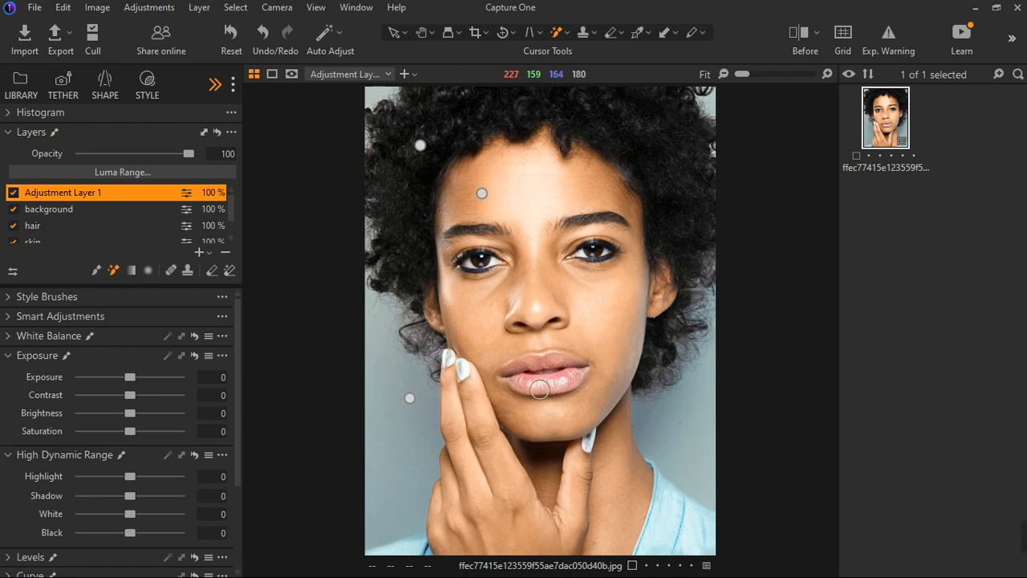
{"action": "left_click_drag", "start_coordinate": [539, 390], "coordinate": [584, 387]}
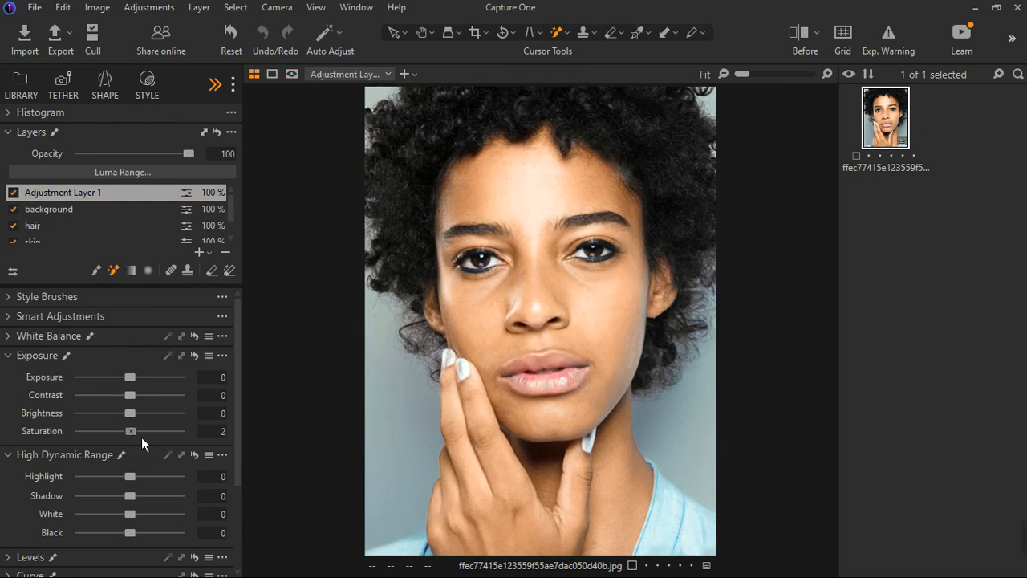
- Raise the lip layer's saturation slightly and collapse the Exposure adjustments
{"action": "left_click_drag", "start_coordinate": [141, 436], "coordinate": [156, 437]}
{"action": "left_click_drag", "start_coordinate": [151, 439], "coordinate": [145, 441]}
{"action": "left_click", "coordinate": [14, 356]}
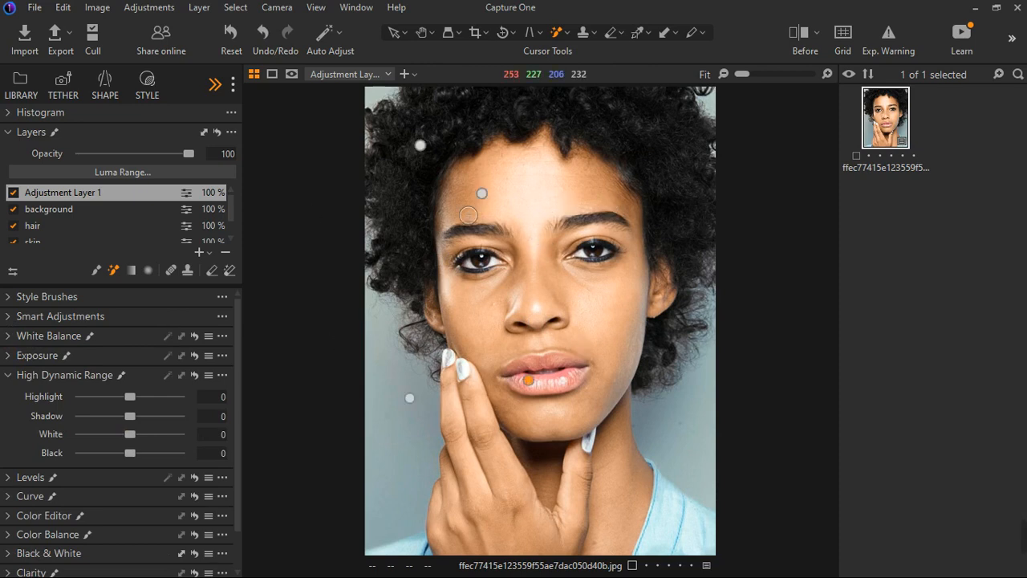
{"action": "scroll", "coordinate": [37, 240], "scroll_direction": "down", "scroll_amount": 1}
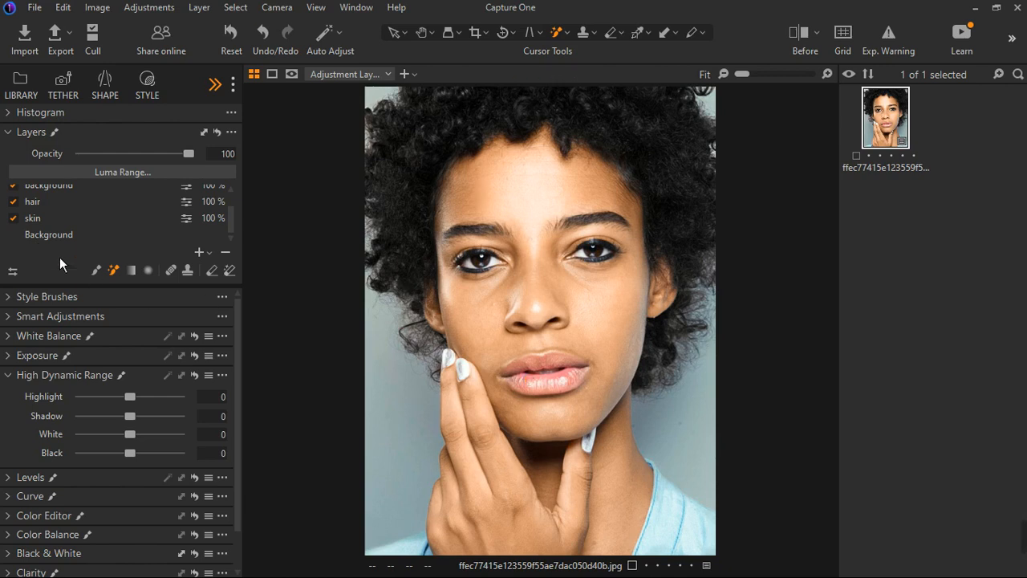
- Select the skin layer and check which areas its mask covers
{"action": "left_click", "coordinate": [57, 219]}
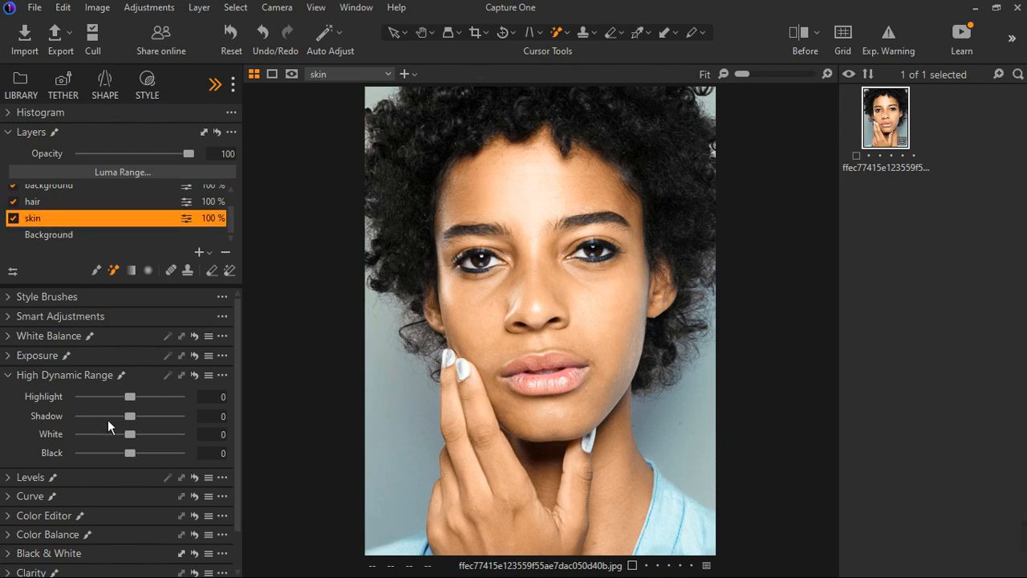
{"action": "key", "text": "m"}
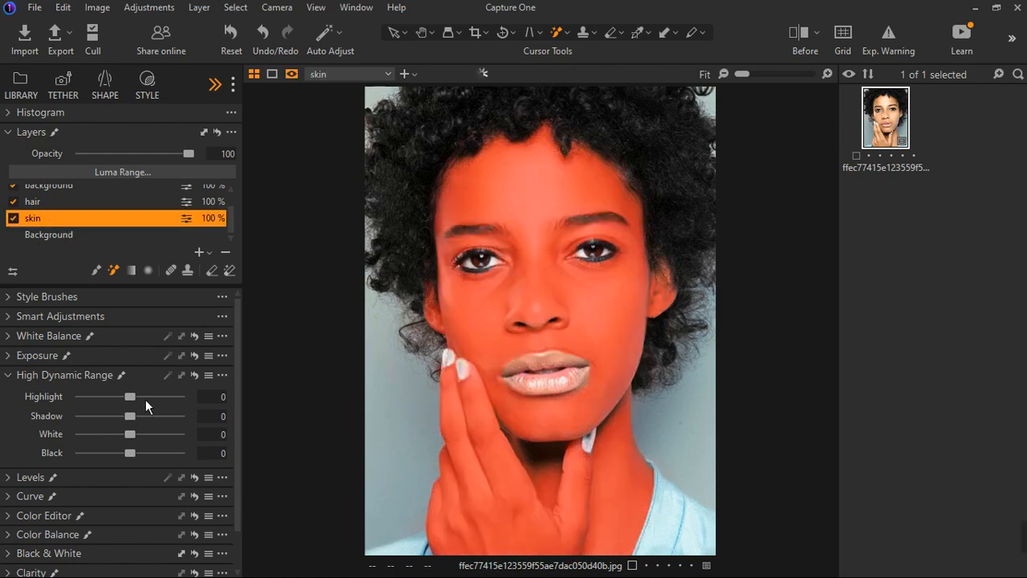
{"action": "key", "text": "m"}
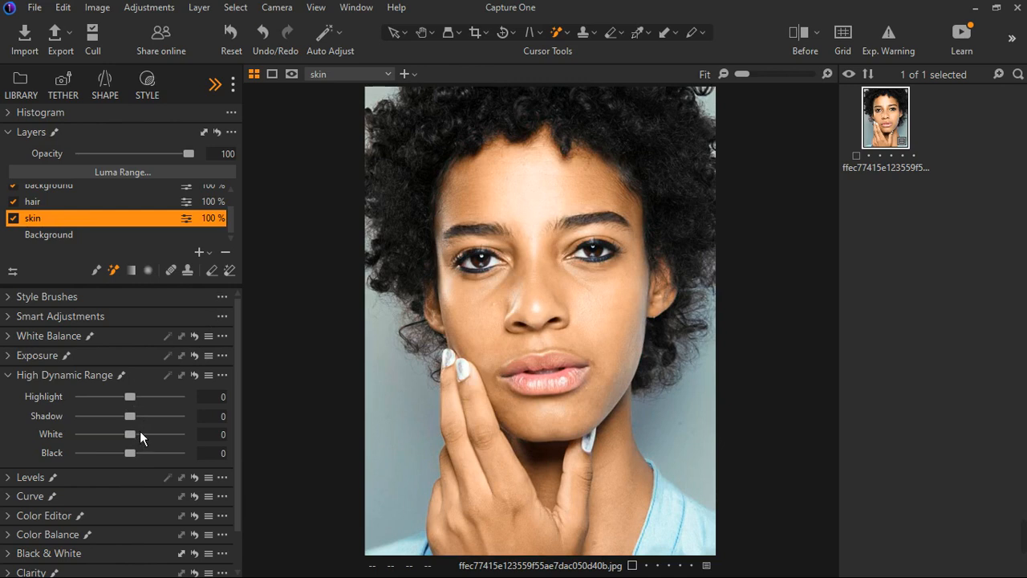
{"action": "left_click_drag", "start_coordinate": [146, 424], "coordinate": [147, 423]}
{"action": "mouse_move", "coordinate": [137, 462]}
{"action": "left_mouse_down"}
{"action": "mouse_move", "coordinate": [184, 459]}
{"action": "mouse_move", "coordinate": [146, 471]}
{"action": "left_mouse_up"}
{"action": "double_click", "coordinate": [145, 455]}
{"action": "double_click", "coordinate": [147, 425]}
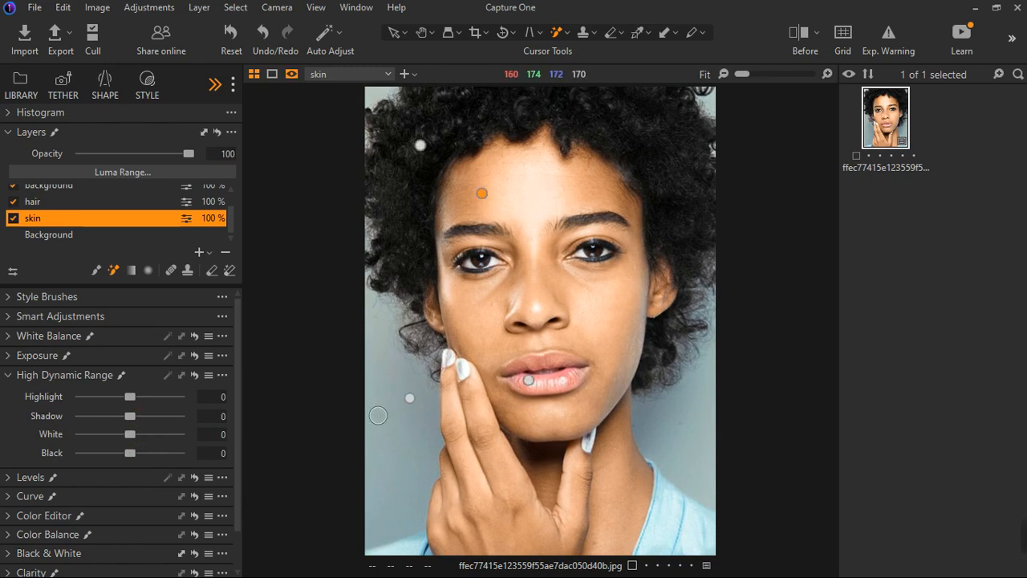
- Display the skin layer's mask, paint the missing neck area under the chin into it with the brush, and hide the mask
{"action": "key", "text": "m"}
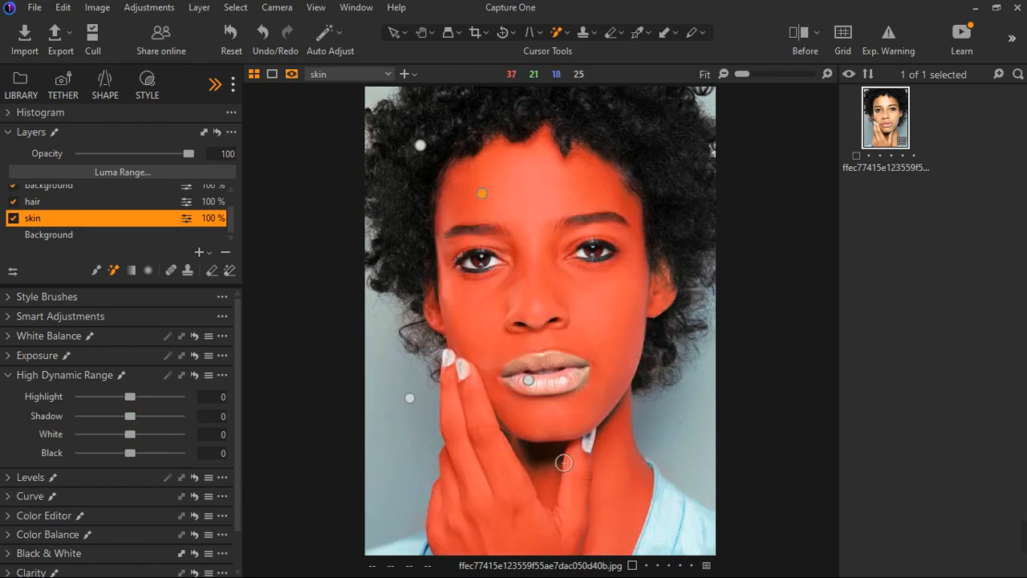
{"action": "left_click", "coordinate": [212, 271]}
{"action": "mouse_move", "coordinate": [552, 468]}
{"action": "left_mouse_down"}
{"action": "mouse_move", "coordinate": [573, 464]}
{"action": "mouse_move", "coordinate": [549, 466]}
{"action": "left_mouse_up"}
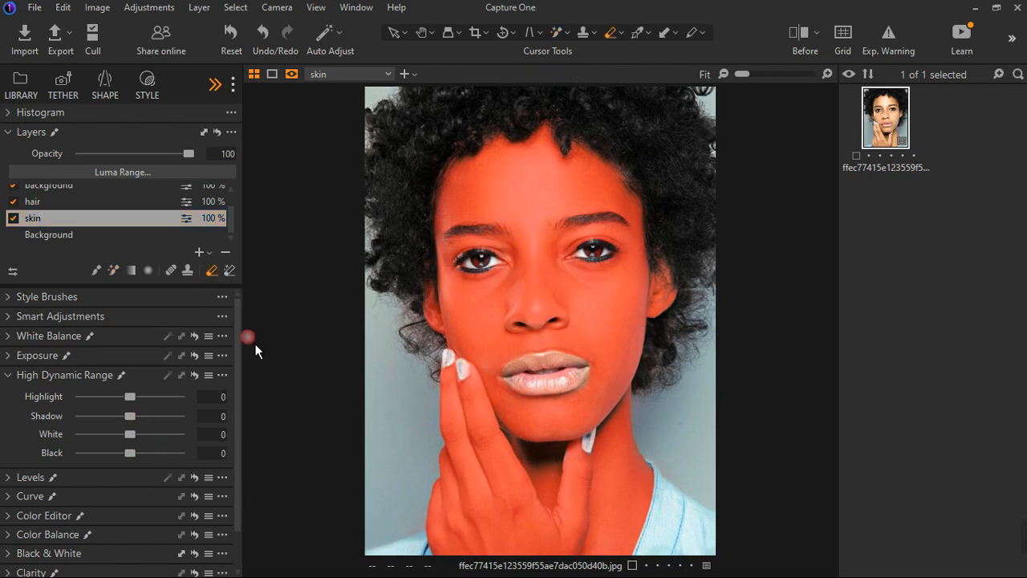
{"action": "left_click", "coordinate": [96, 270]}
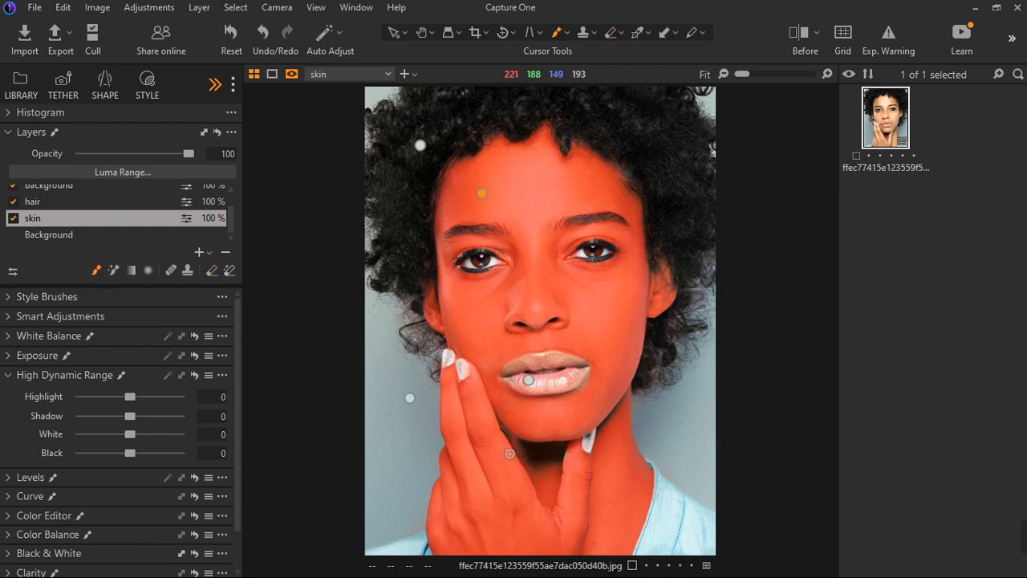
{"action": "mouse_move", "coordinate": [511, 455]}
{"action": "left_mouse_down"}
{"action": "mouse_move", "coordinate": [570, 454]}
{"action": "mouse_move", "coordinate": [530, 458]}
{"action": "mouse_move", "coordinate": [515, 442]}
{"action": "mouse_move", "coordinate": [558, 479]}
{"action": "mouse_move", "coordinate": [570, 457]}
{"action": "mouse_move", "coordinate": [556, 464]}
{"action": "mouse_move", "coordinate": [534, 441]}
{"action": "left_mouse_up"}
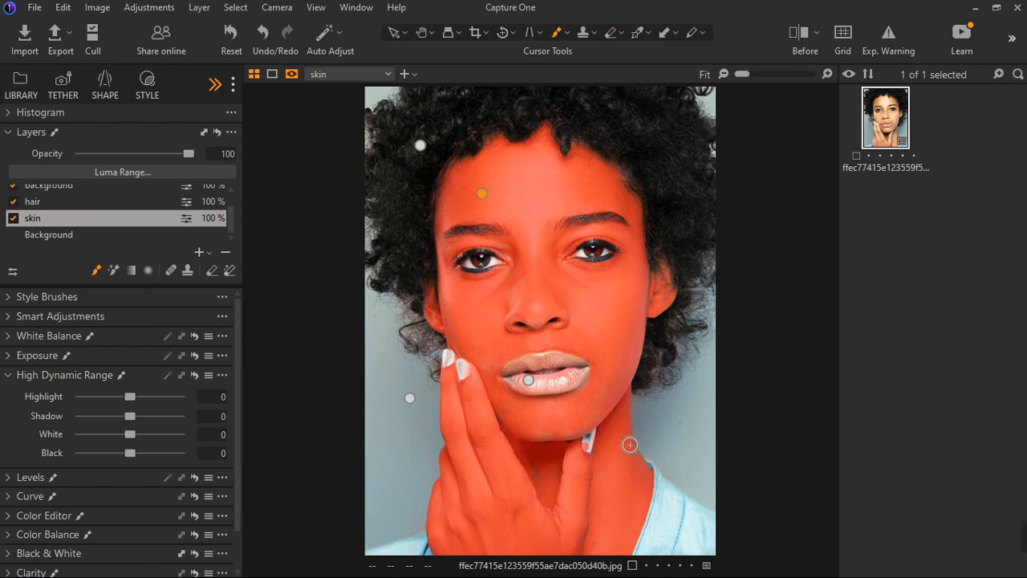
{"action": "key", "text": "m"}
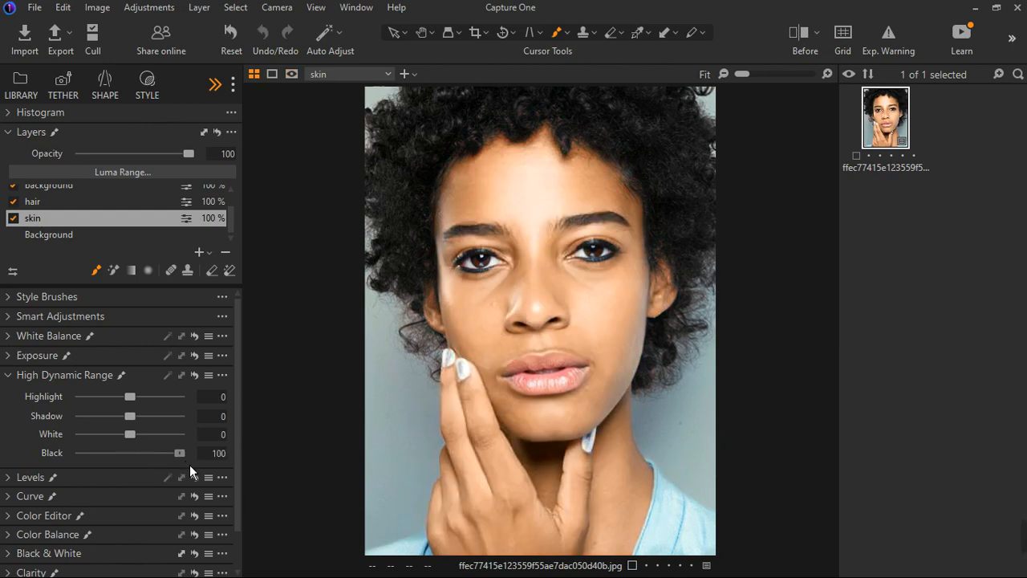
- Set the skin layer's High Dynamic Range values to Highlight 27, Shadow 44 and Black 42
{"action": "left_click_drag", "start_coordinate": [180, 455], "coordinate": [149, 454]}
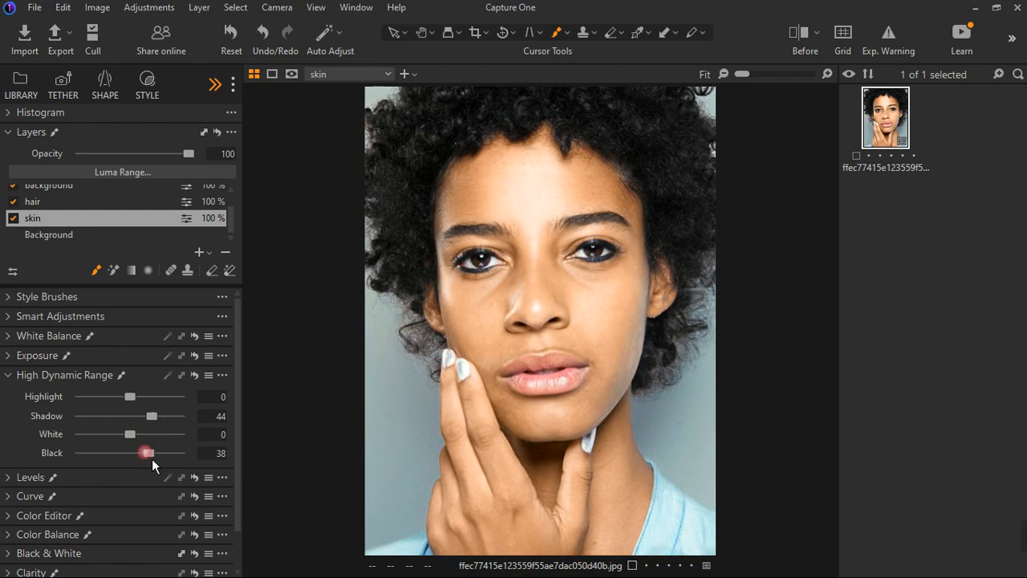
{"action": "double_click", "coordinate": [152, 458]}
{"action": "left_click_drag", "start_coordinate": [125, 465], "coordinate": [154, 454]}
{"action": "left_click_drag", "start_coordinate": [142, 399], "coordinate": [150, 400]}
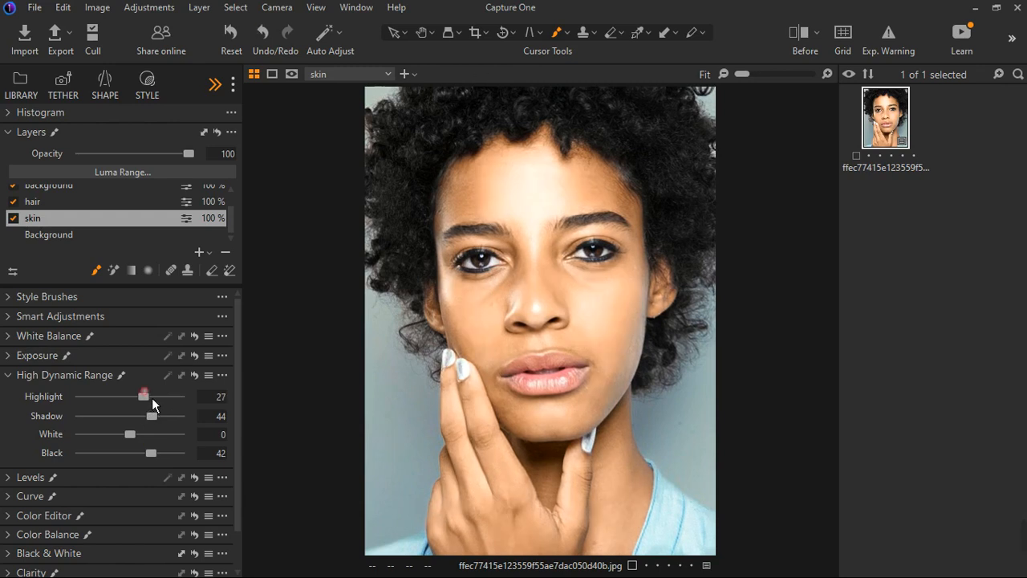
- Turn on the exposure warning and lower the skin layer's White to -100 and Highlight to -76
{"action": "left_click", "coordinate": [895, 47]}
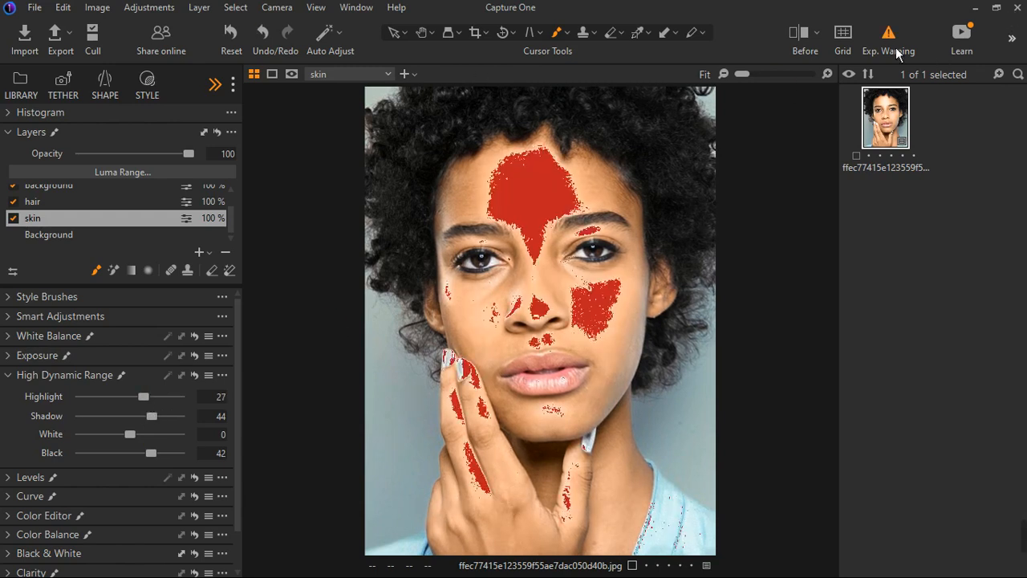
{"action": "left_click_drag", "start_coordinate": [149, 398], "coordinate": [126, 404]}
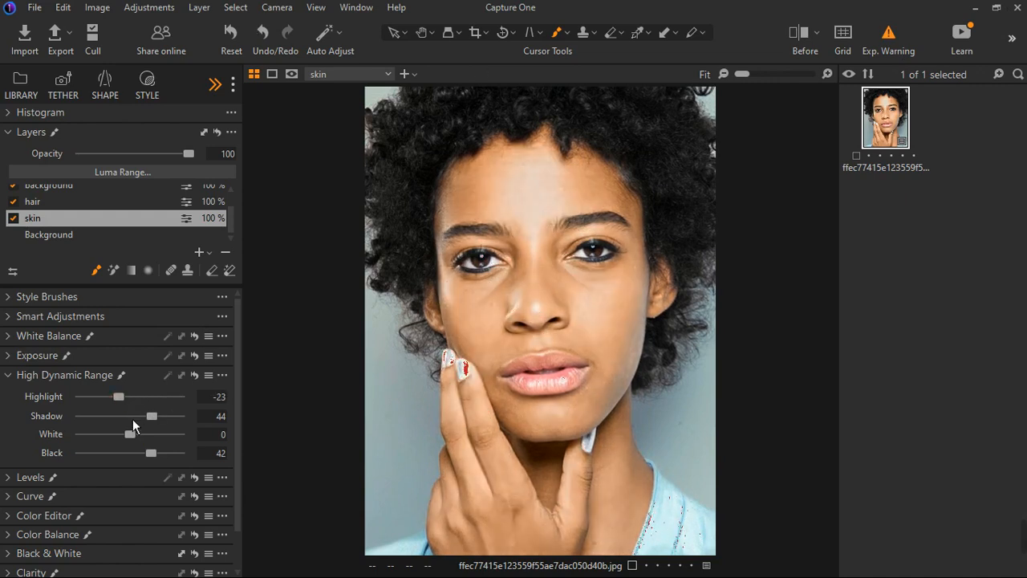
{"action": "left_click_drag", "start_coordinate": [140, 437], "coordinate": [88, 455]}
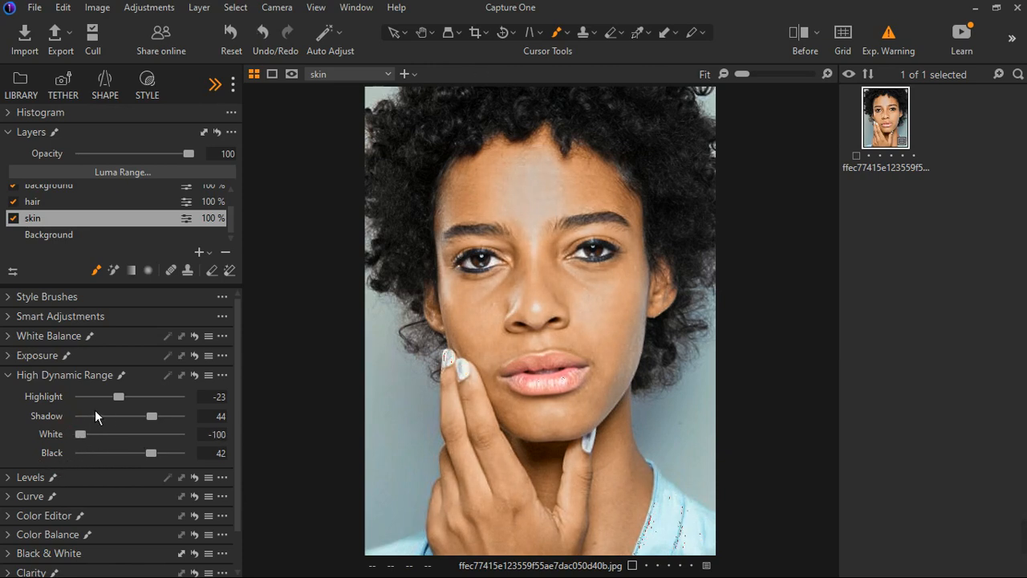
{"action": "left_click_drag", "start_coordinate": [122, 402], "coordinate": [96, 410]}
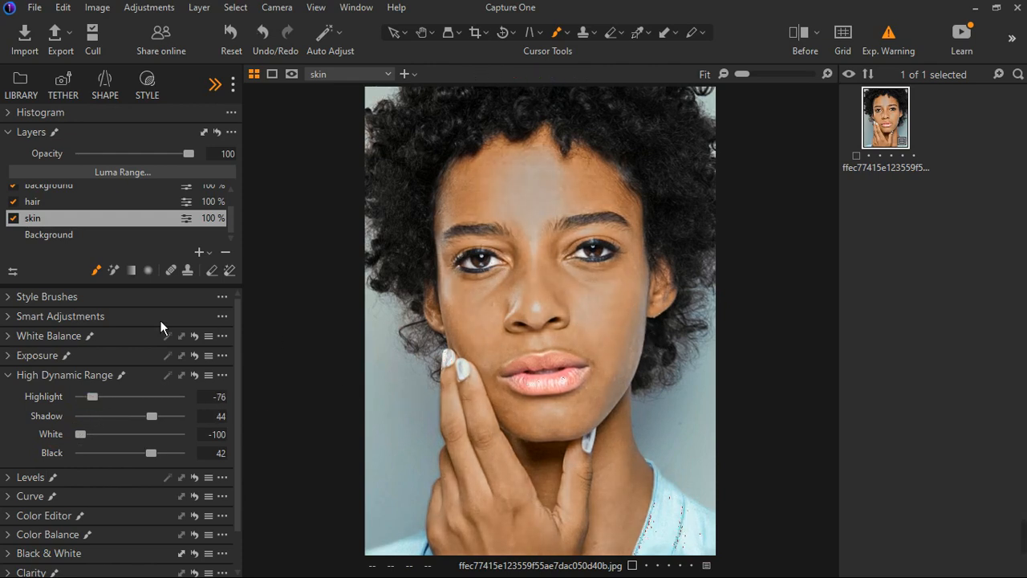
- Compare the photo with the skin layer off and on, and set its Highlight to 3
{"action": "left_click", "coordinate": [15, 221]}
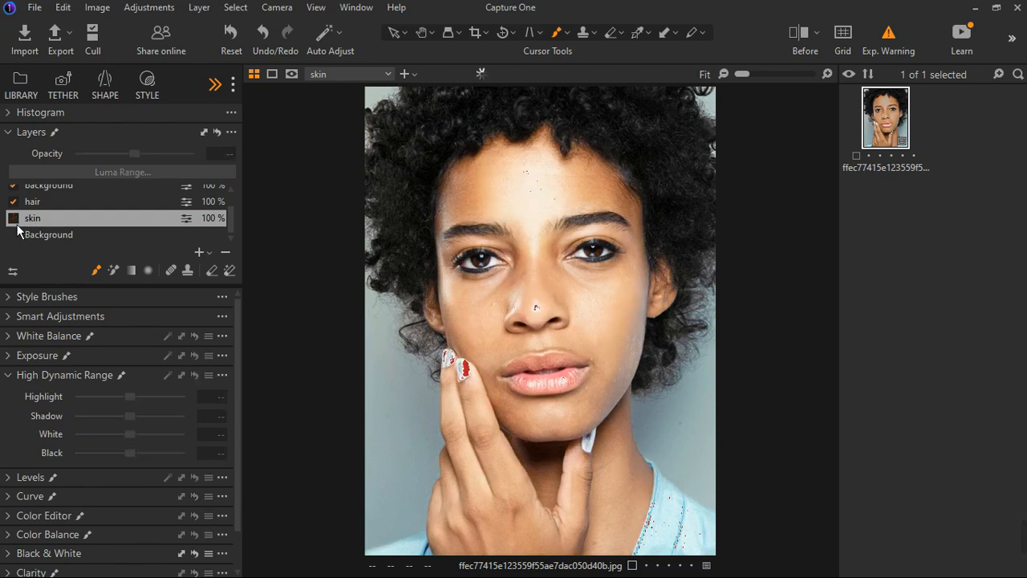
{"action": "left_click", "coordinate": [13, 219]}
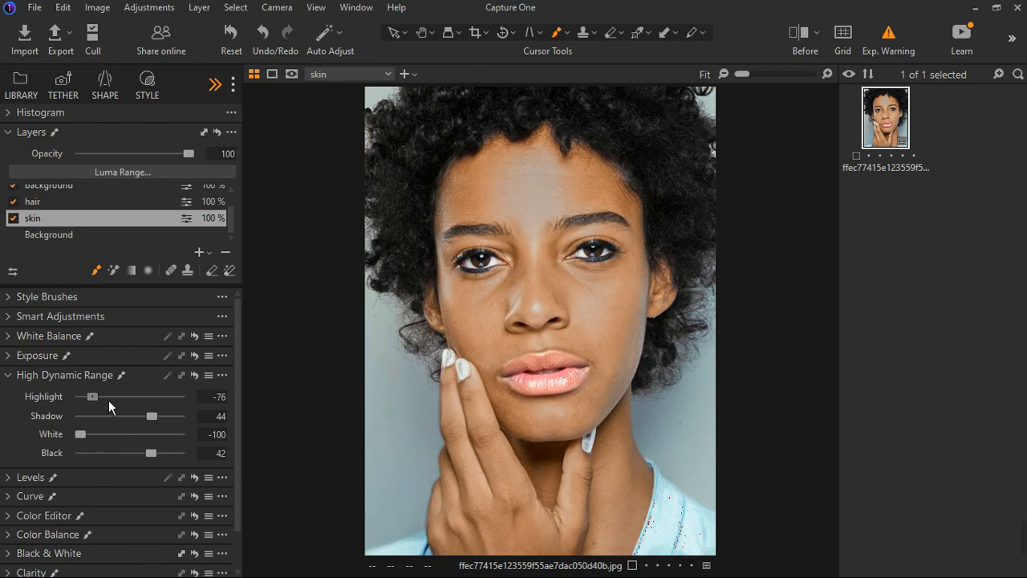
{"action": "left_click_drag", "start_coordinate": [109, 399], "coordinate": [141, 401]}
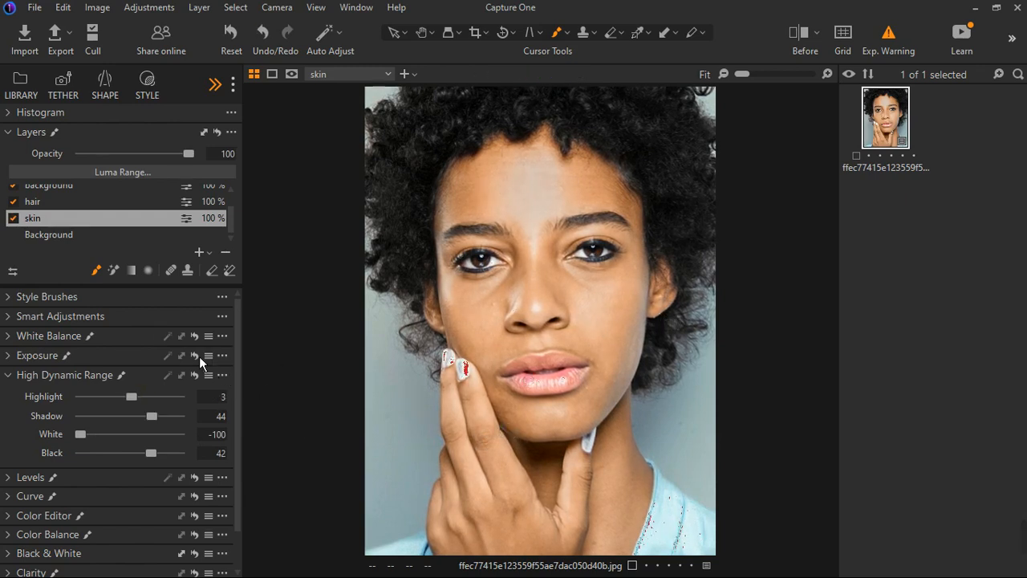
- Add a new heal layer and reduce the healing brush to suit small skin blemishes
{"action": "left_click", "coordinate": [202, 252]}
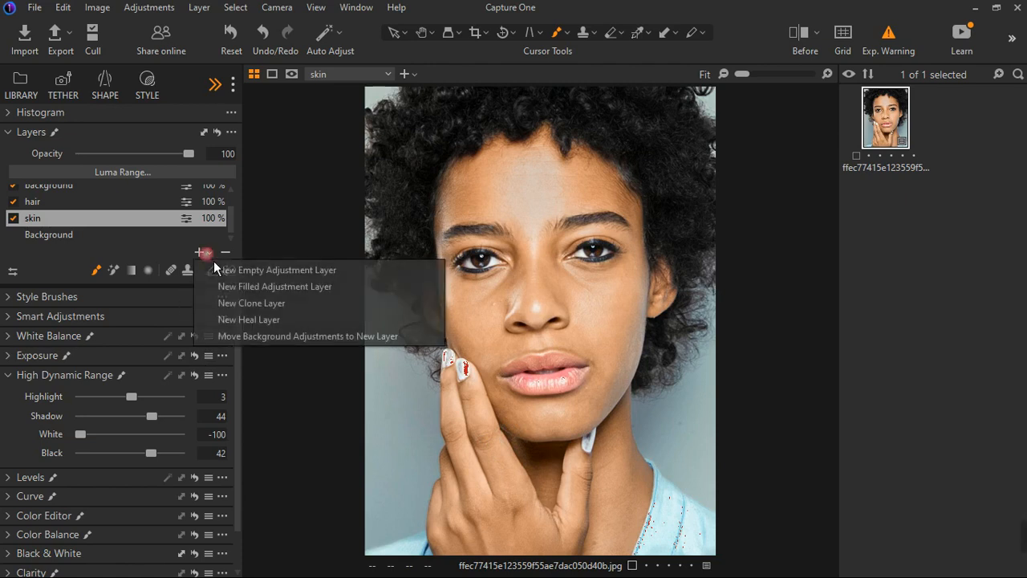
{"action": "left_click", "coordinate": [247, 322]}
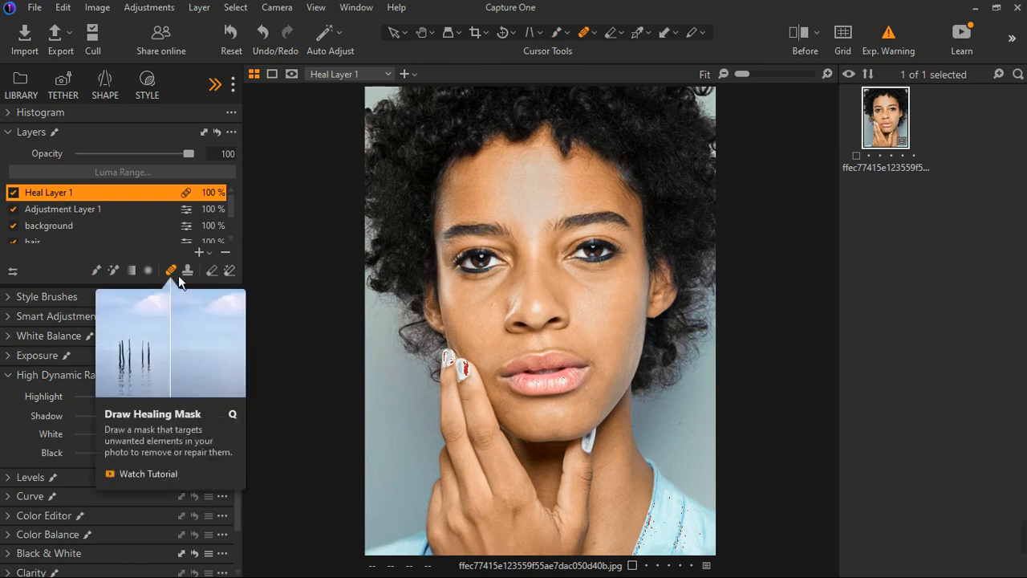
{"action": "scroll", "coordinate": [534, 191], "scroll_direction": "up", "scroll_amount": 4}
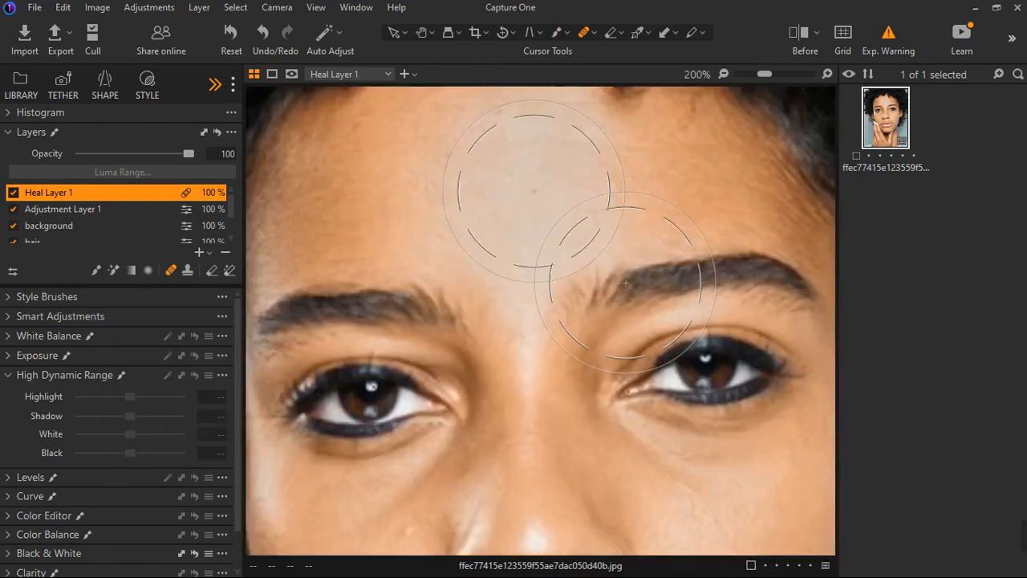
{"action": "key", "text": "["}
{"action": "key", "text": "["}
{"action": "key", "text": "["}
{"action": "key", "text": "["}
{"action": "key", "text": "["}
{"action": "key", "text": "["}
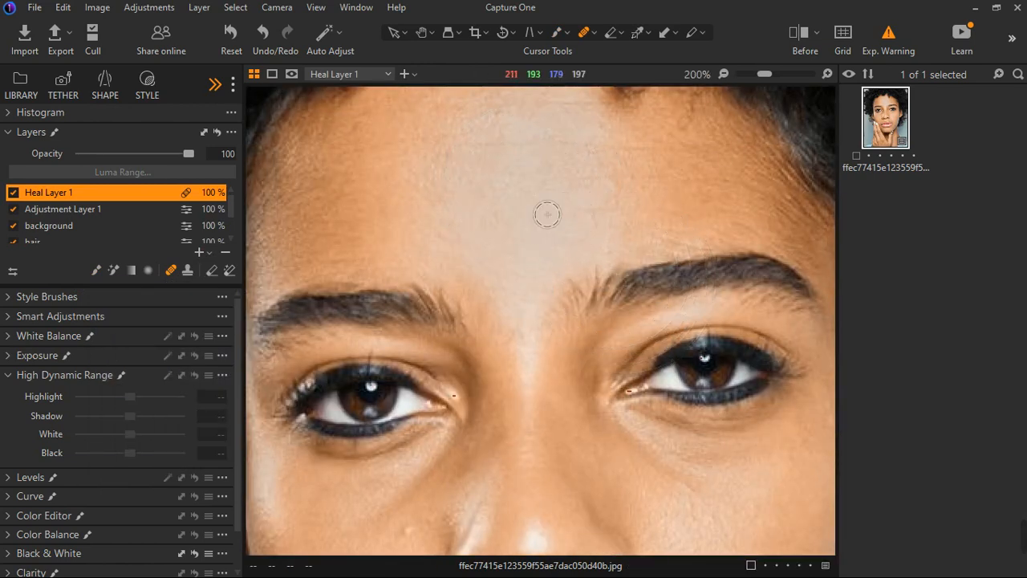
- Shrink the healing brush to size 7 and heal the small blemishes on the cheek beside the nose
{"action": "scroll", "coordinate": [544, 210], "scroll_direction": "down", "scroll_amount": 4}
{"action": "scroll", "coordinate": [502, 325], "scroll_direction": "up", "scroll_amount": 6}
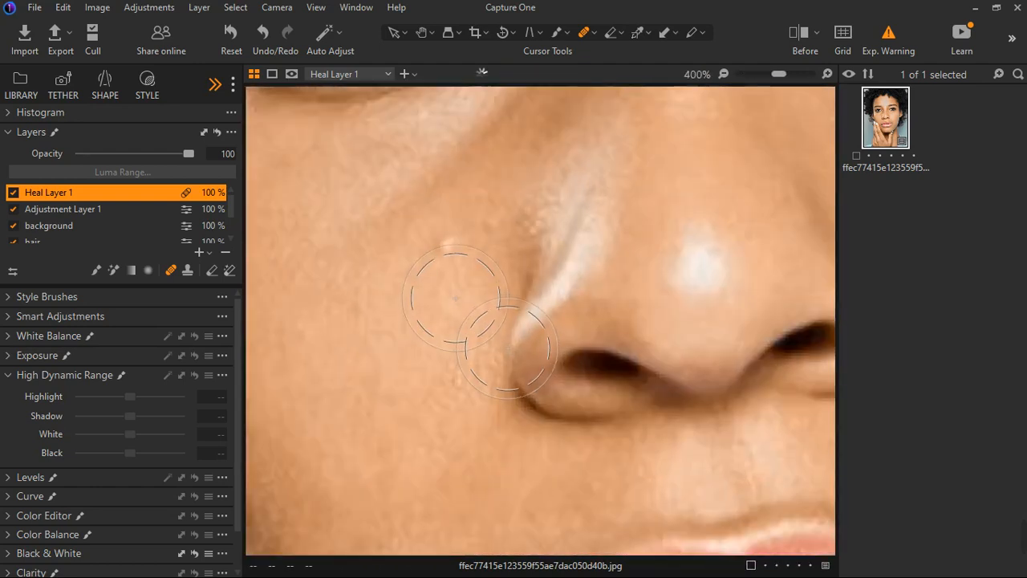
{"action": "key", "text": "["}
{"action": "key", "text": "["}
{"action": "key", "text": "["}
{"action": "key", "text": "["}
{"action": "key", "text": "["}
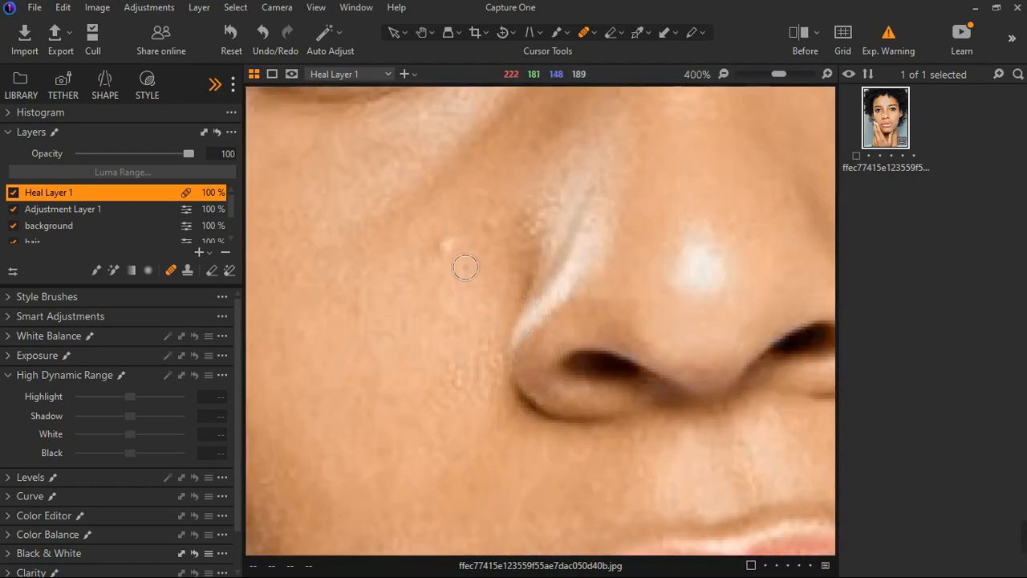
{"action": "left_click", "coordinate": [447, 246]}
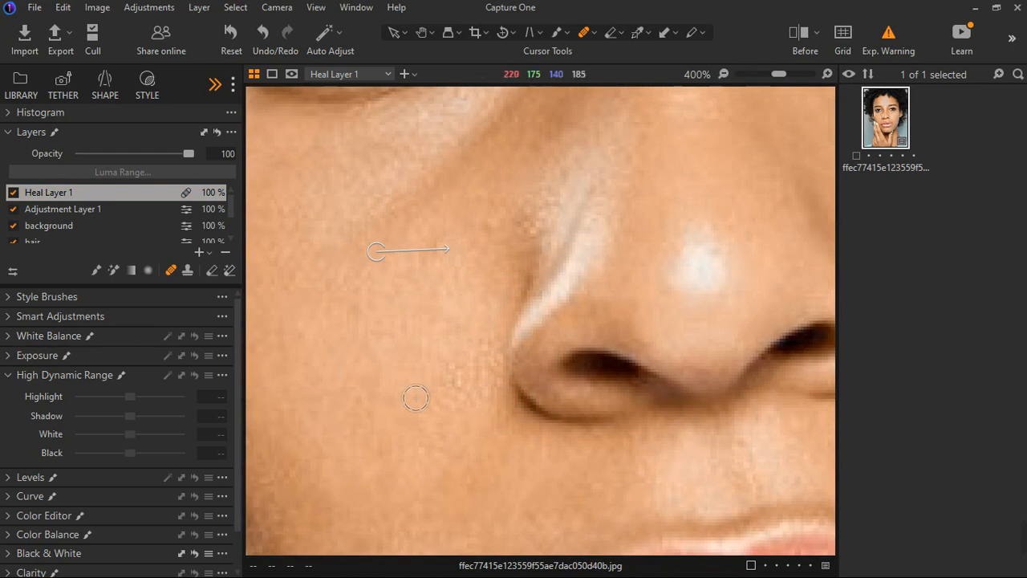
{"action": "scroll", "coordinate": [436, 310], "scroll_direction": "down", "scroll_amount": 1}
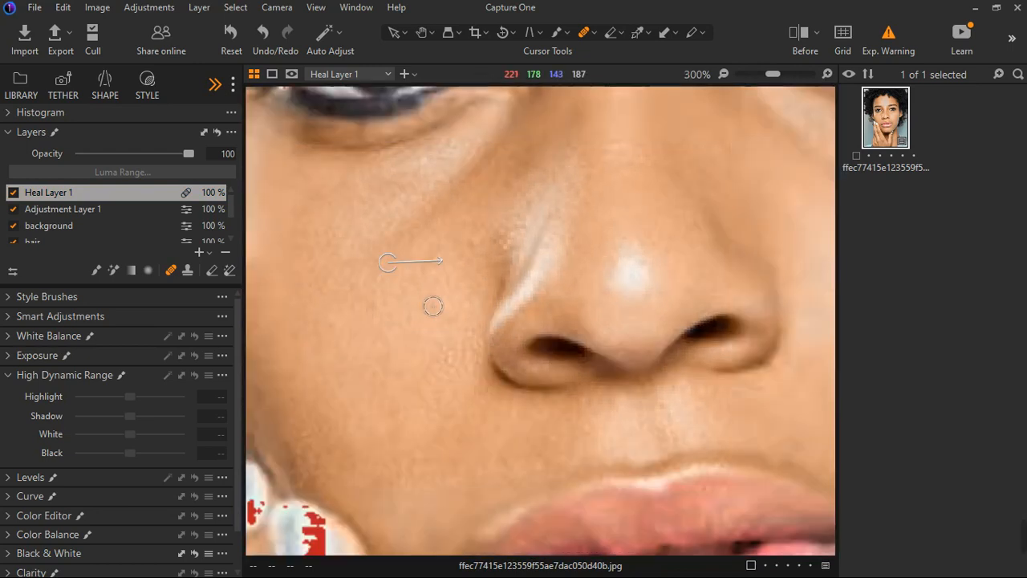
{"action": "left_click_drag", "start_coordinate": [479, 254], "coordinate": [476, 258]}
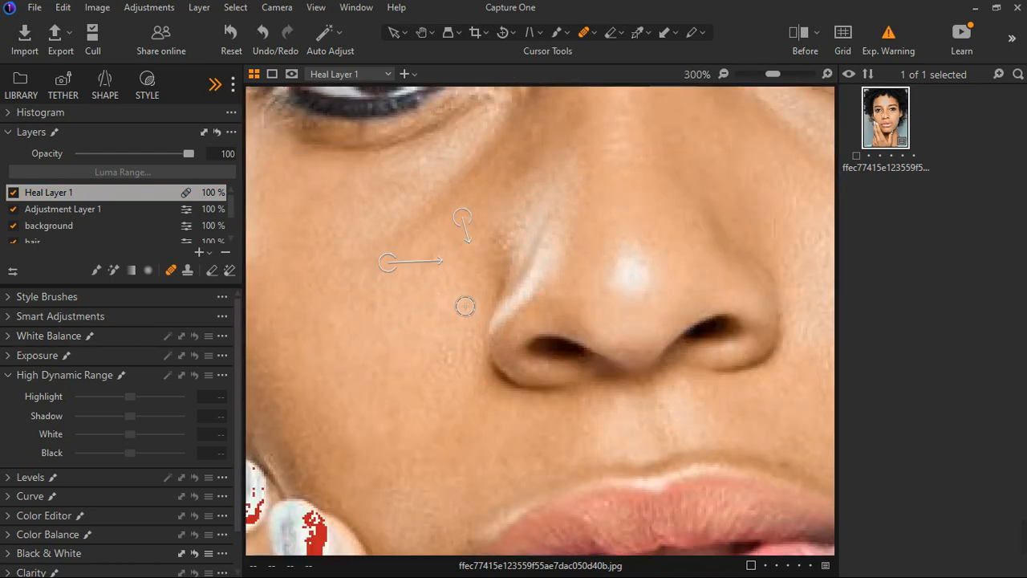
{"action": "left_click_drag", "start_coordinate": [449, 359], "coordinate": [464, 361]}
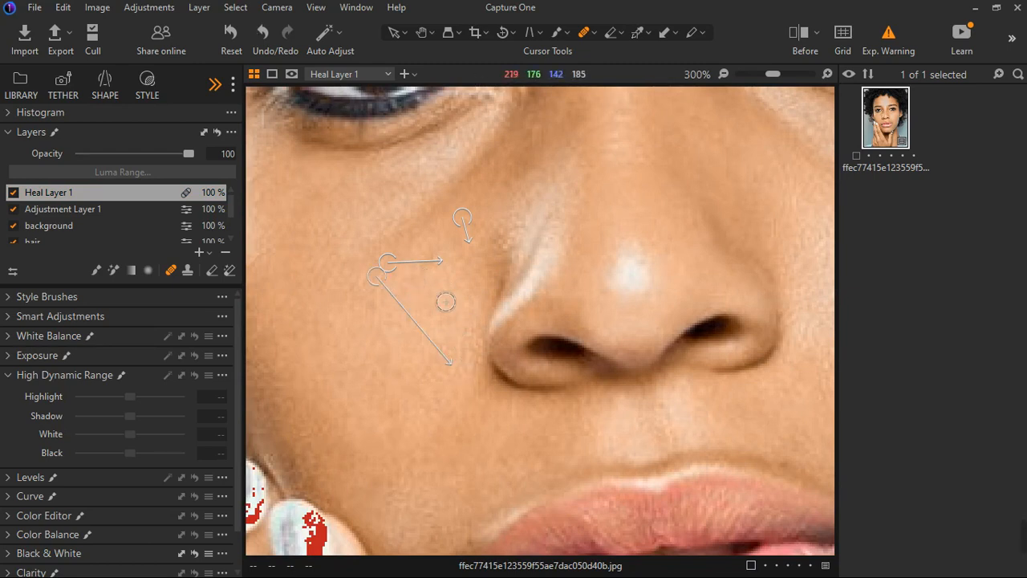
- Turn off Display Arrows for the heal brush and heal the small spots around the mouth and chin
{"action": "right_click", "coordinate": [413, 284]}
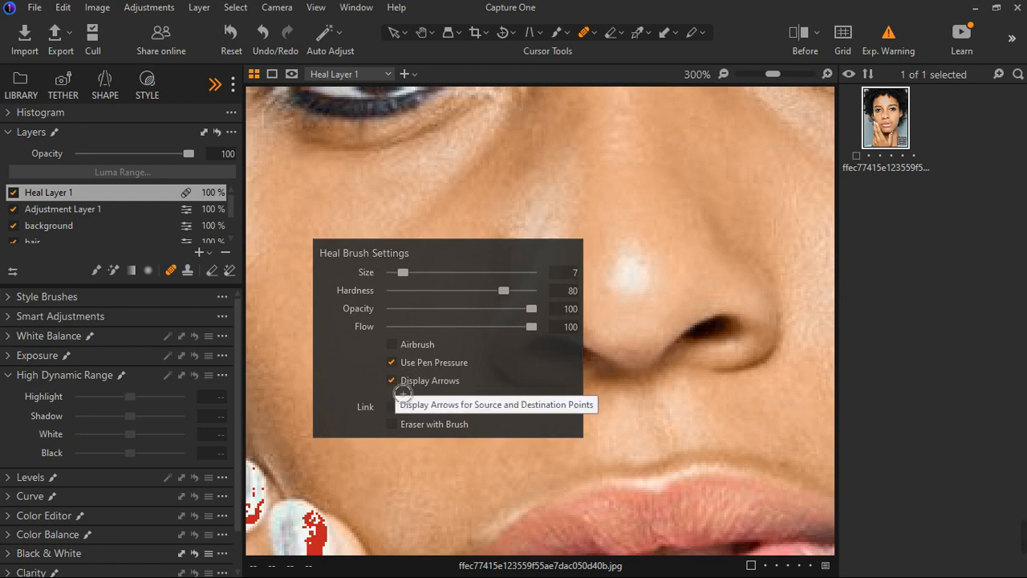
{"action": "left_click", "coordinate": [392, 381]}
{"action": "scroll", "coordinate": [394, 268], "scroll_direction": "down", "scroll_amount": 3}
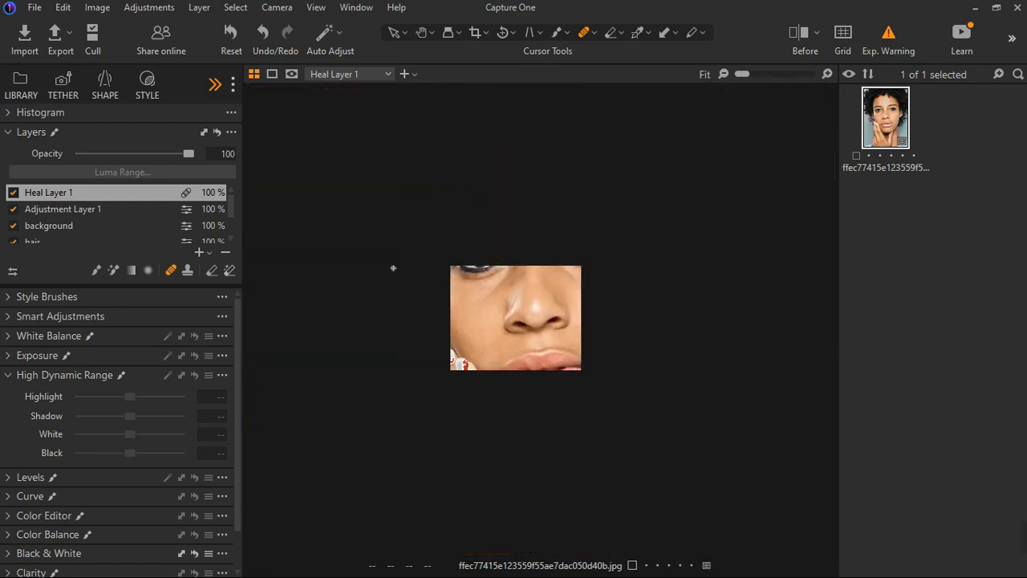
{"action": "scroll", "coordinate": [513, 304], "scroll_direction": "up", "scroll_amount": 2}
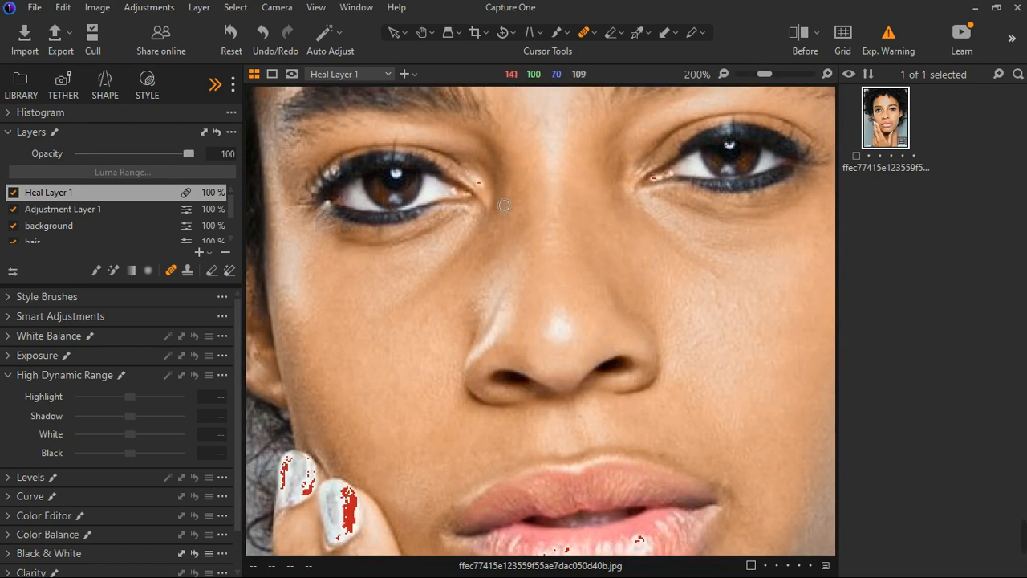
{"action": "scroll", "coordinate": [480, 304], "scroll_direction": "down", "scroll_amount": 1}
{"action": "scroll", "coordinate": [649, 436], "scroll_direction": "up", "scroll_amount": 1}
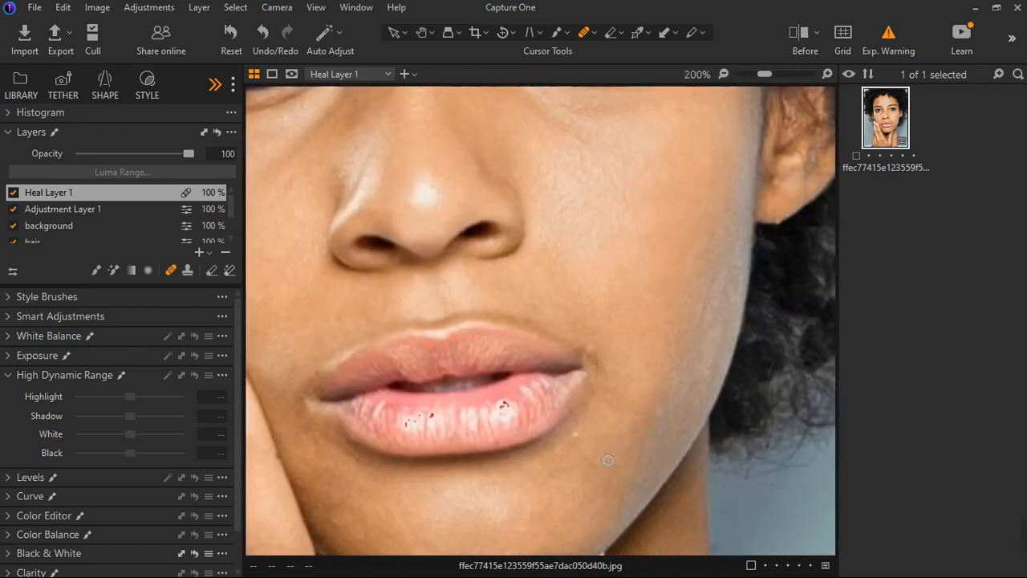
{"action": "left_click_drag", "start_coordinate": [351, 532], "coordinate": [354, 532]}
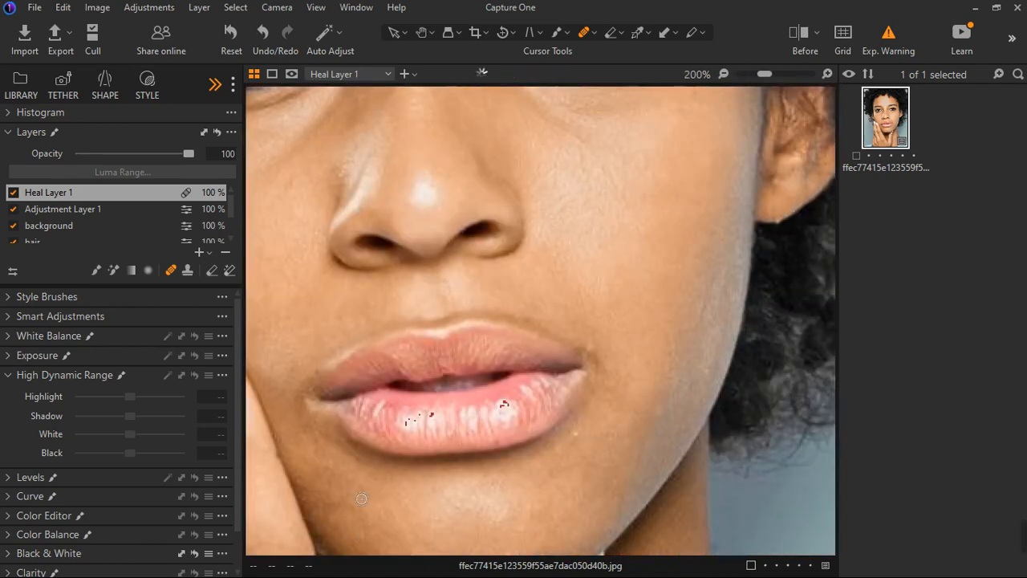
{"action": "left_click", "coordinate": [582, 437]}
{"action": "left_click", "coordinate": [619, 472]}
{"action": "left_click", "coordinate": [584, 344]}
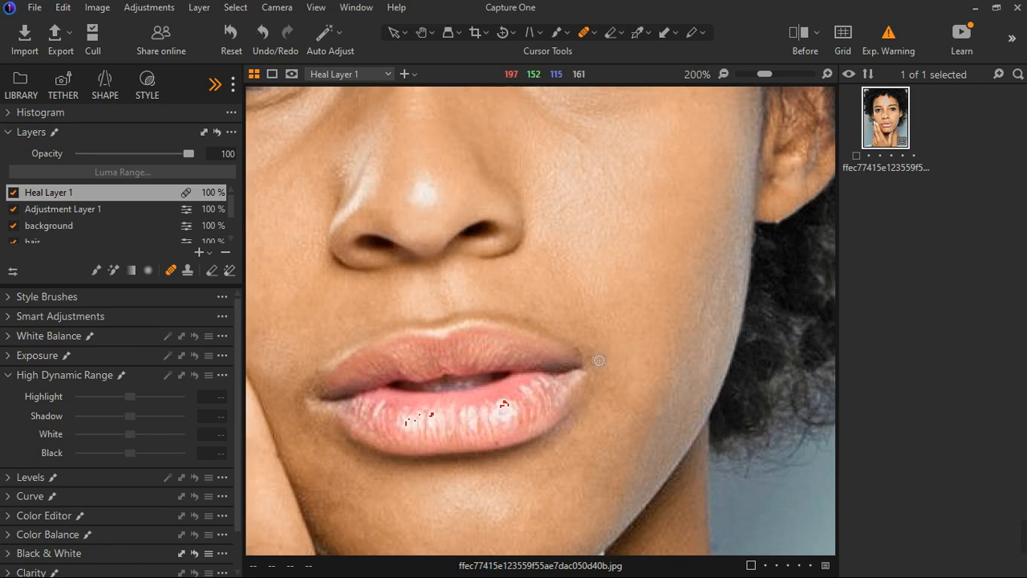
- Check the healed skin up close and add a new filled adjustment layer above the heal layer
{"action": "key", "text": "ctrl+0"}
{"action": "scroll", "coordinate": [615, 207], "scroll_direction": "up", "scroll_amount": 5}
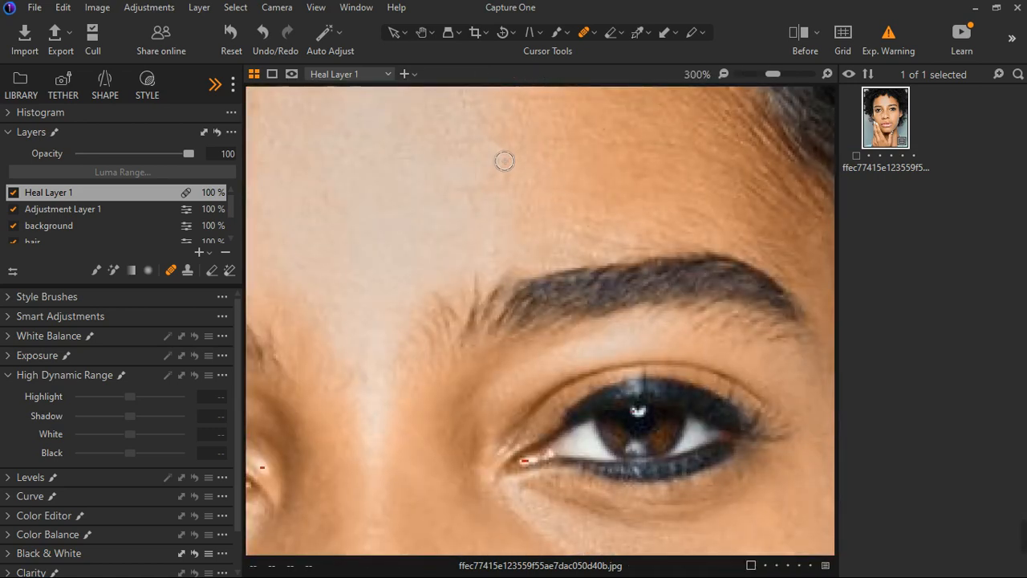
{"action": "key", "text": "ctrl+0"}
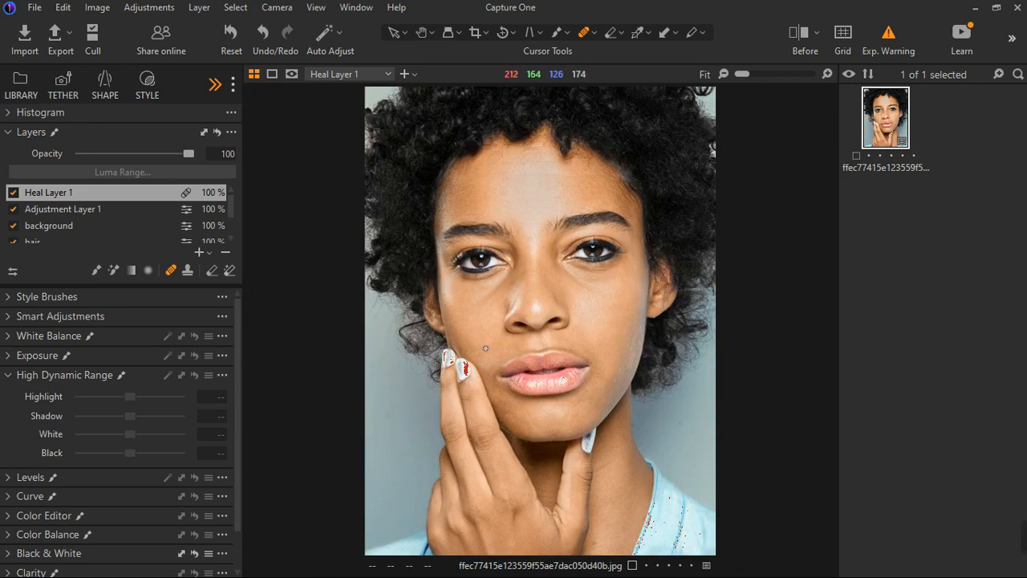
{"action": "left_click", "coordinate": [211, 256]}
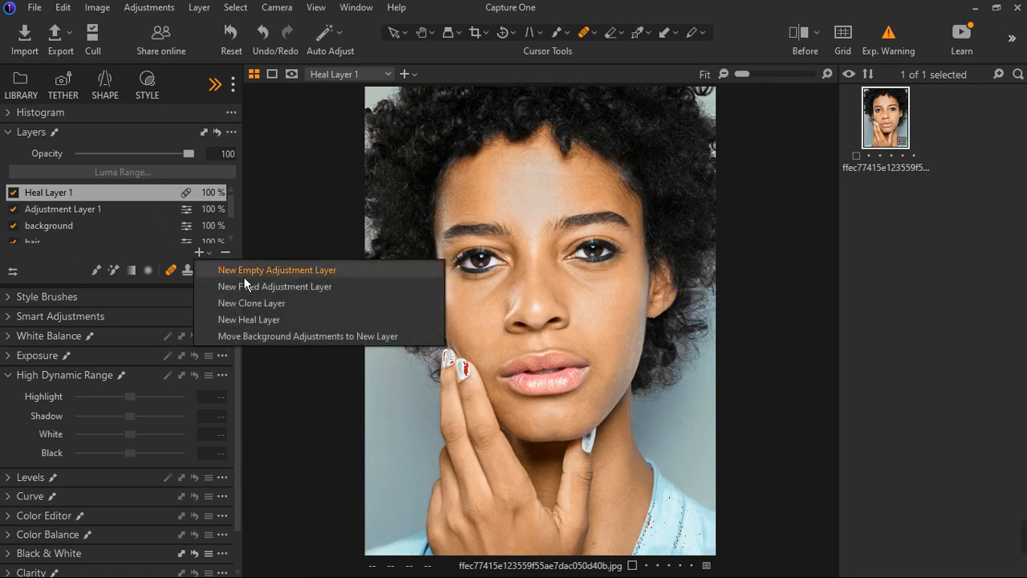
{"action": "left_click", "coordinate": [248, 287]}
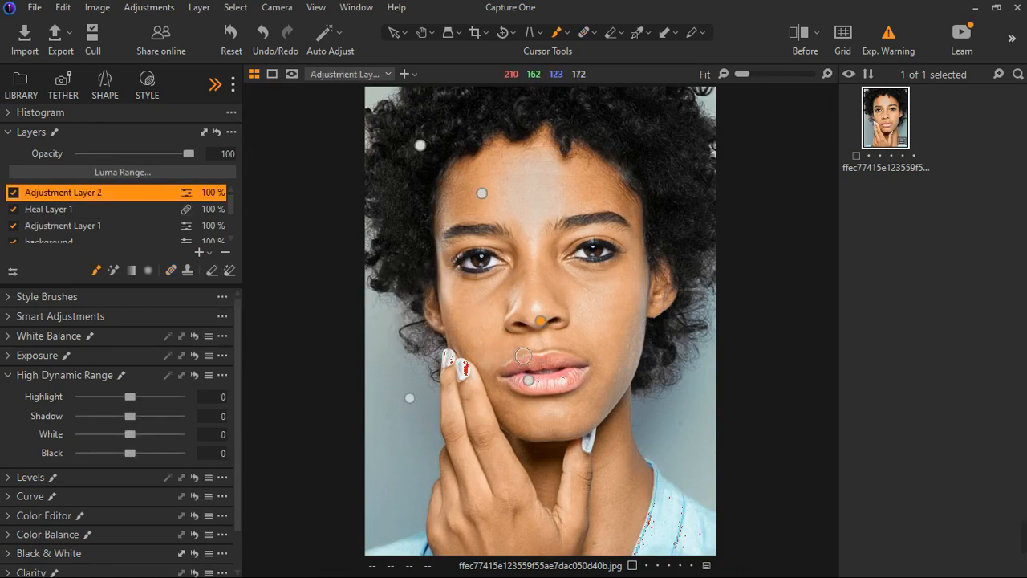
{"action": "scroll", "coordinate": [623, 291], "scroll_direction": "up", "scroll_amount": 3}
{"action": "scroll", "coordinate": [633, 303], "scroll_direction": "down", "scroll_amount": 3}
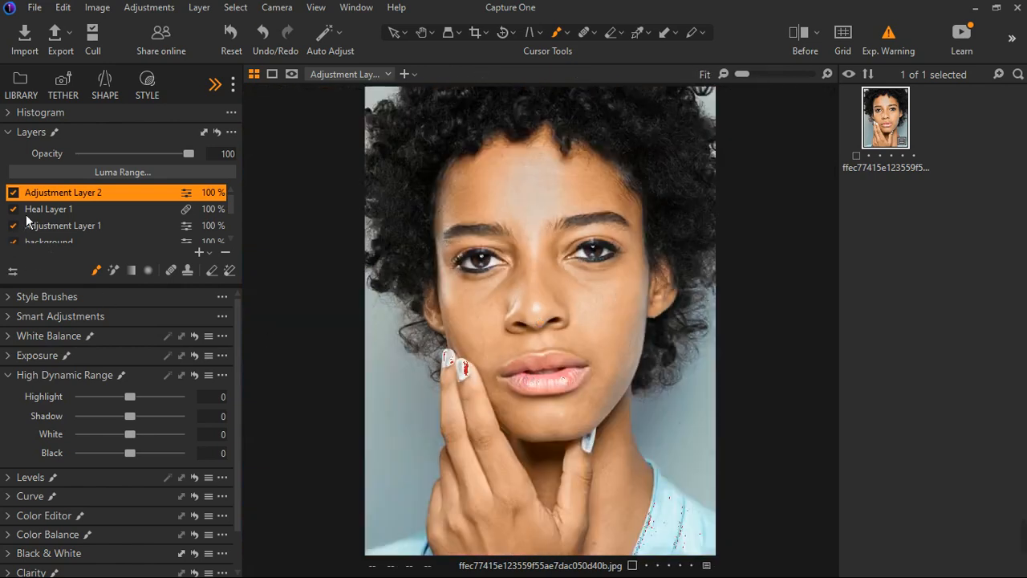
- Shape the new layer's RGB curve into a gentle S by raising the highlights and slightly lowering the shadows
{"action": "left_click", "coordinate": [11, 374]}
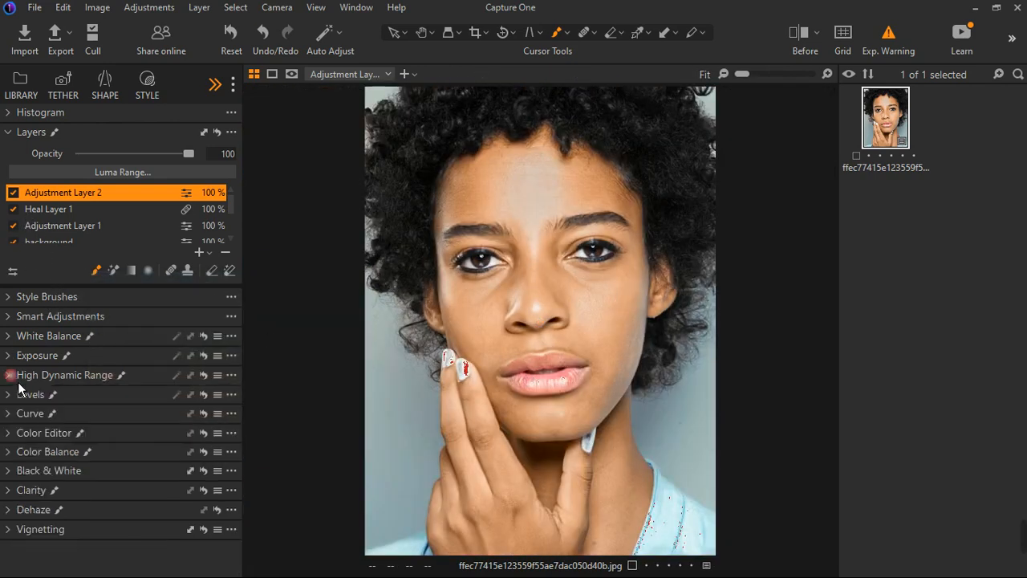
{"action": "left_click", "coordinate": [13, 413]}
{"action": "scroll", "coordinate": [93, 470], "scroll_direction": "down", "scroll_amount": 2}
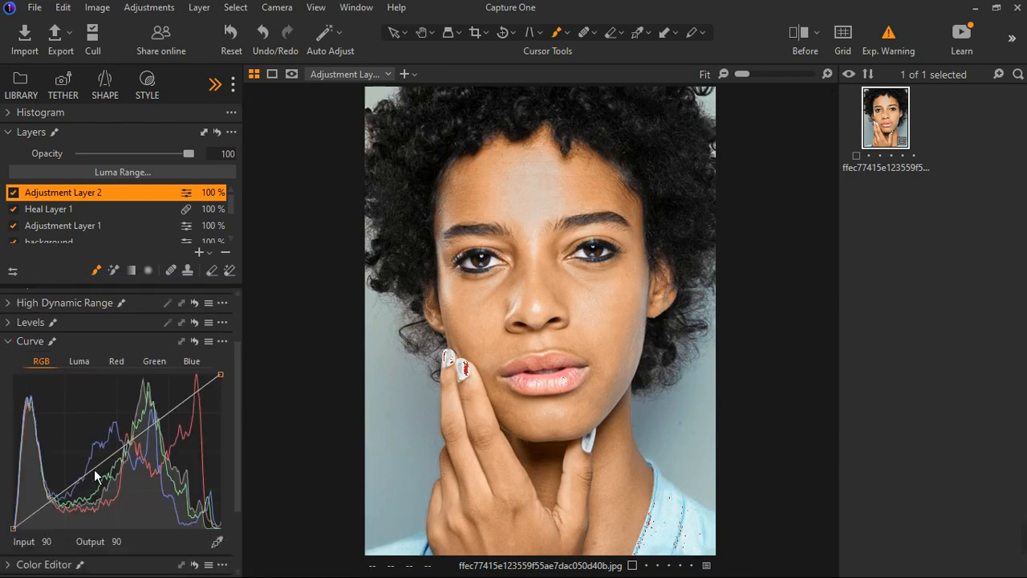
{"action": "left_click_drag", "start_coordinate": [188, 407], "coordinate": [178, 399]}
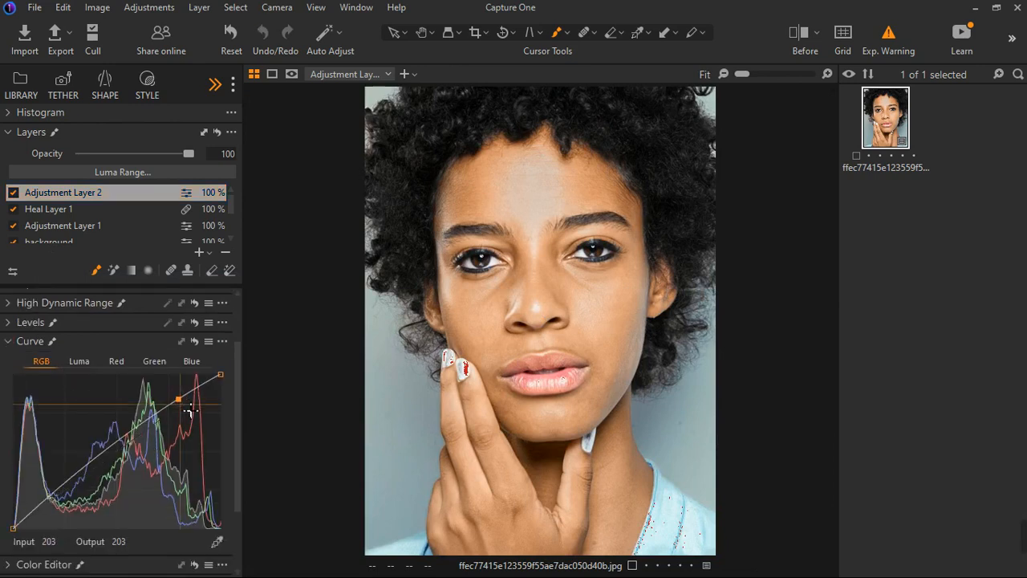
{"action": "left_click", "coordinate": [49, 496]}
{"action": "left_click_drag", "start_coordinate": [49, 497], "coordinate": [54, 501]}
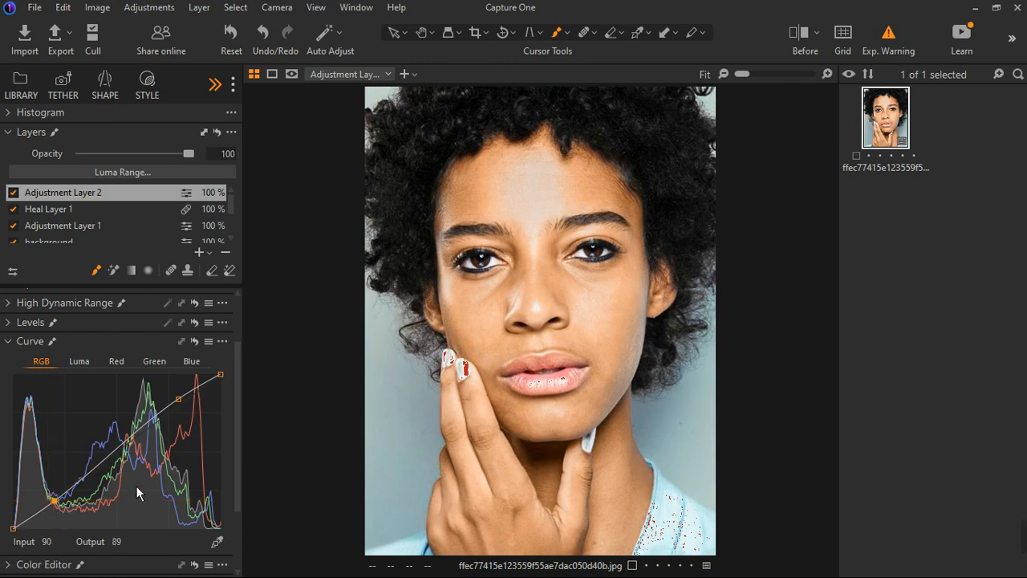
{"action": "left_click", "coordinate": [178, 399]}
- Lower the curve layer's opacity to 76 and compare the photo with that layer off and on
{"action": "left_click_drag", "start_coordinate": [197, 158], "coordinate": [173, 172]}
{"action": "left_click", "coordinate": [14, 194]}
{"action": "left_click", "coordinate": [17, 197]}
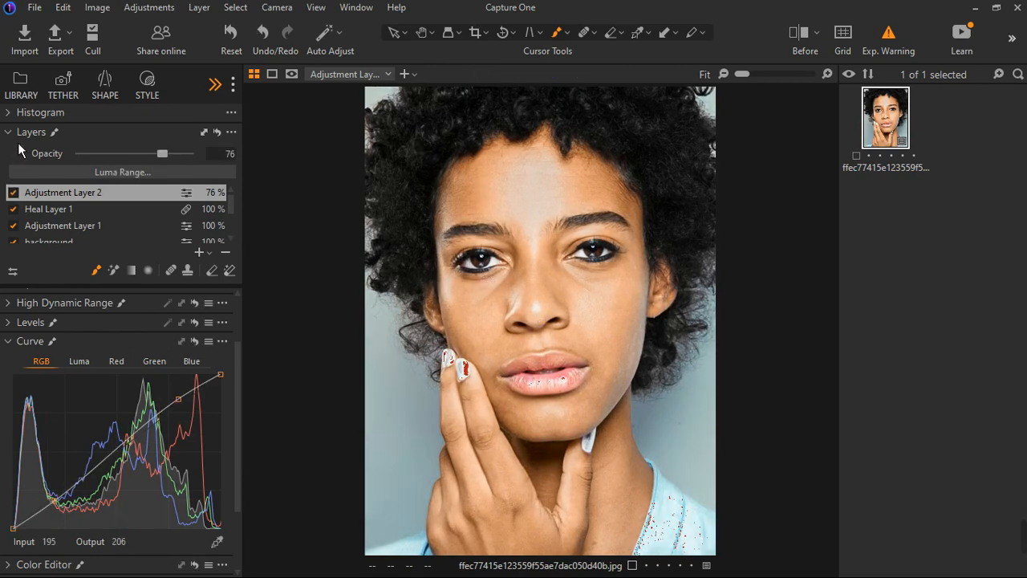
{"action": "left_click", "coordinate": [11, 132]}
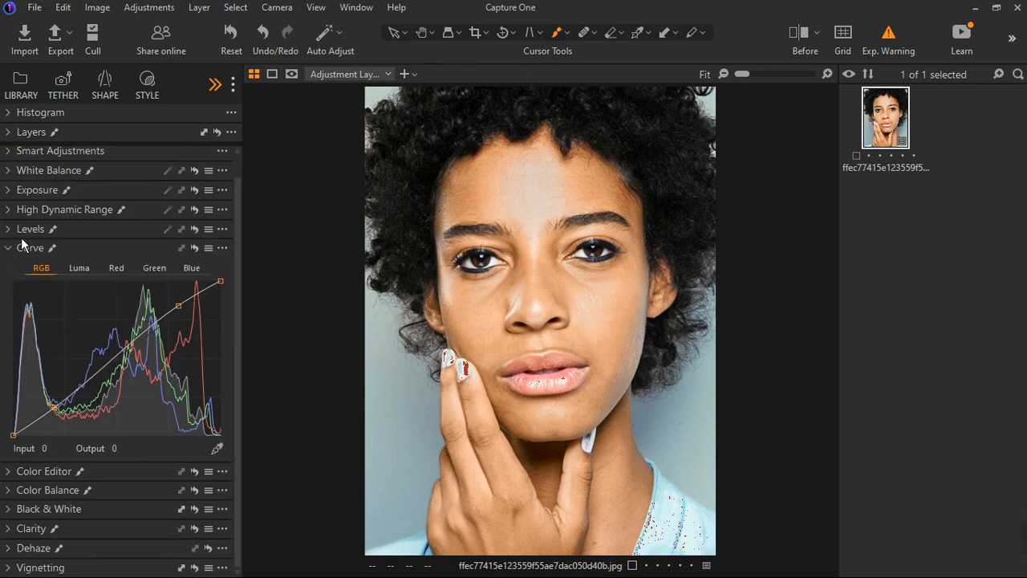
{"action": "left_click", "coordinate": [12, 249]}
{"action": "left_click", "coordinate": [24, 132]}
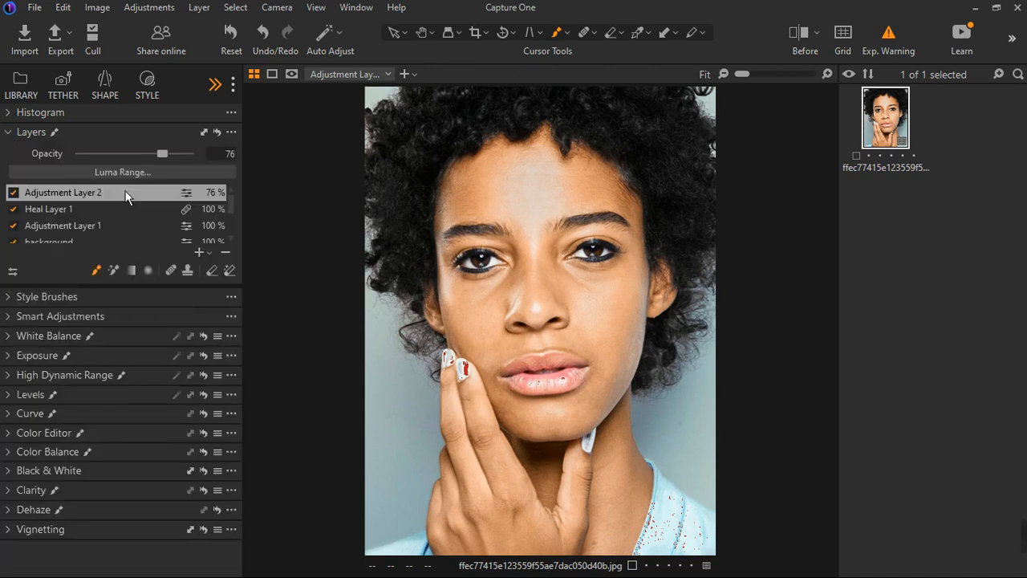
- Switch to the Refine tools and set the Focus preview zoom to 50%
{"action": "left_click", "coordinate": [225, 92]}
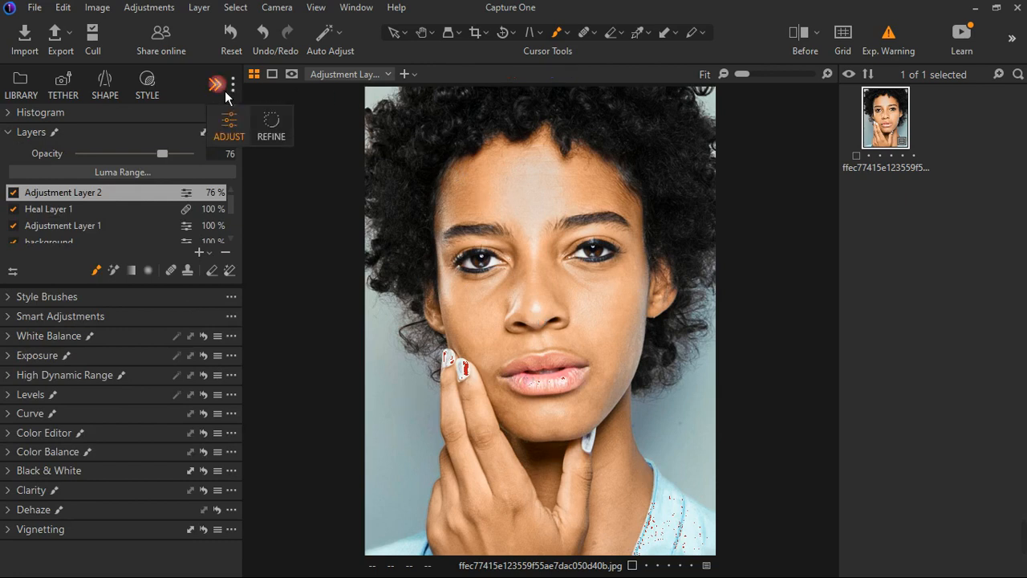
{"action": "left_click", "coordinate": [273, 135]}
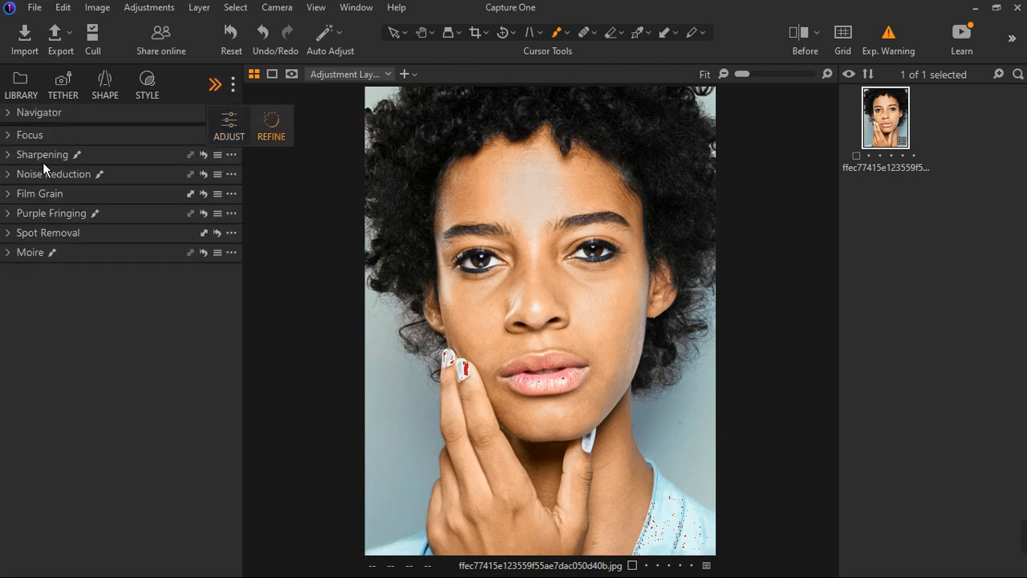
{"action": "left_click", "coordinate": [18, 138]}
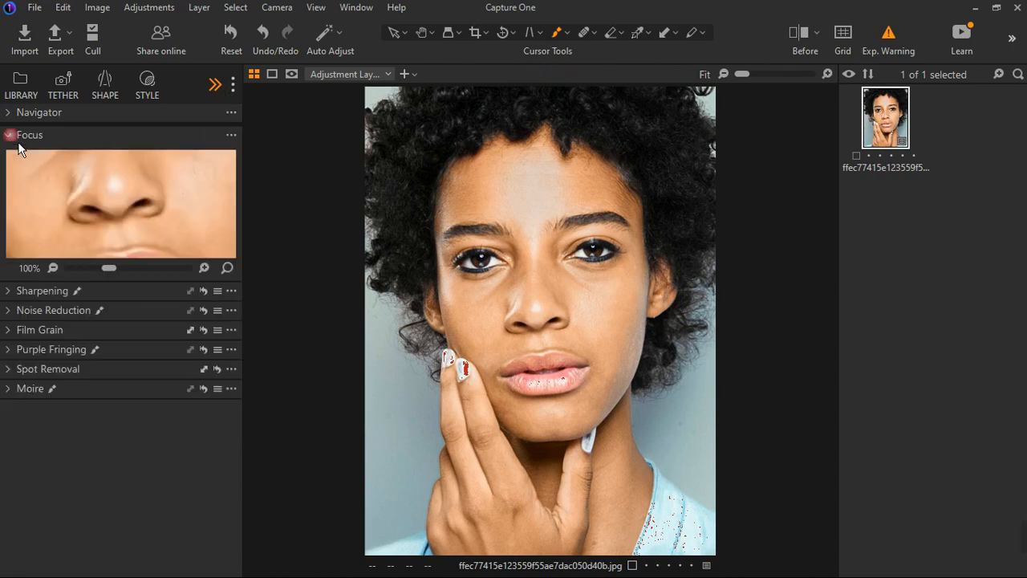
{"action": "mouse_move", "coordinate": [116, 272]}
{"action": "left_mouse_down"}
{"action": "mouse_move", "coordinate": [130, 271]}
{"action": "mouse_move", "coordinate": [99, 278]}
{"action": "left_mouse_up"}
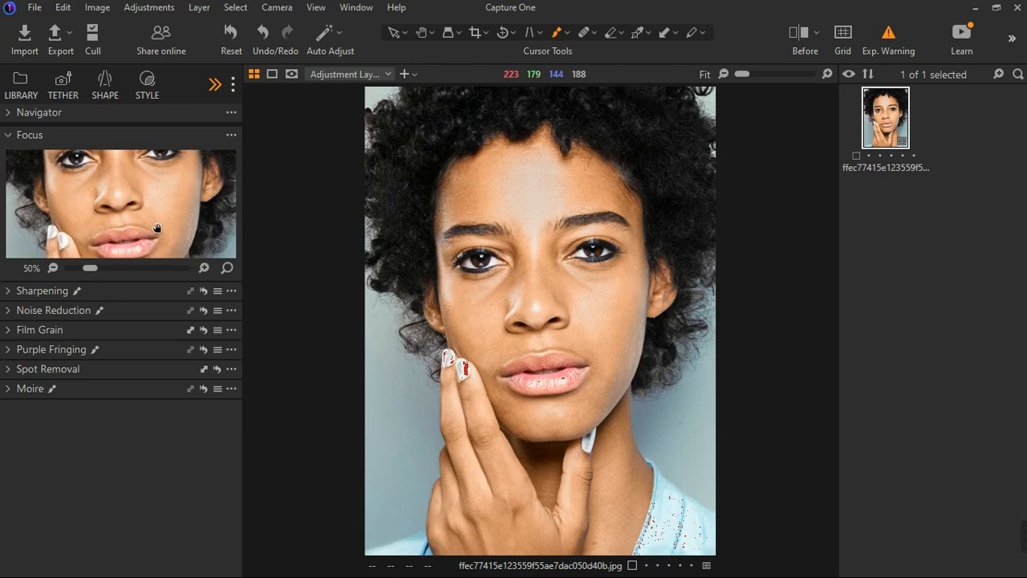
- Turn off the exposure warning and sharpen the layer with Amount 201, Threshold 3.5 and Halo Suppression 70
{"action": "left_click", "coordinate": [10, 292]}
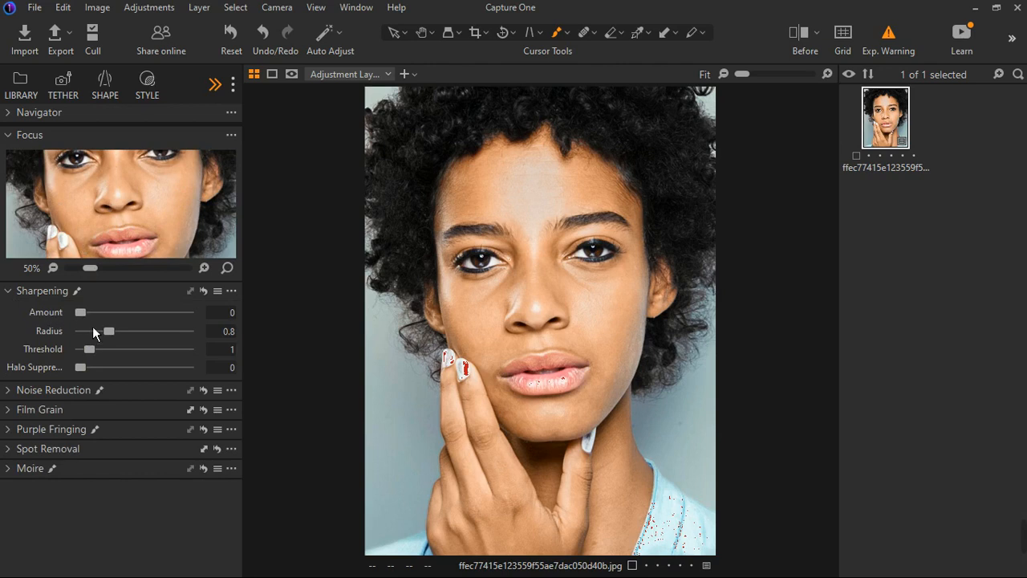
{"action": "left_click_drag", "start_coordinate": [92, 318], "coordinate": [104, 317]}
{"action": "left_click", "coordinate": [893, 39]}
{"action": "left_click_drag", "start_coordinate": [106, 319], "coordinate": [115, 323]}
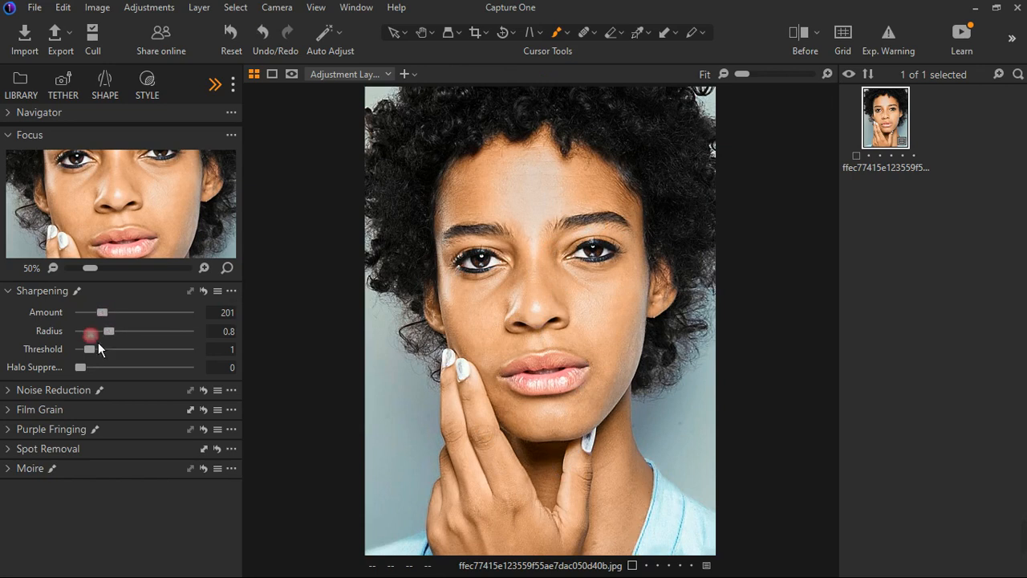
{"action": "left_click_drag", "start_coordinate": [97, 352], "coordinate": [121, 353]}
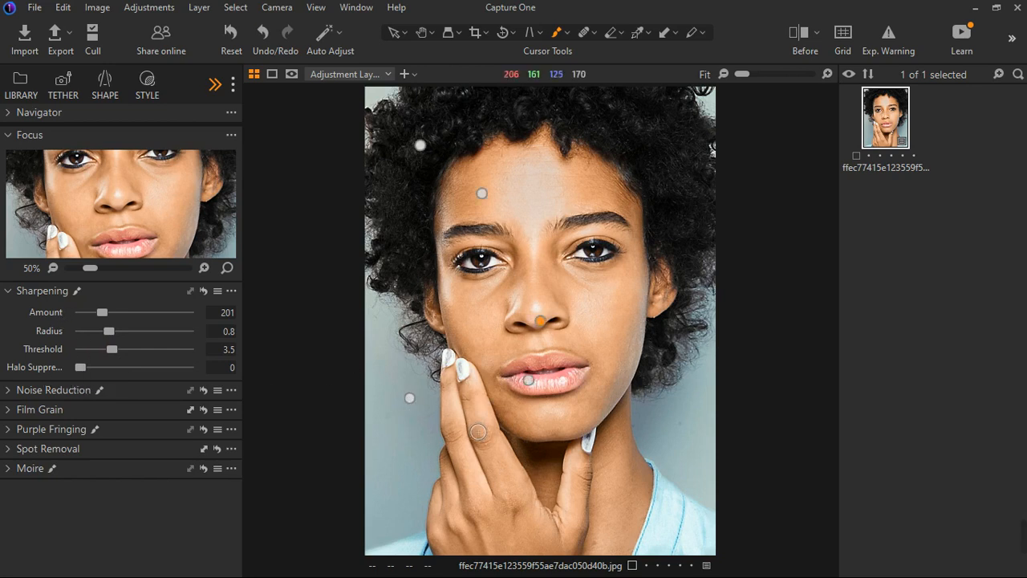
{"action": "left_click_drag", "start_coordinate": [90, 376], "coordinate": [168, 375]}
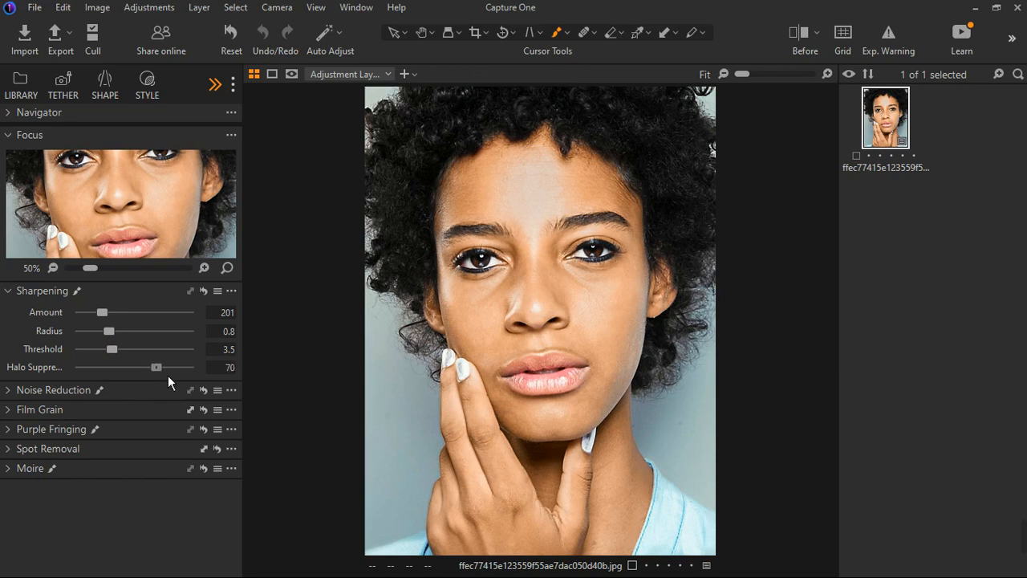
{"action": "left_click", "coordinate": [18, 294]}
- Look over the Noise Reduction, Purple Fringing and Spot Removal settings, briefly trying out the Defringe adjustment
{"action": "left_click", "coordinate": [14, 317]}
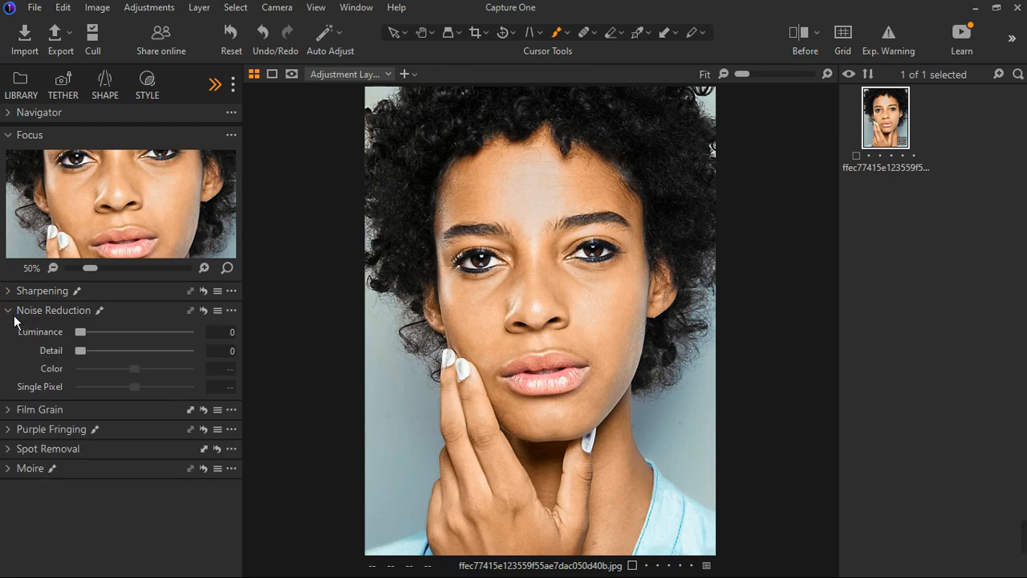
{"action": "left_click", "coordinate": [15, 317]}
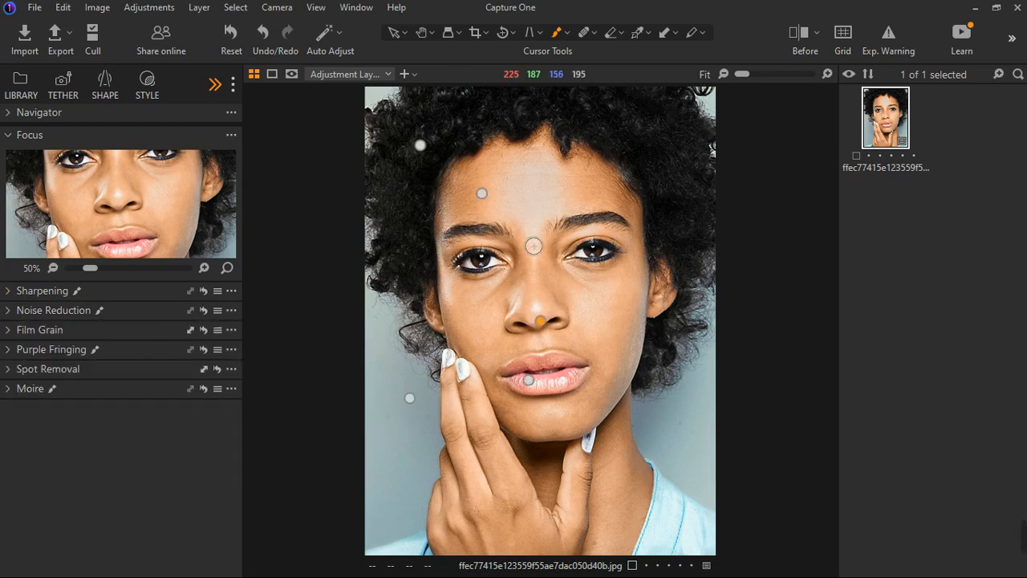
{"action": "left_click", "coordinate": [10, 350]}
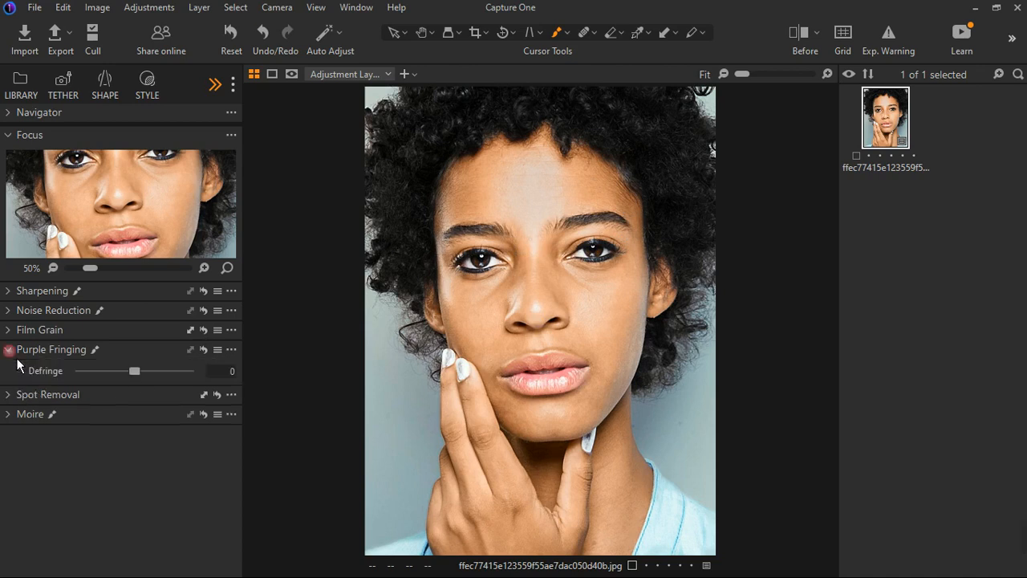
{"action": "left_click", "coordinate": [11, 352]}
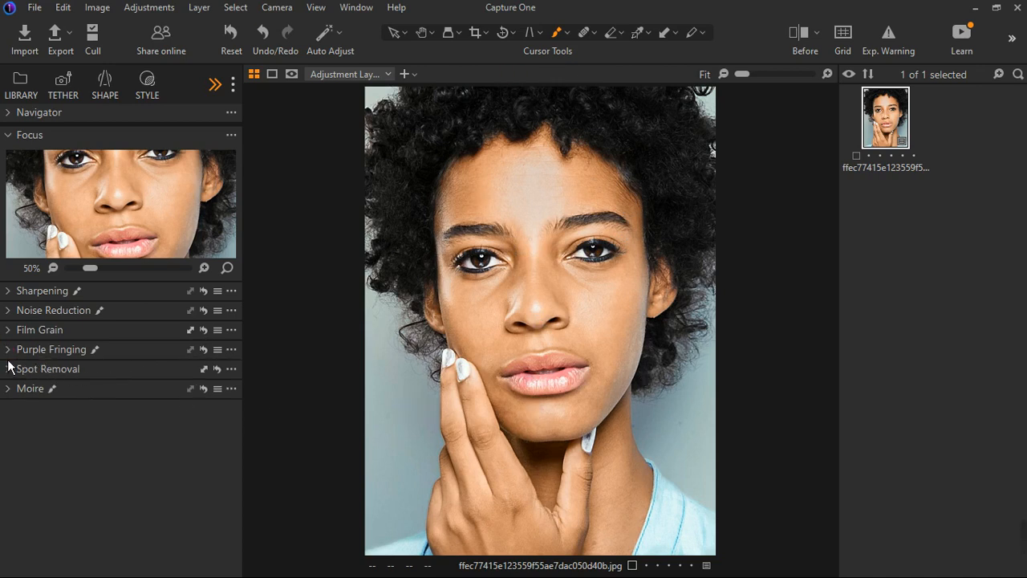
{"action": "left_click", "coordinate": [15, 354]}
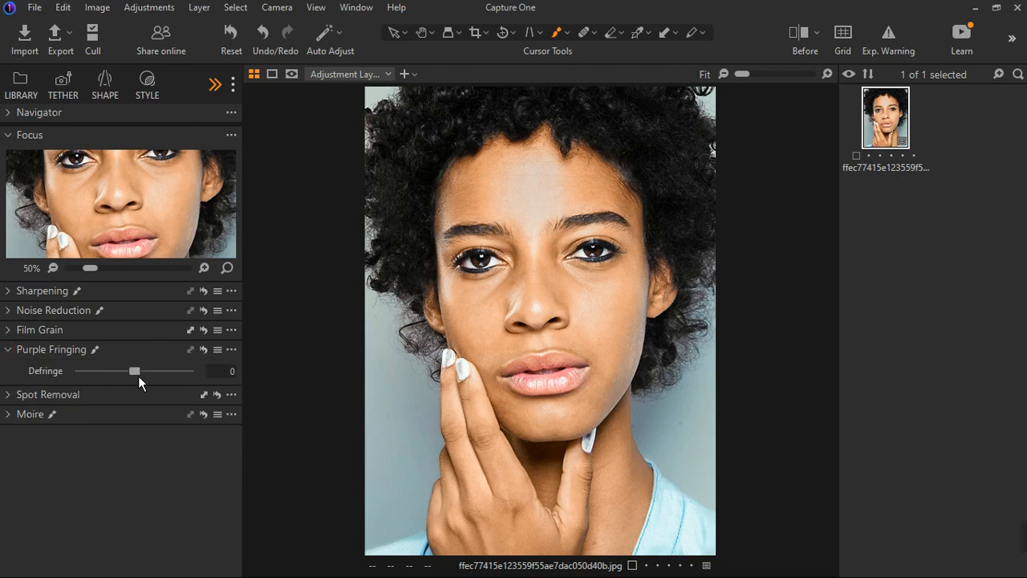
{"action": "mouse_move", "coordinate": [140, 377]}
{"action": "left_mouse_down"}
{"action": "mouse_move", "coordinate": [97, 381]}
{"action": "mouse_move", "coordinate": [212, 381]}
{"action": "mouse_move", "coordinate": [120, 382]}
{"action": "mouse_move", "coordinate": [129, 379]}
{"action": "left_mouse_up"}
{"action": "double_click", "coordinate": [128, 378]}
{"action": "left_click", "coordinate": [17, 353]}
{"action": "left_click", "coordinate": [16, 369]}
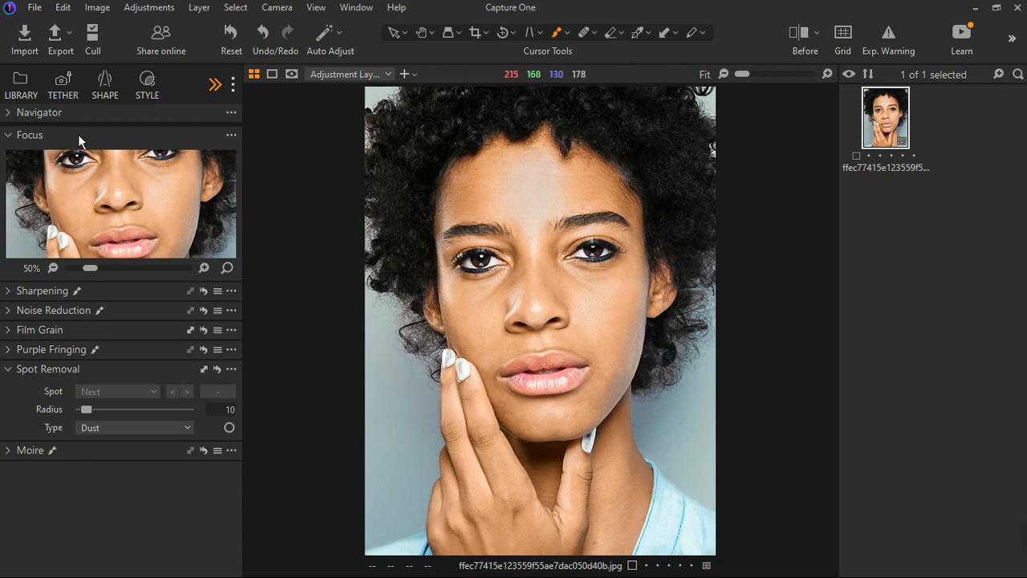
{"action": "left_click", "coordinate": [12, 135]}
- Return to the Adjust tools and add another filled adjustment layer above the curve layer
{"action": "left_click", "coordinate": [215, 84]}
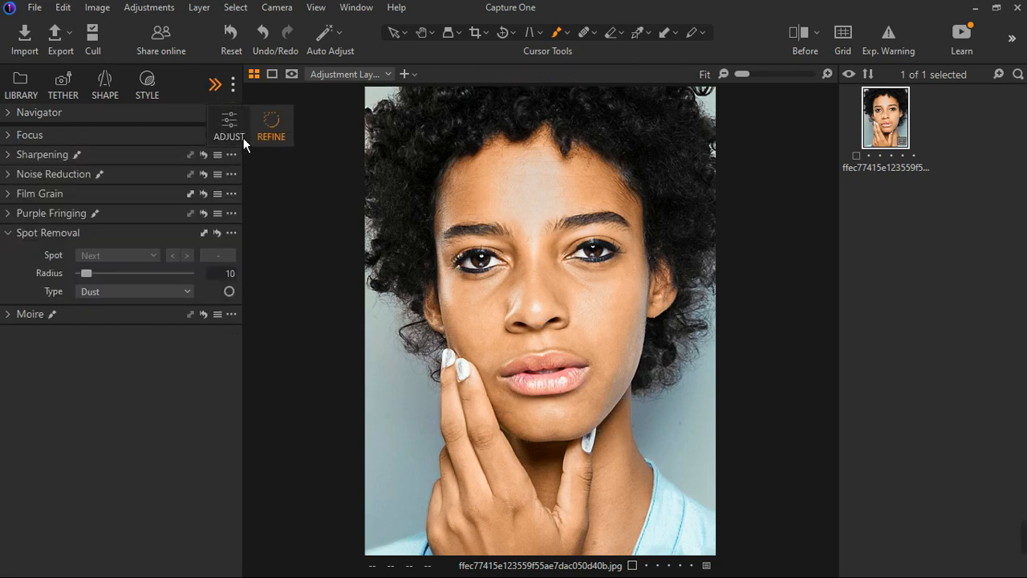
{"action": "left_click", "coordinate": [237, 125]}
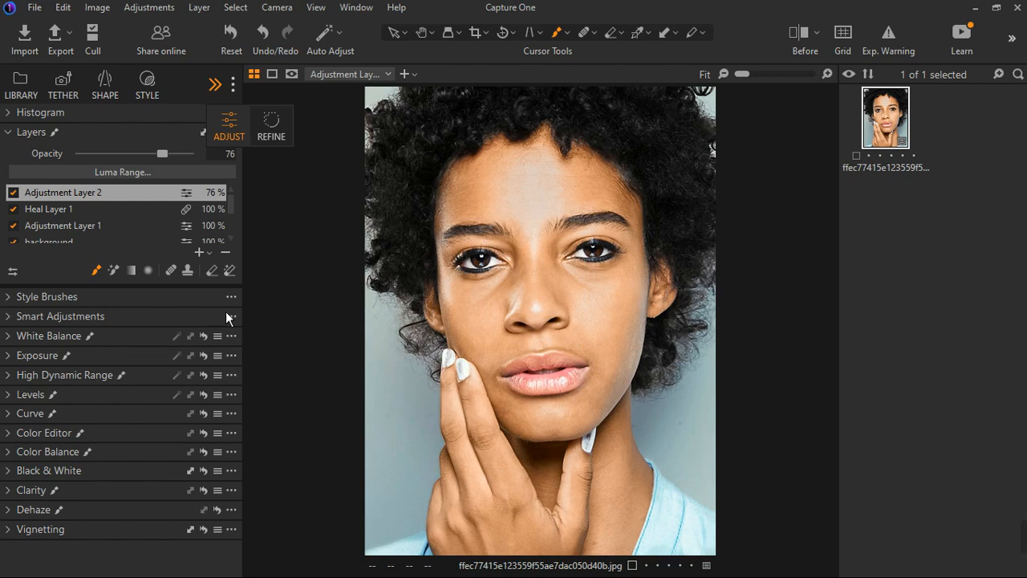
{"action": "left_click", "coordinate": [205, 251]}
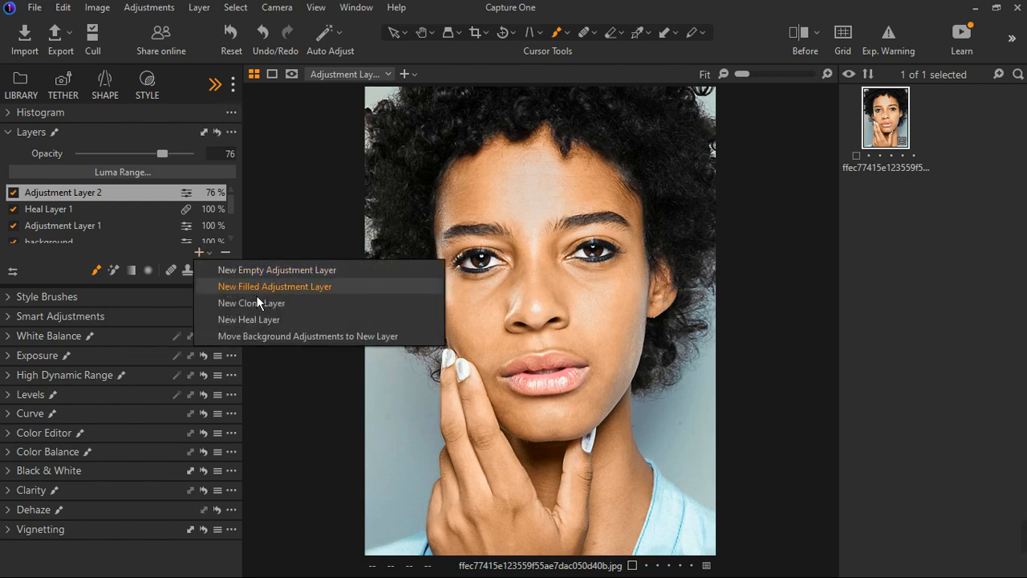
{"action": "left_click", "coordinate": [261, 292]}
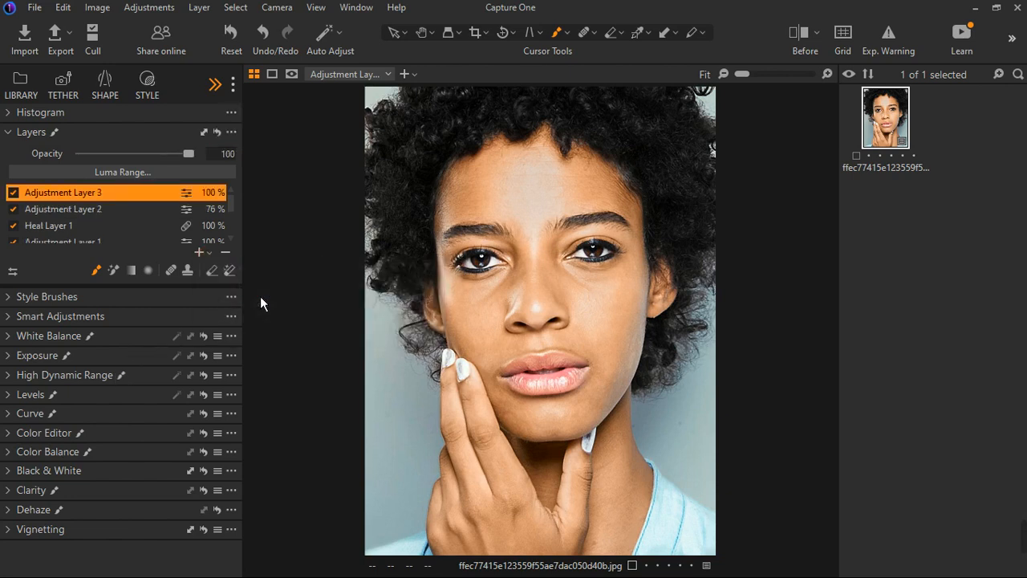
- Warm the new layer's white balance by setting Kelvin to 5440
{"action": "left_click", "coordinate": [13, 344]}
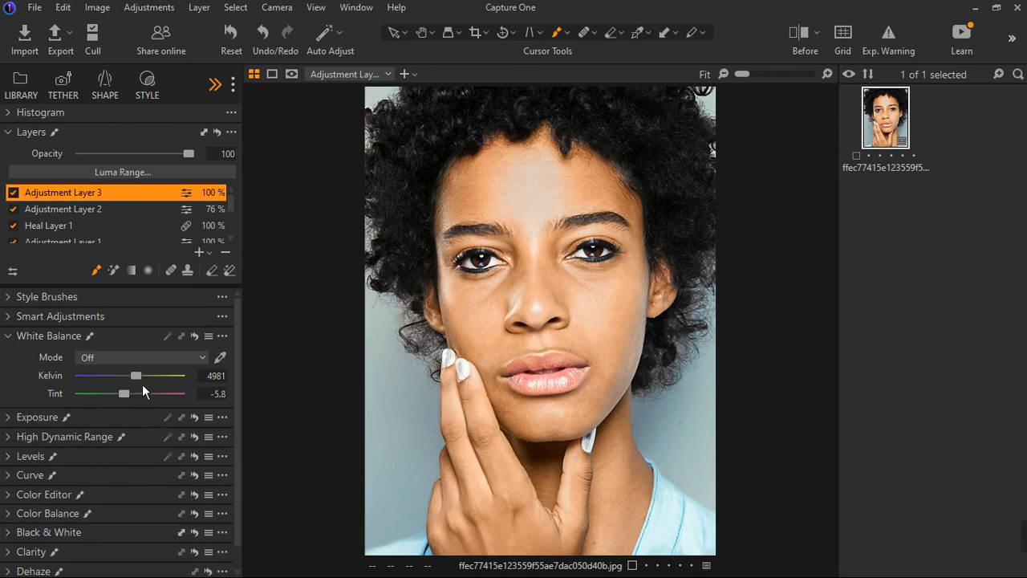
{"action": "left_click_drag", "start_coordinate": [144, 384], "coordinate": [148, 382]}
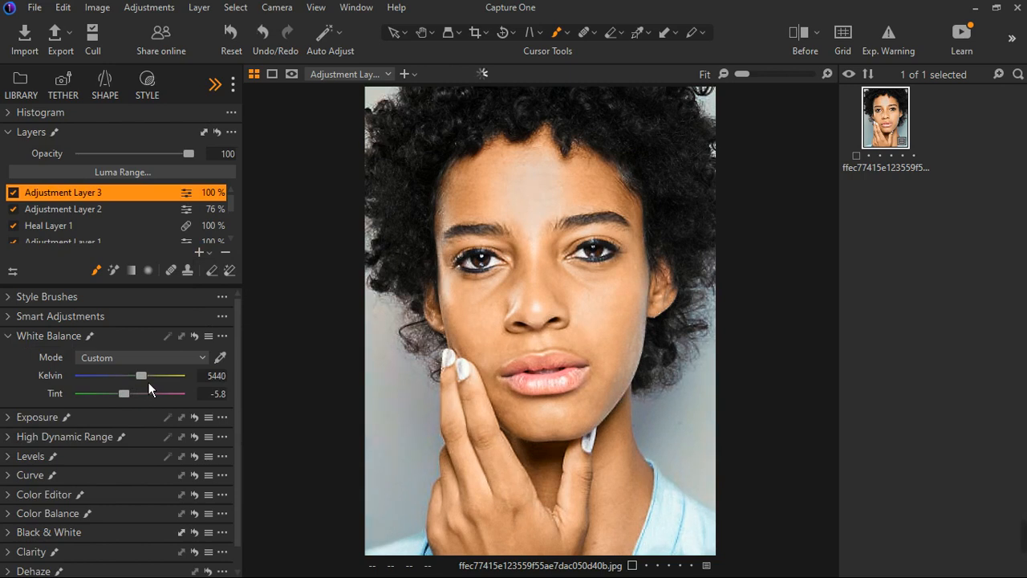
{"action": "left_click", "coordinate": [20, 337]}
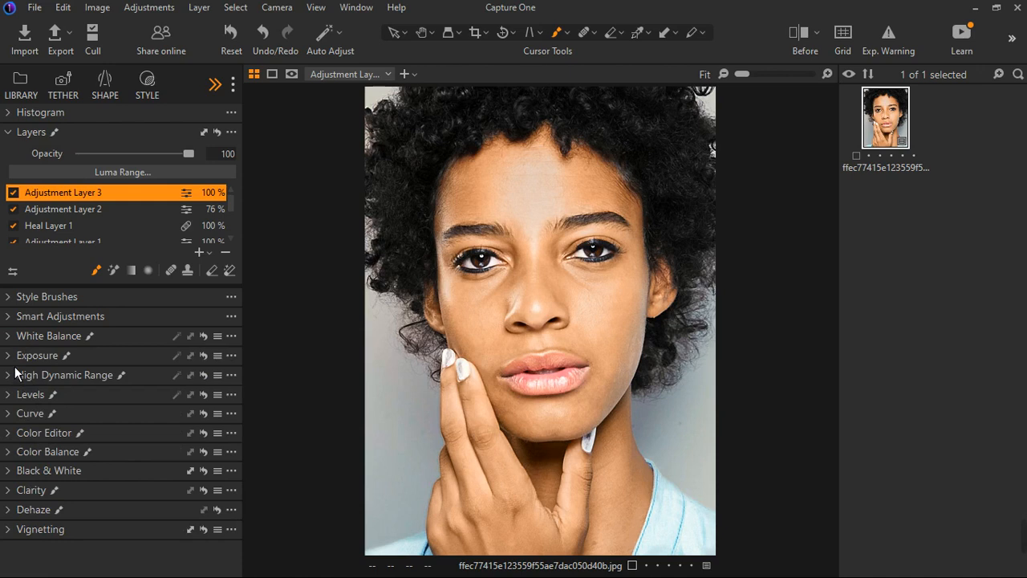
- Fine-tune the new layer's Saturation slightly in the Exposure settings
{"action": "left_click", "coordinate": [16, 359]}
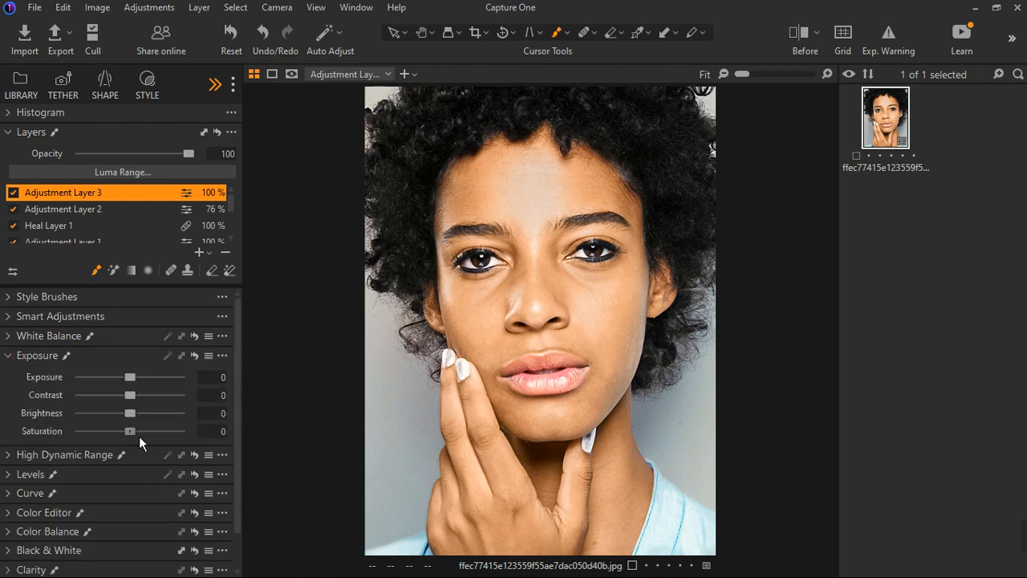
{"action": "left_click_drag", "start_coordinate": [139, 434], "coordinate": [140, 433]}
{"action": "left_click", "coordinate": [10, 356]}
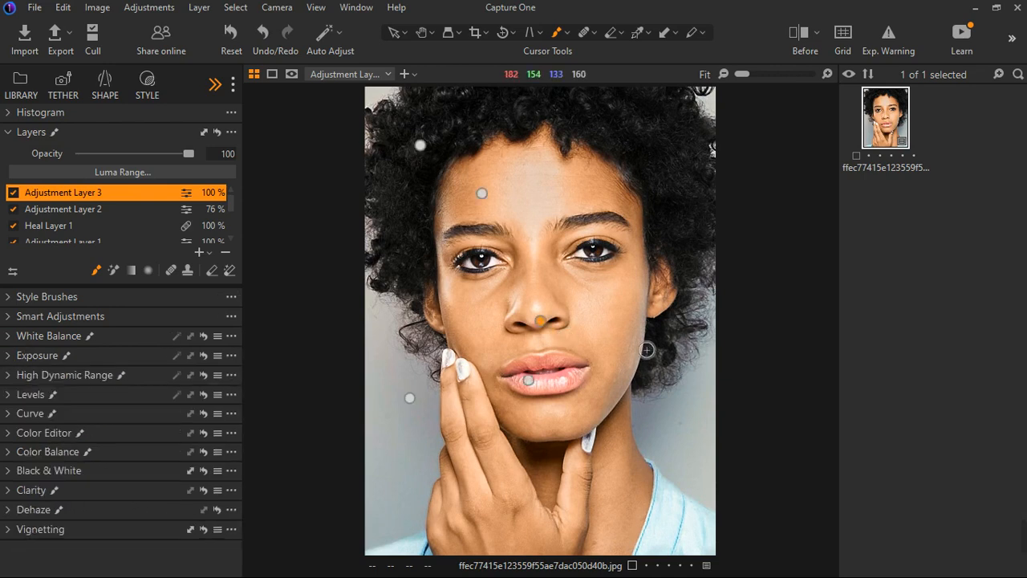
- Raise the High Dynamic Range Highlight to 20 on Adjustment Layer 3
{"action": "left_click", "coordinate": [14, 384]}
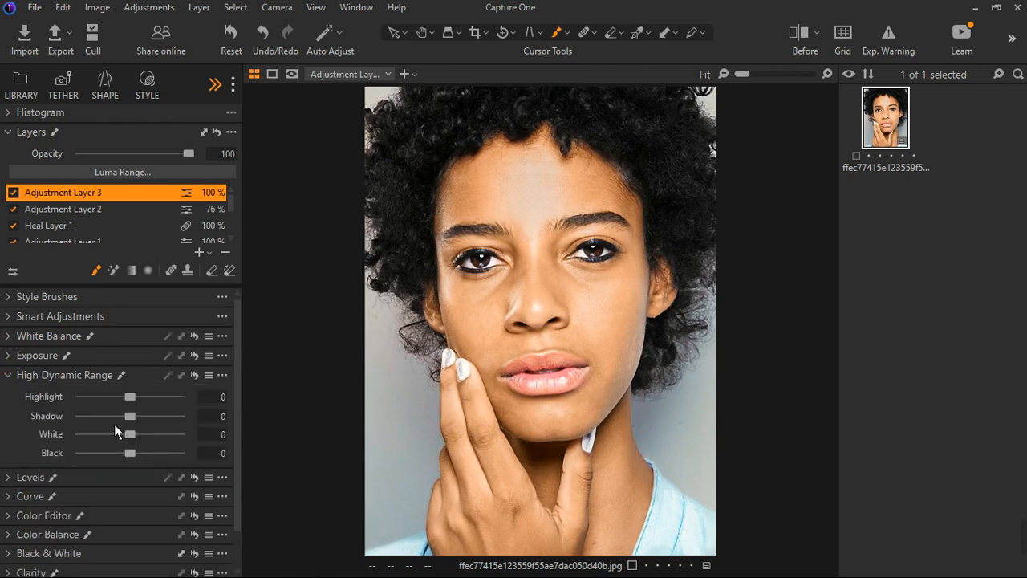
{"action": "left_click_drag", "start_coordinate": [138, 403], "coordinate": [146, 400]}
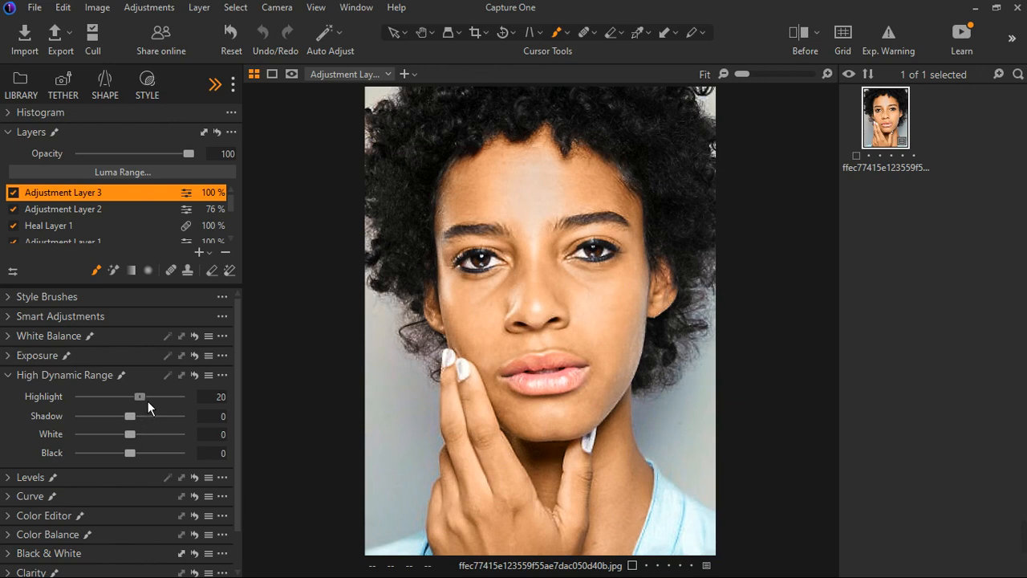
- Darken the background layer in High Dynamic Range by setting Highlight to -62 and White to -32
{"action": "scroll", "coordinate": [95, 212], "scroll_direction": "down", "scroll_amount": 2}
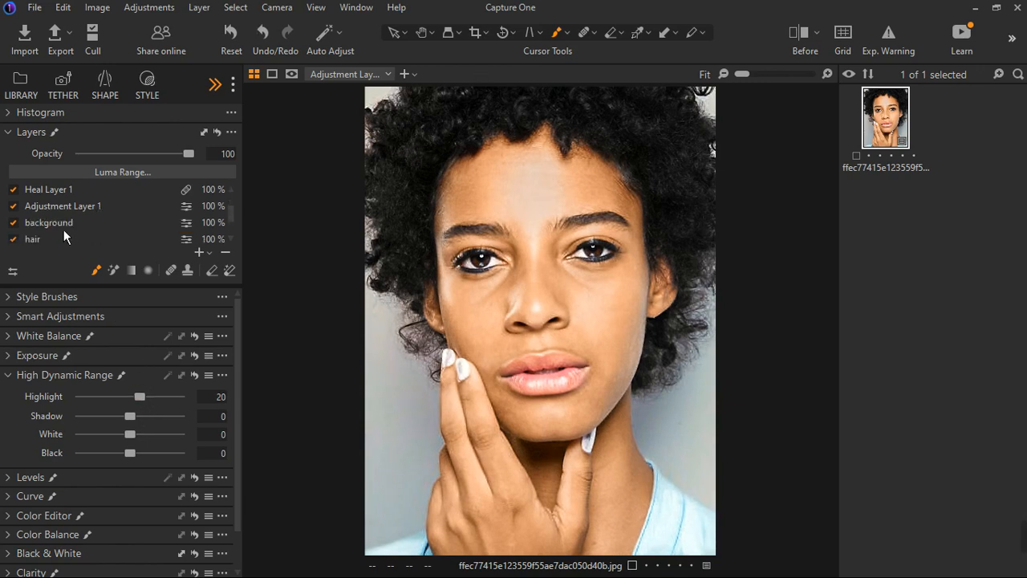
{"action": "left_click", "coordinate": [63, 229]}
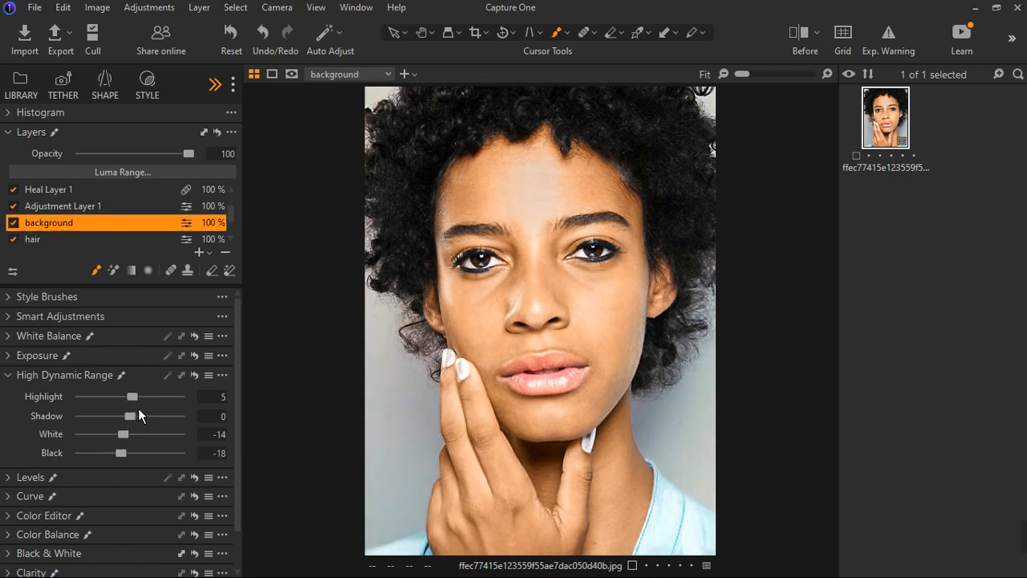
{"action": "left_click_drag", "start_coordinate": [141, 402], "coordinate": [109, 406]}
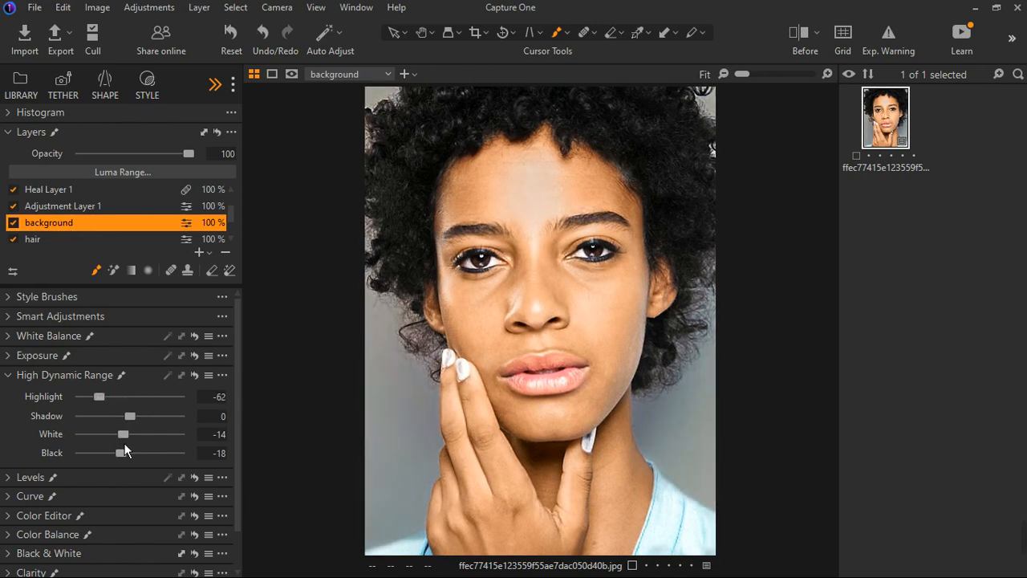
{"action": "left_click_drag", "start_coordinate": [125, 443], "coordinate": [117, 443]}
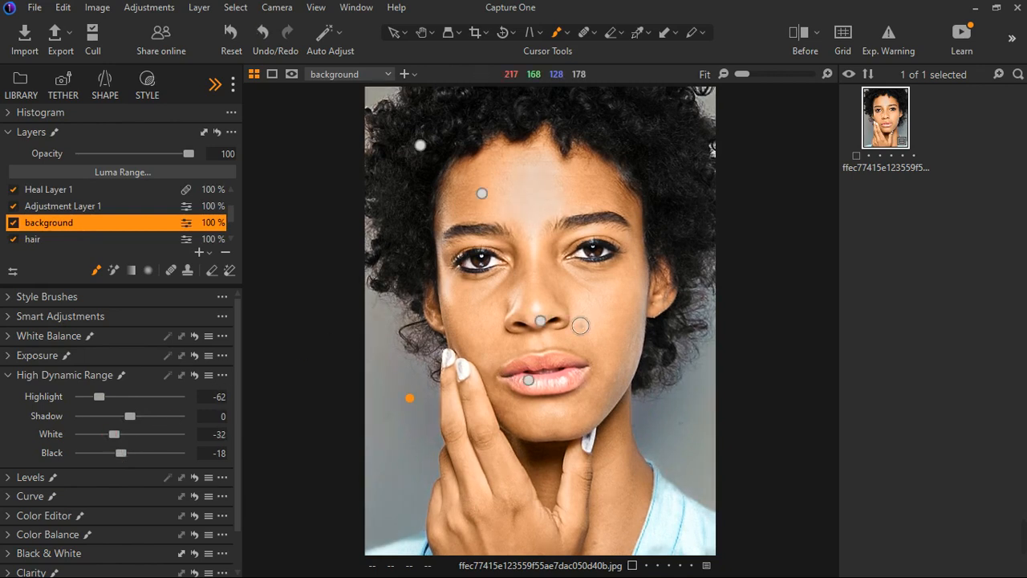
- Create a new empty adjustment layer and name it eyes
{"action": "scroll", "coordinate": [517, 277], "scroll_direction": "up", "scroll_amount": 2}
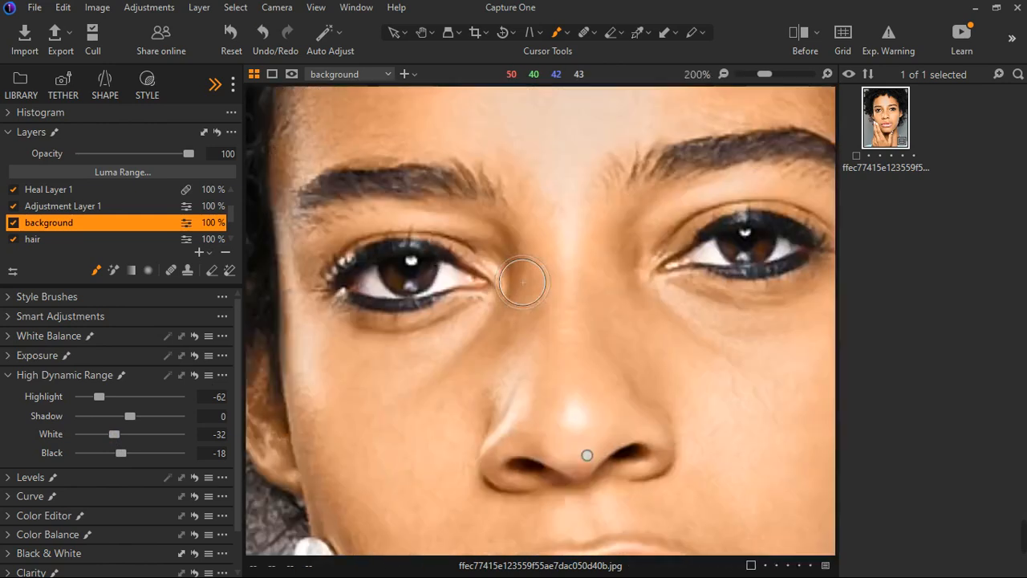
{"action": "scroll", "coordinate": [523, 282], "scroll_direction": "down", "scroll_amount": 1}
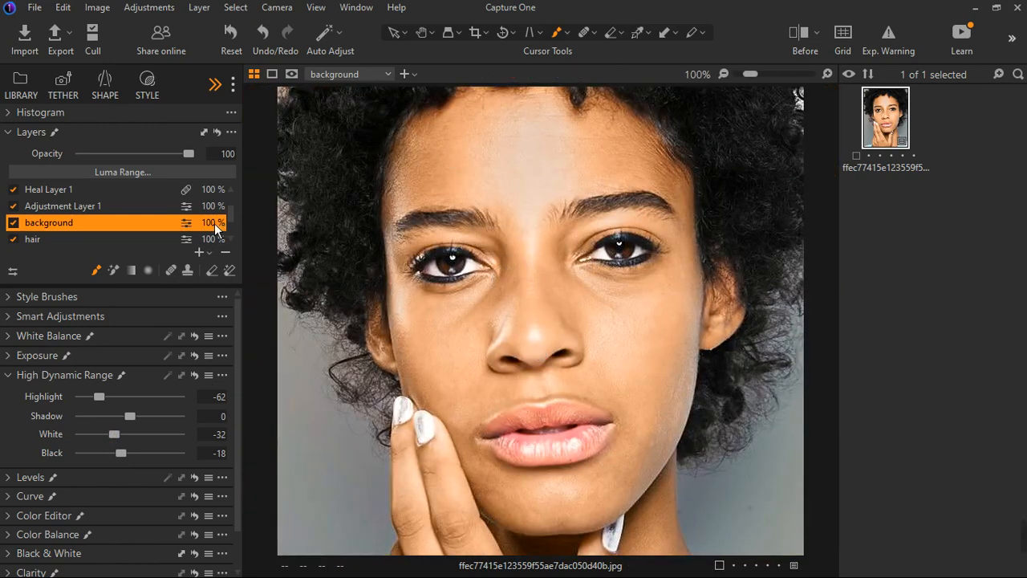
{"action": "scroll", "coordinate": [110, 211], "scroll_direction": "up", "scroll_amount": 1}
{"action": "left_click", "coordinate": [208, 253]}
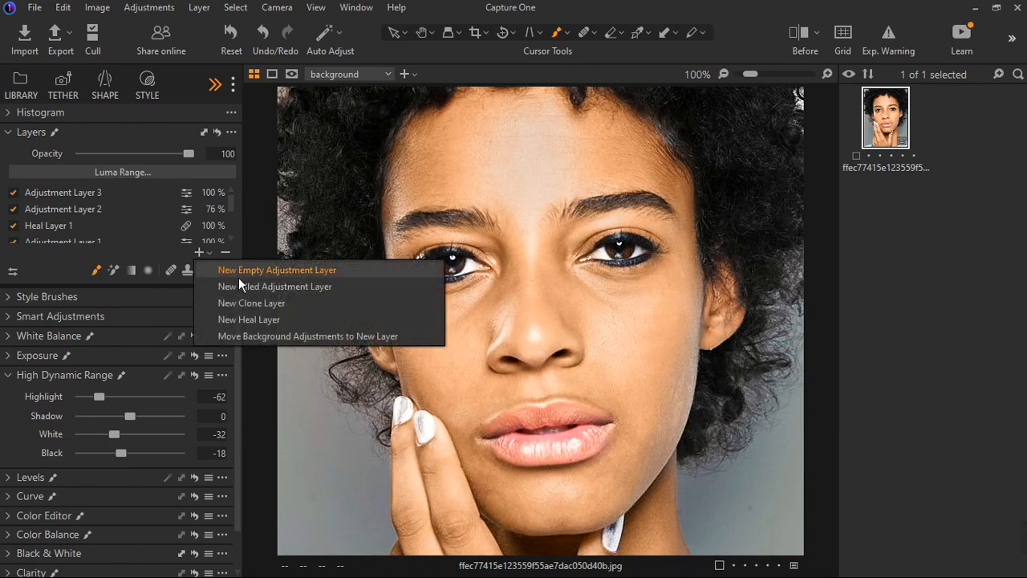
{"action": "left_click", "coordinate": [238, 267]}
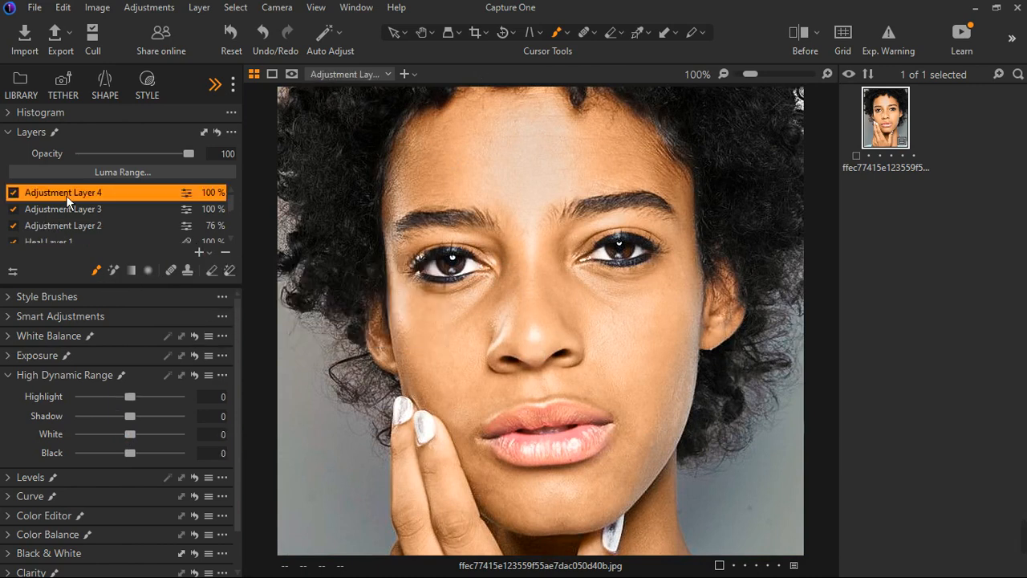
{"action": "double_click", "coordinate": [66, 196]}
{"action": "type", "text": "eyes"}
{"action": "key", "text": "Return"}
- Mask both eyes on the eyes layer with the Magic Brush, checking coverage with the mask overlay
{"action": "left_click", "coordinate": [113, 271]}
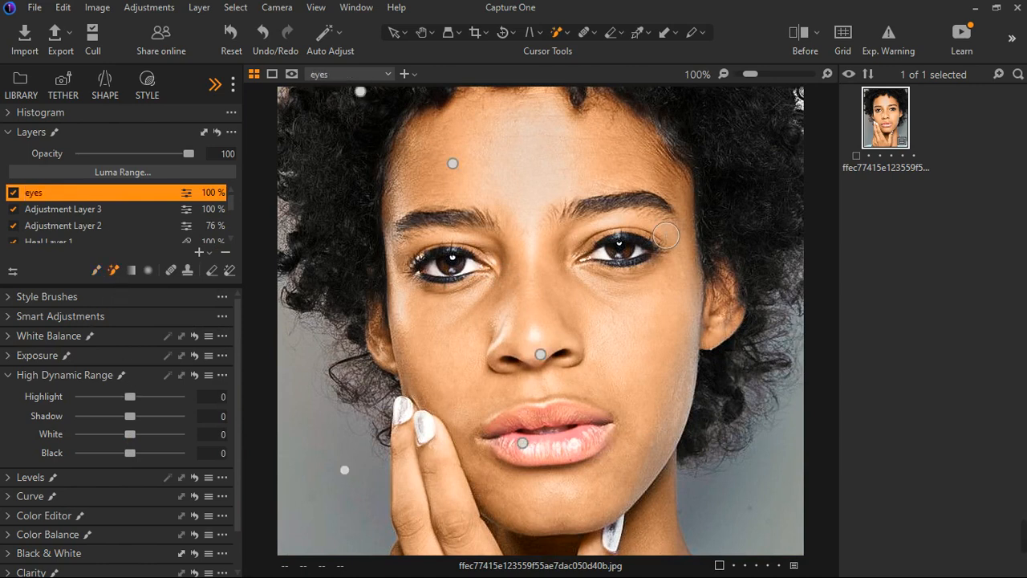
{"action": "left_click", "coordinate": [469, 264]}
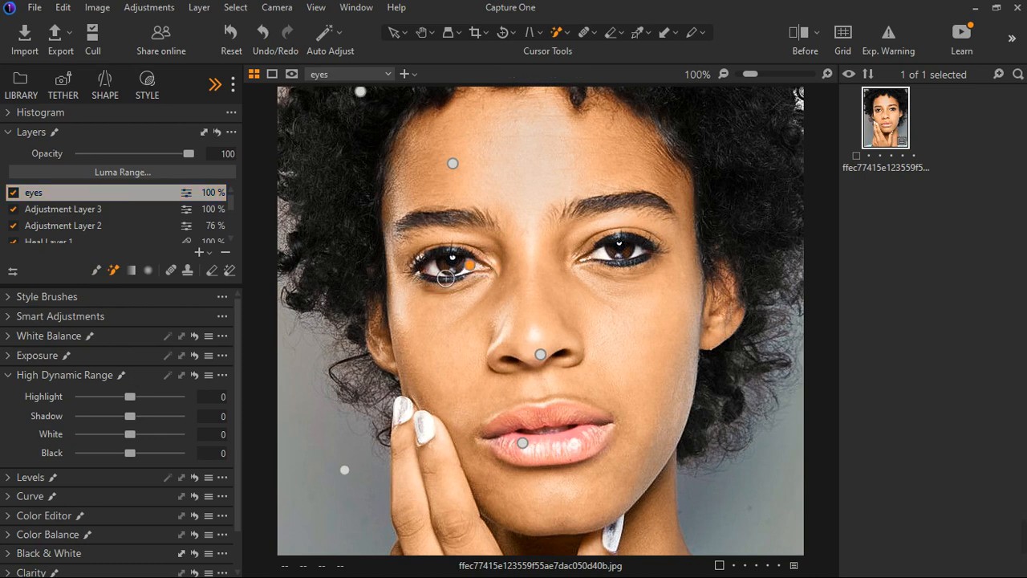
{"action": "left_click_drag", "start_coordinate": [445, 278], "coordinate": [463, 276]}
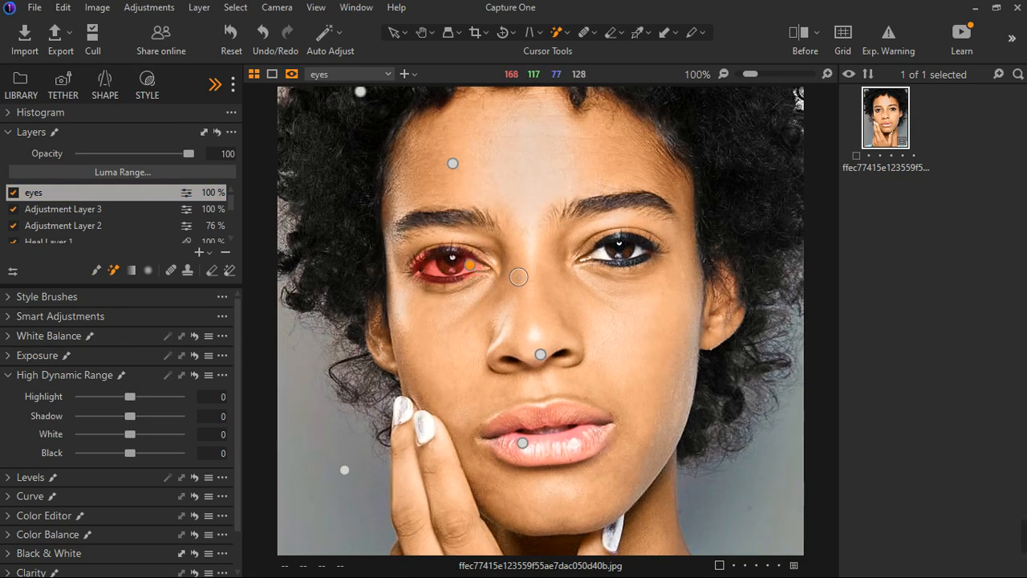
{"action": "left_click_drag", "start_coordinate": [634, 263], "coordinate": [604, 264]}
{"action": "left_click", "coordinate": [646, 263]}
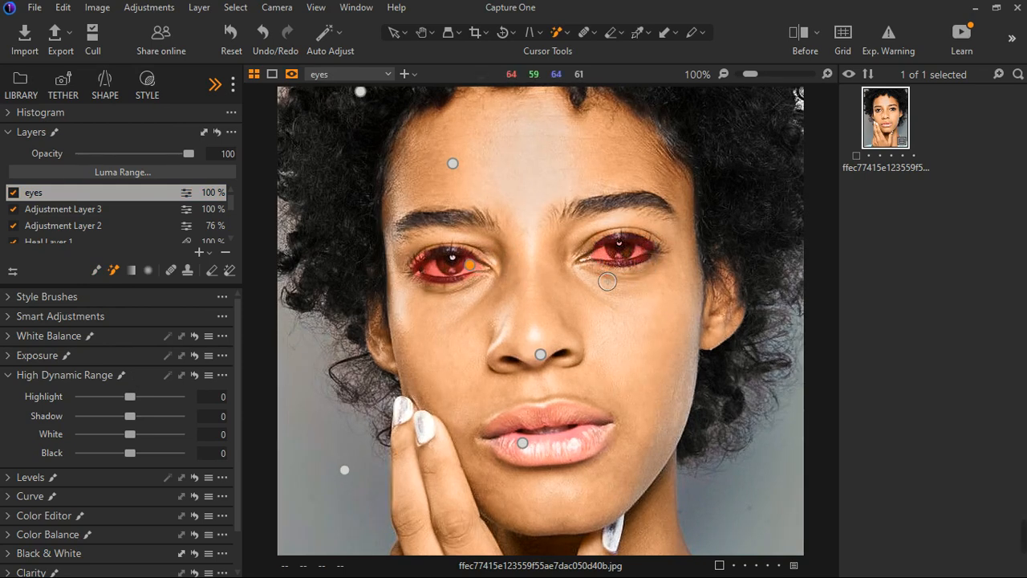
- Erase the excess mask from the lashes and eyeliner around both eyes, leaving the whites and irises masked
{"action": "scroll", "coordinate": [607, 283], "scroll_direction": "up", "scroll_amount": 1}
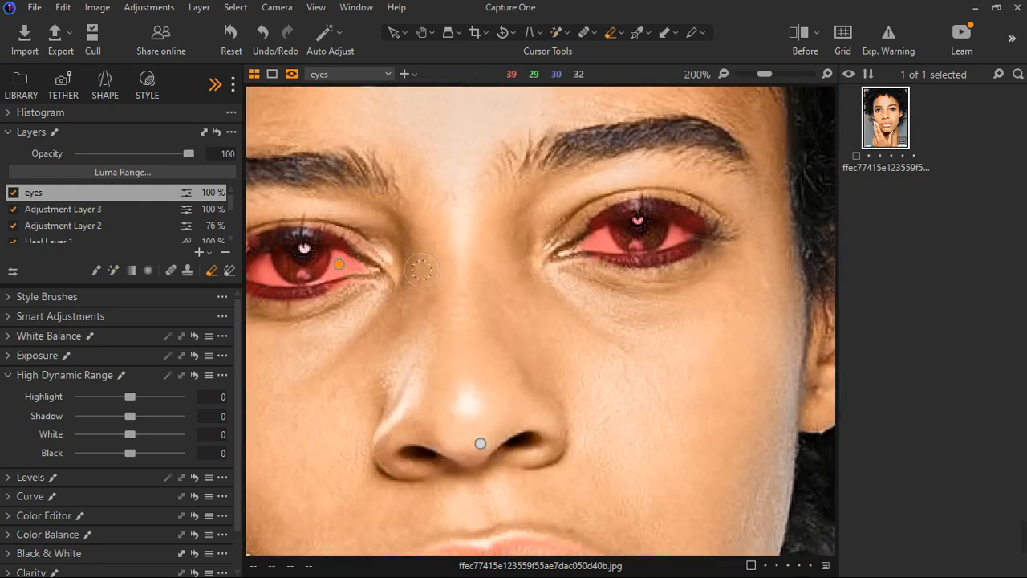
{"action": "scroll", "coordinate": [412, 259], "scroll_direction": "down", "scroll_amount": 2}
{"action": "scroll", "coordinate": [520, 234], "scroll_direction": "up", "scroll_amount": 2}
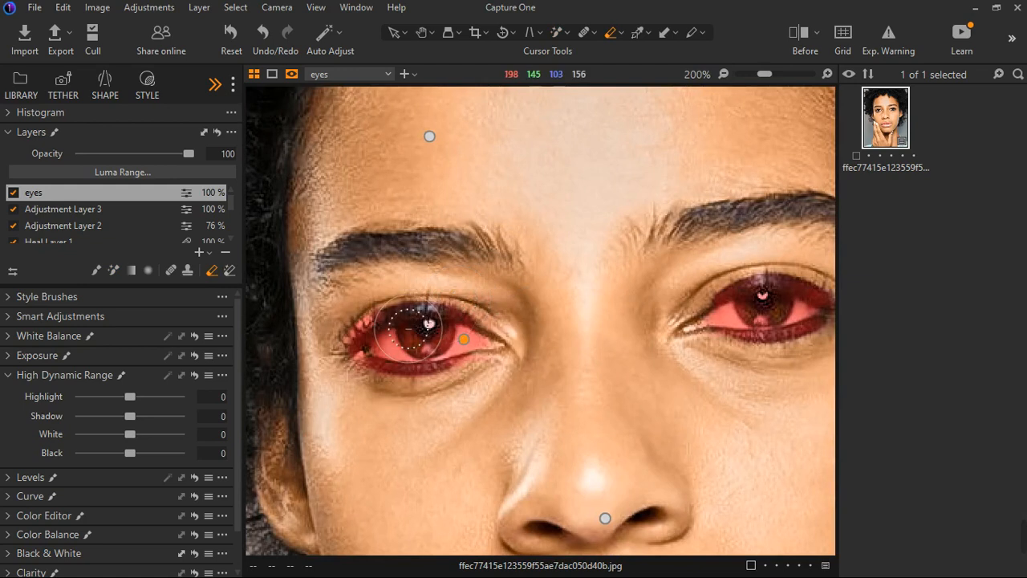
{"action": "mouse_move", "coordinate": [429, 324]}
{"action": "left_mouse_down"}
{"action": "mouse_move", "coordinate": [364, 341]}
{"action": "mouse_move", "coordinate": [394, 327]}
{"action": "mouse_move", "coordinate": [501, 329]}
{"action": "mouse_move", "coordinate": [401, 317]}
{"action": "mouse_move", "coordinate": [353, 376]}
{"action": "mouse_move", "coordinate": [364, 388]}
{"action": "mouse_move", "coordinate": [419, 401]}
{"action": "mouse_move", "coordinate": [502, 397]}
{"action": "mouse_move", "coordinate": [365, 388]}
{"action": "left_mouse_up"}
{"action": "mouse_move", "coordinate": [742, 306]}
{"action": "left_mouse_down"}
{"action": "mouse_move", "coordinate": [810, 295]}
{"action": "mouse_move", "coordinate": [863, 324]}
{"action": "mouse_move", "coordinate": [847, 346]}
{"action": "mouse_move", "coordinate": [734, 362]}
{"action": "mouse_move", "coordinate": [692, 356]}
{"action": "mouse_move", "coordinate": [711, 312]}
{"action": "left_mouse_up"}
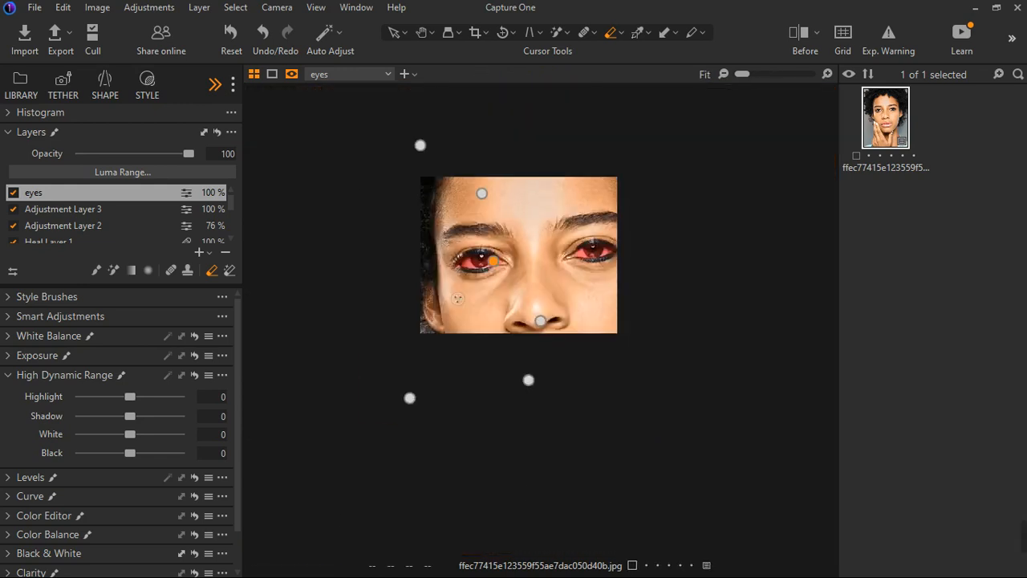
- Hide the mask overlay and lower the eyes layer's Saturation to -44 in the Exposure settings
{"action": "key", "text": "ctrl+0"}
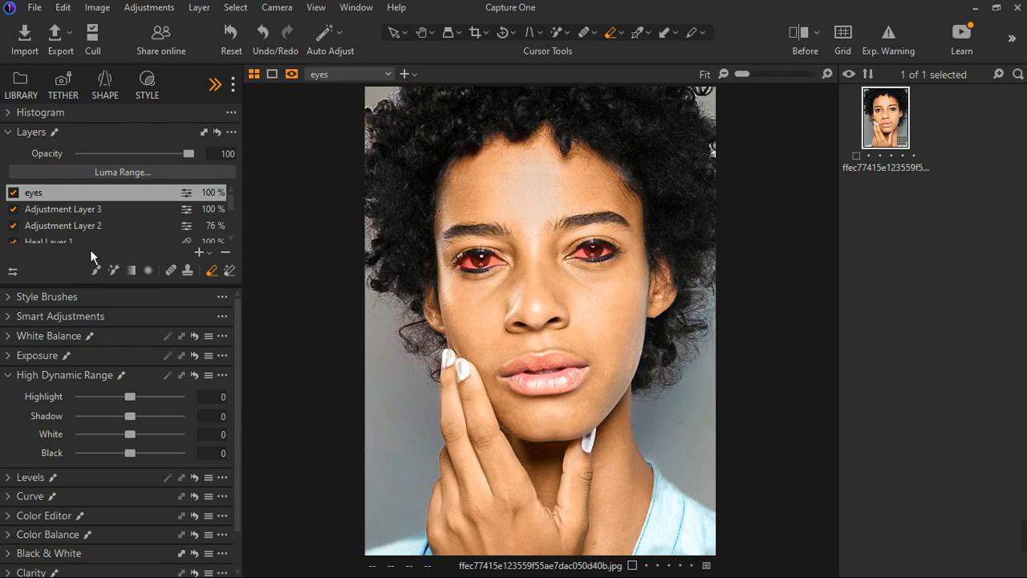
{"action": "key", "text": "m"}
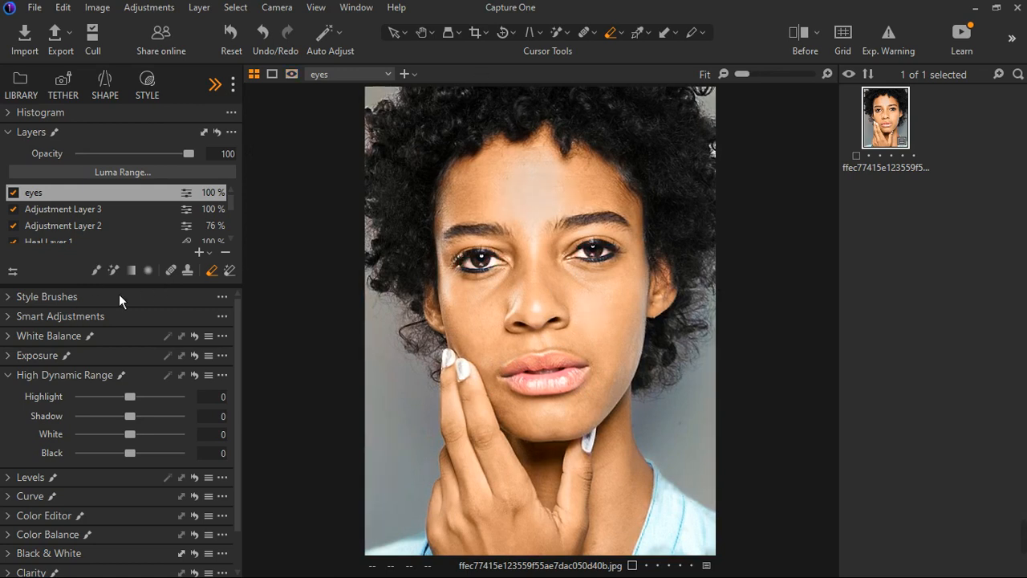
{"action": "left_click", "coordinate": [11, 355]}
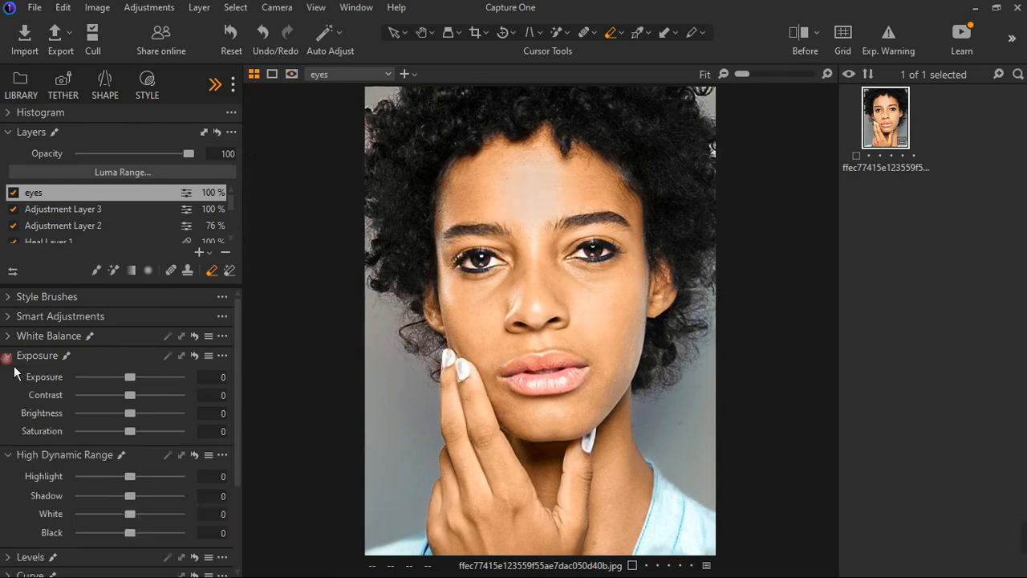
{"action": "left_click_drag", "start_coordinate": [135, 437], "coordinate": [113, 432]}
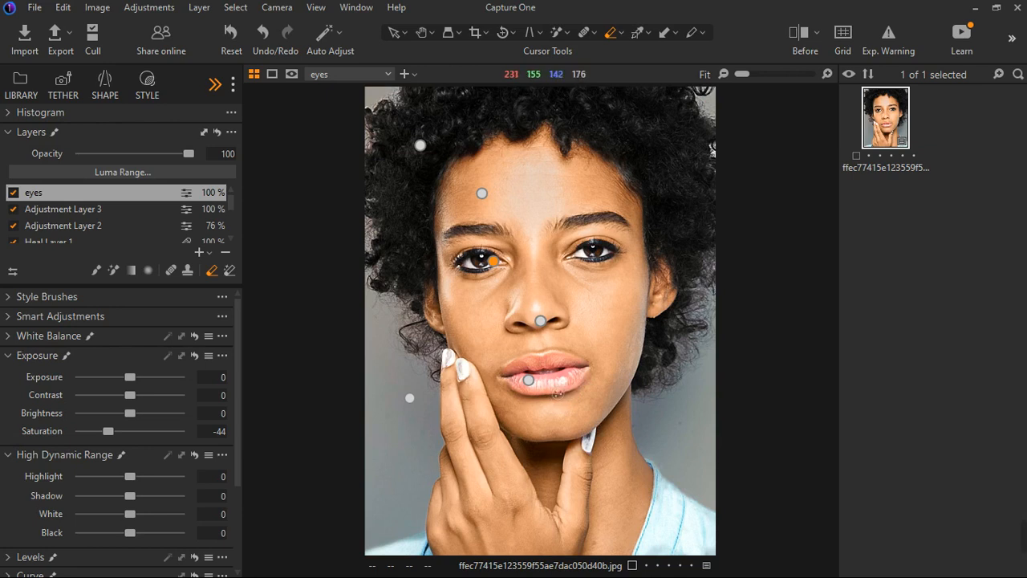
- Compare the original and edited portrait in a split before/after view, sweeping the divider to show the full edit
{"action": "scroll", "coordinate": [65, 238], "scroll_direction": "down", "scroll_amount": 3}
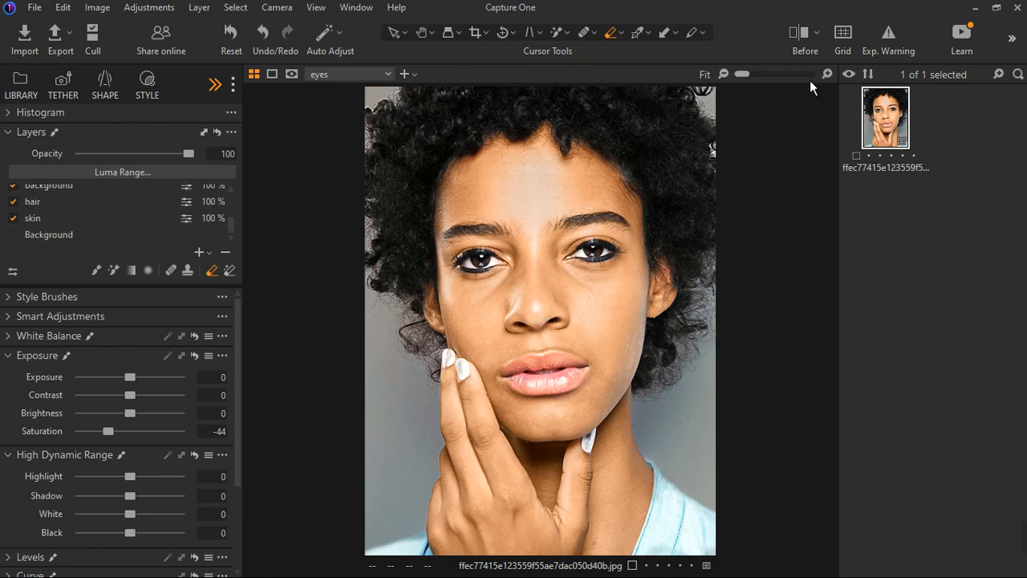
{"action": "left_click", "coordinate": [804, 34]}
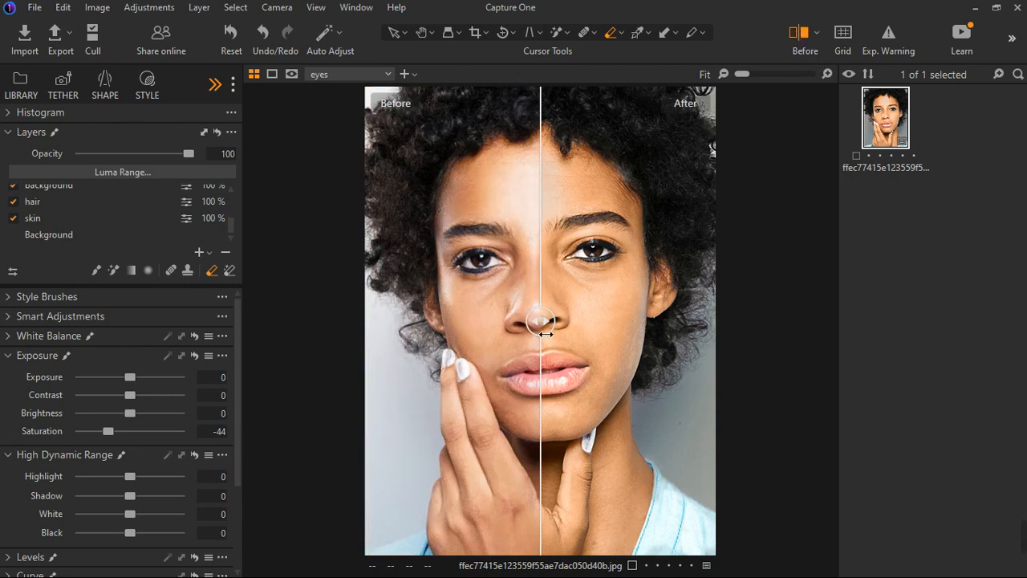
{"action": "left_click_drag", "start_coordinate": [544, 334], "coordinate": [300, 392]}
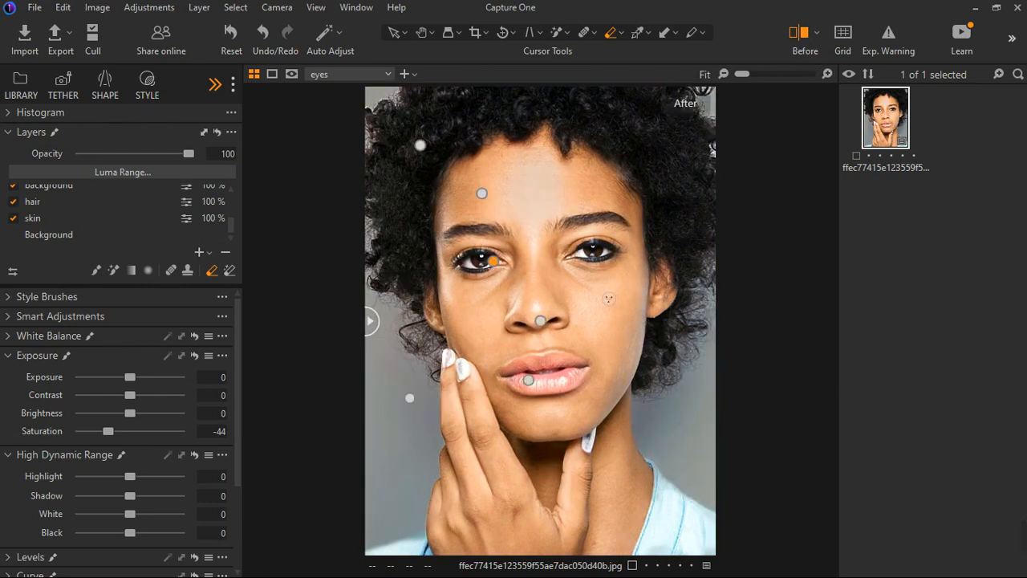